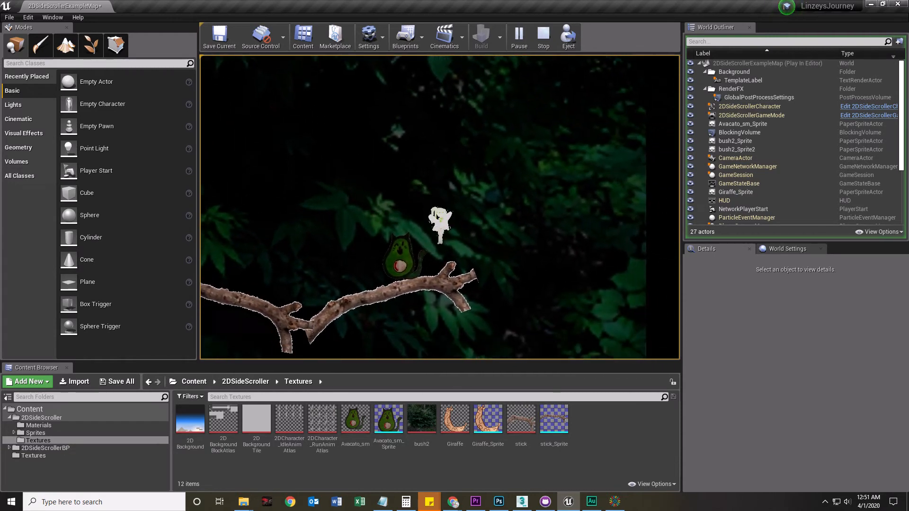
- Play-test the side-scroller level by moving the character back and forth and jumping across the branches, and stop the session
key("a")
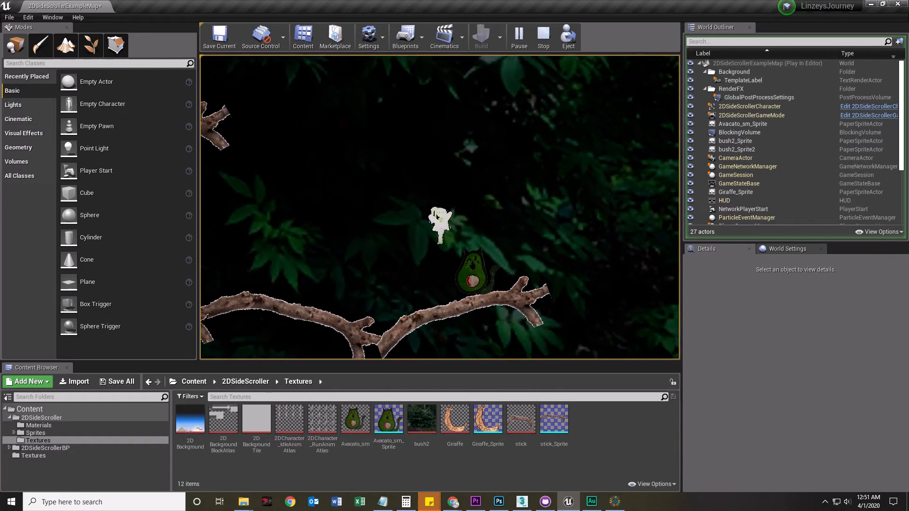
key("a")
key("a")
key("d")
key("d")
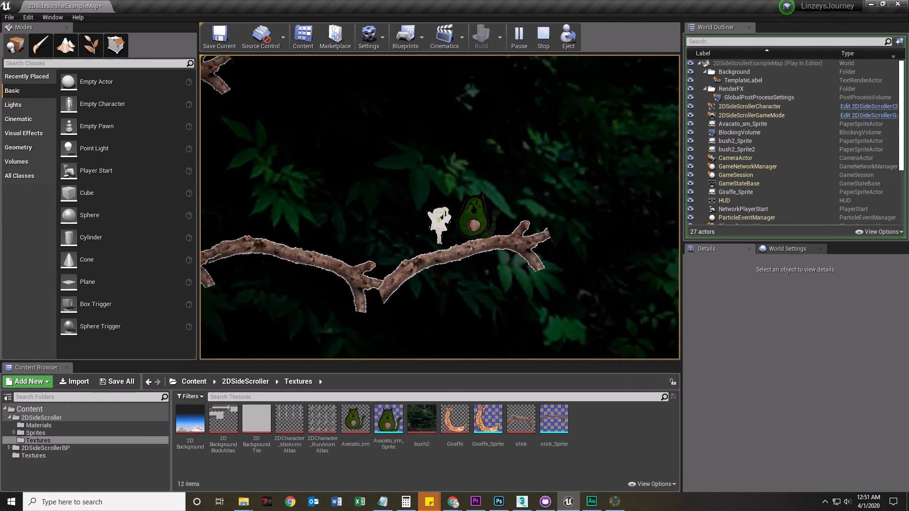
key("a")
key("space")
key("space")
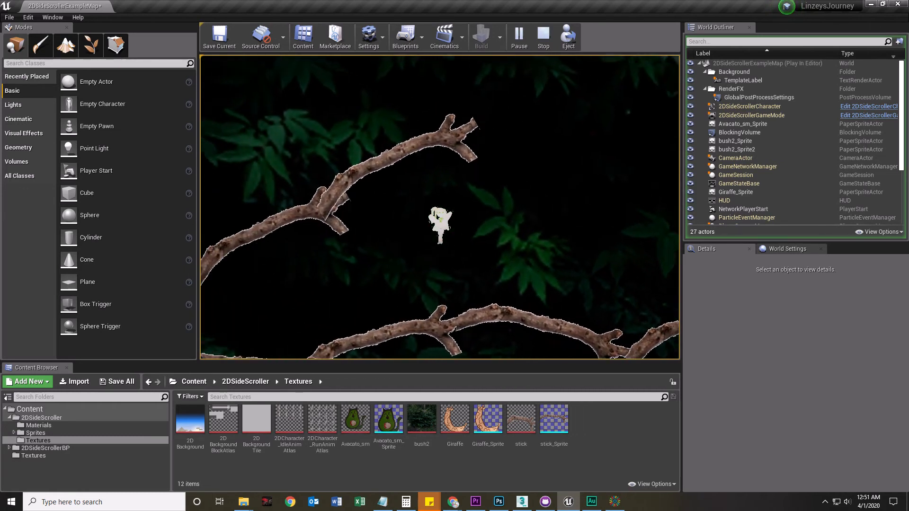
key("Escape")
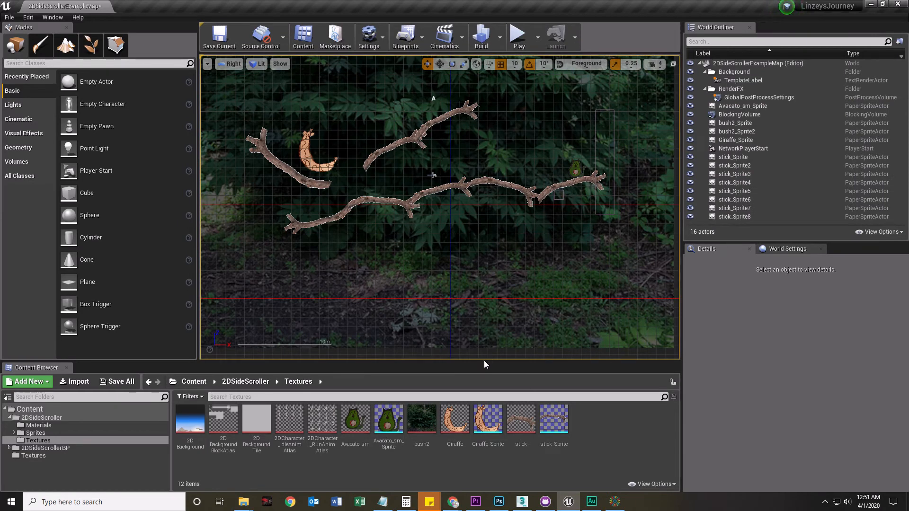
- Enlarge the Content Browser area by shrinking the level viewport above it
left_click_drag(484, 359, 484, 300)
scroll(454, 230, "up", 2)
scroll(478, 220, "down", 1)
right_click_drag(478, 220, 478, 267)
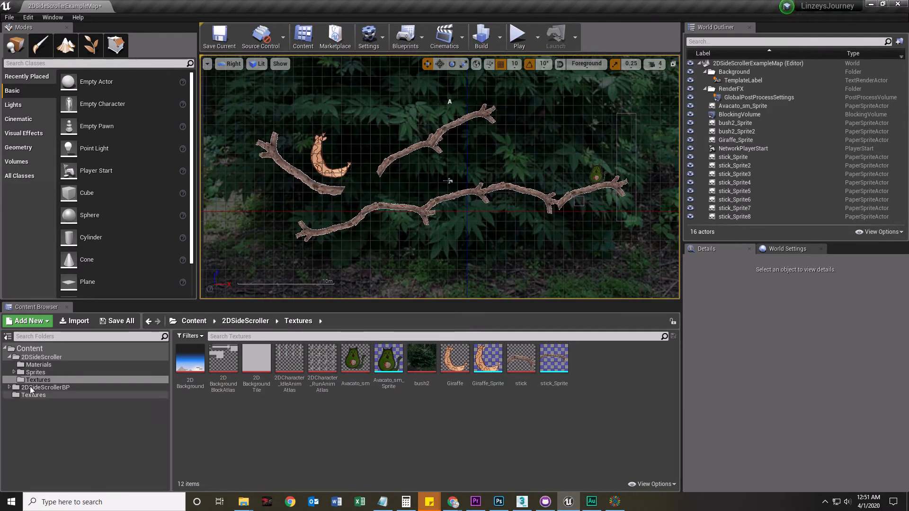
- Create a new folder named Widgest in the root Content folder
left_click(29, 349)
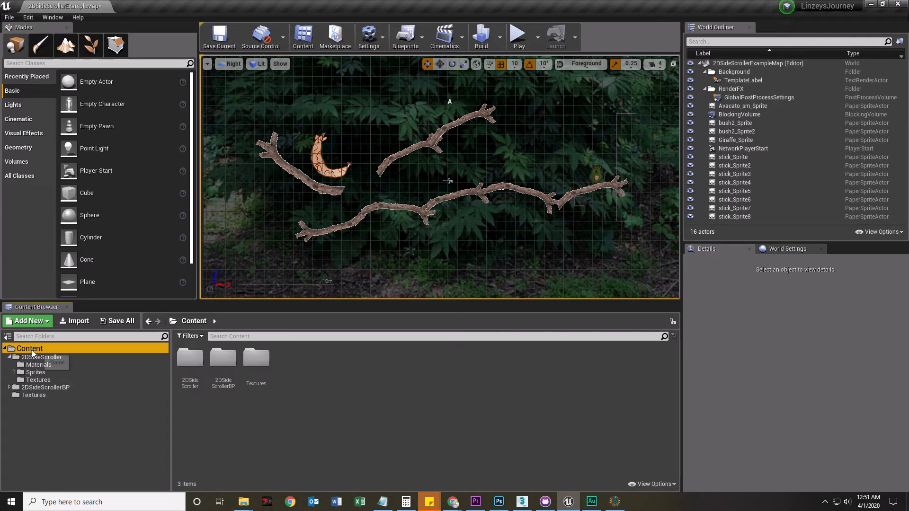
right_click(241, 432)
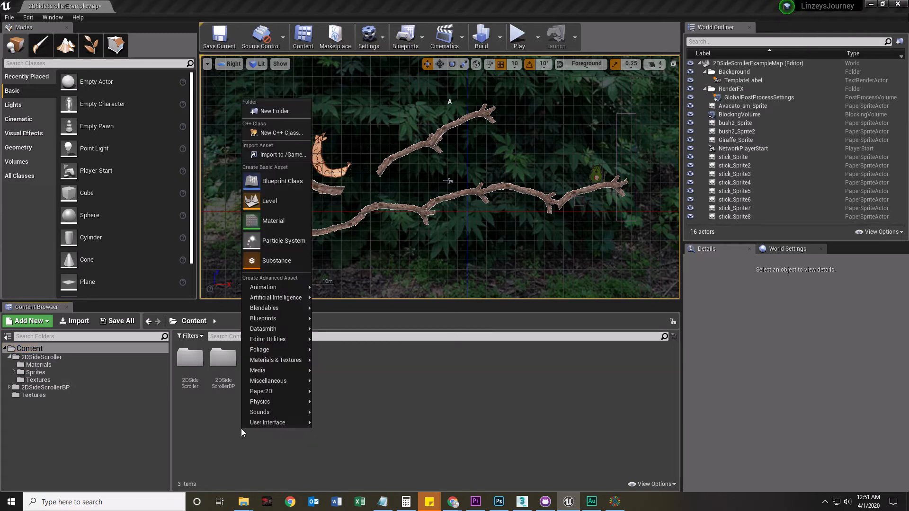
left_click(276, 111)
type("Widgest")
key("Return")
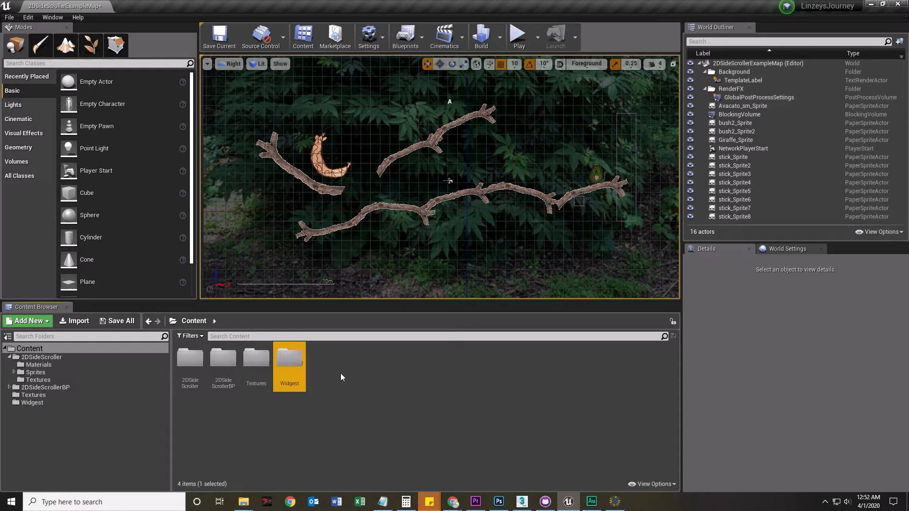
- Rename the Widgest folder to Widgets
right_click(290, 385)
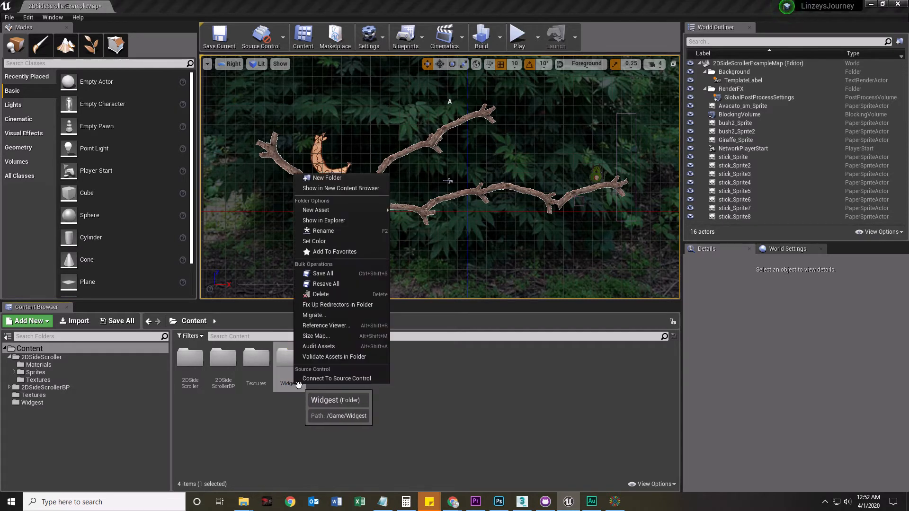
left_click(331, 231)
type("Widgets")
key("Return")
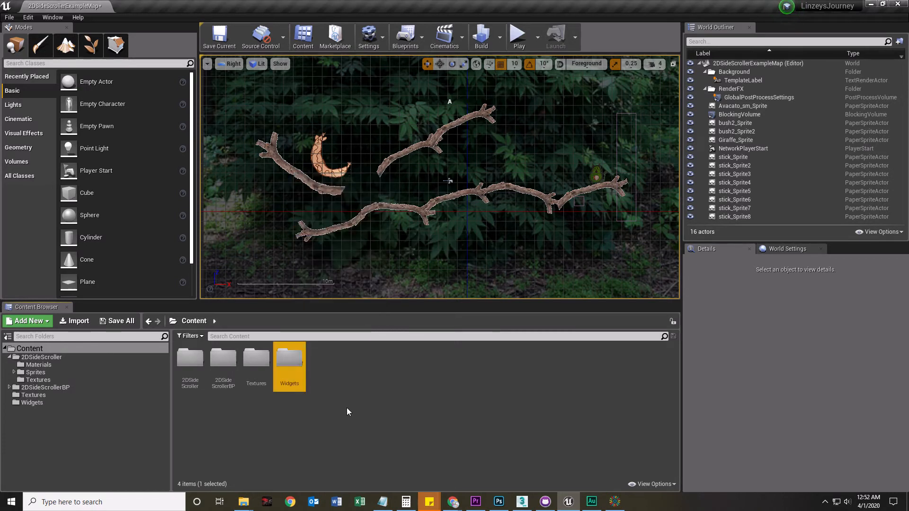
- Create a Widget Blueprint named Score inside the Widgets folder
double_click(291, 359)
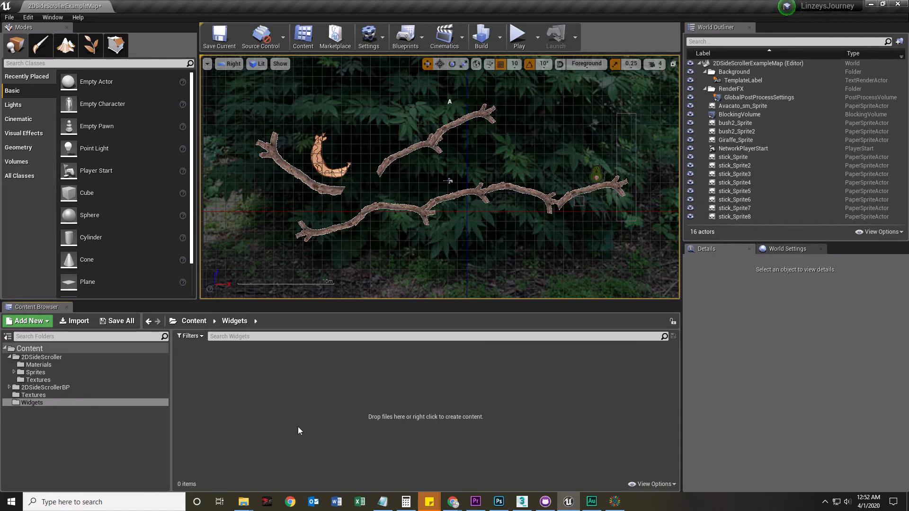
right_click(251, 406)
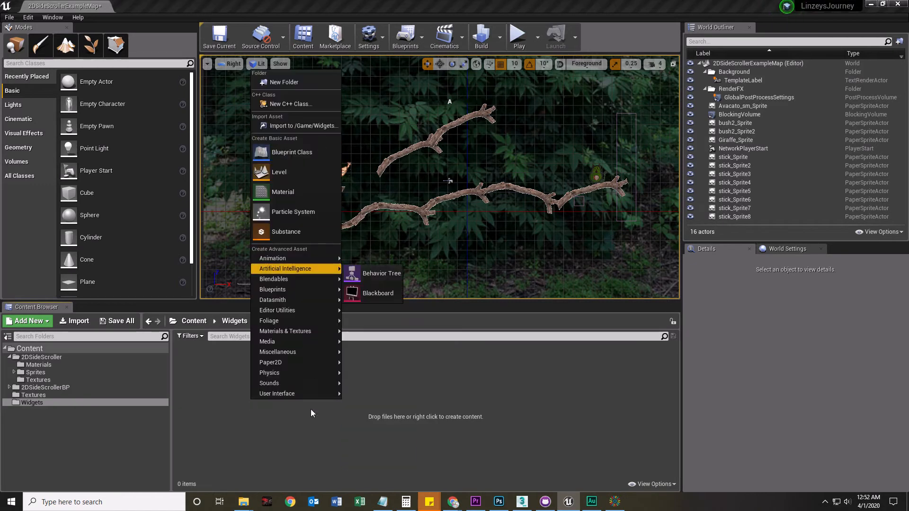
mouse_move(288, 395)
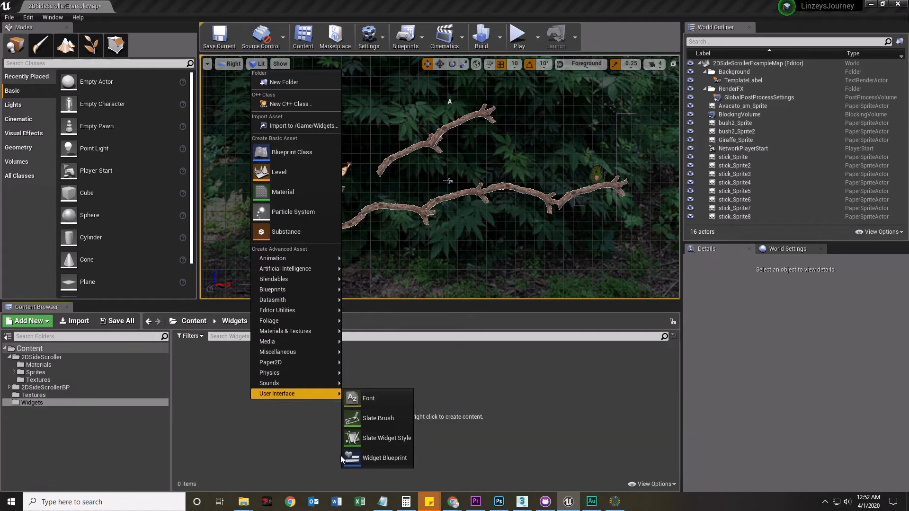
left_click(404, 459)
type("Score")
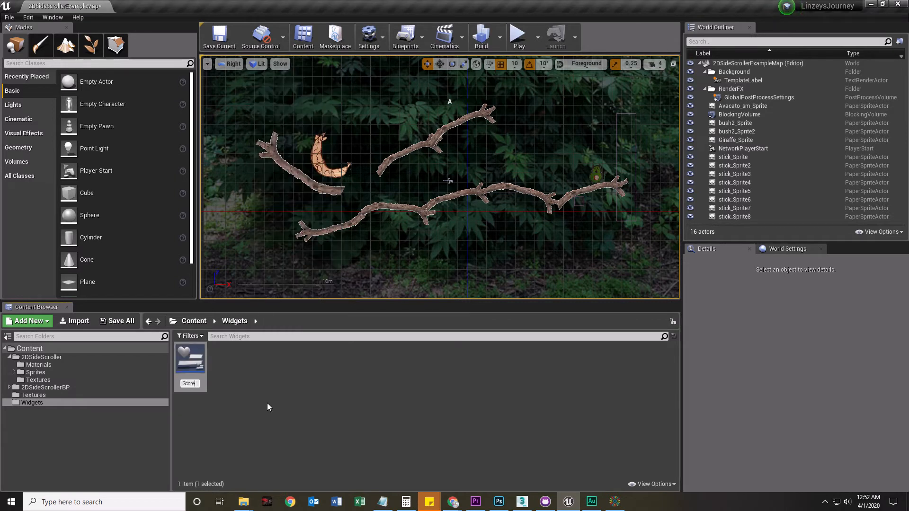
key("Return")
- Open the Score widget blueprint and reposition and widen its editor window
double_click(195, 356)
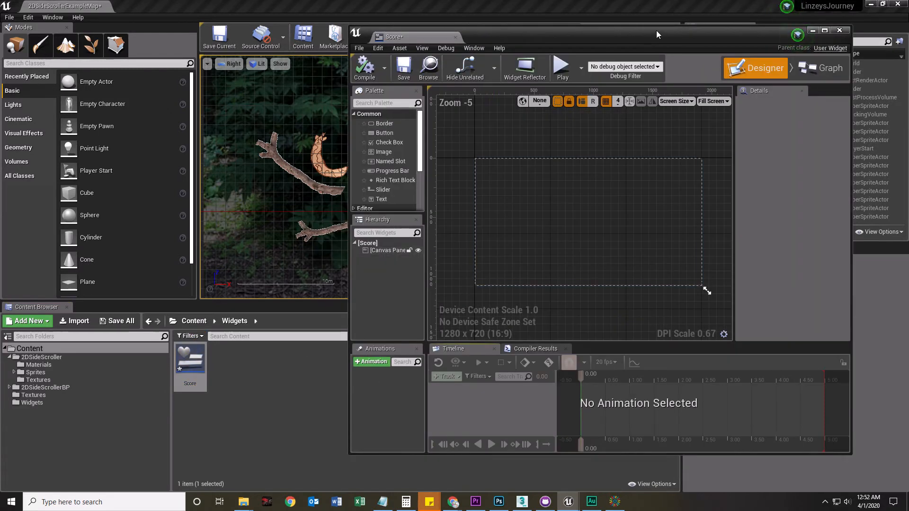
left_click_drag(657, 30, 564, 41)
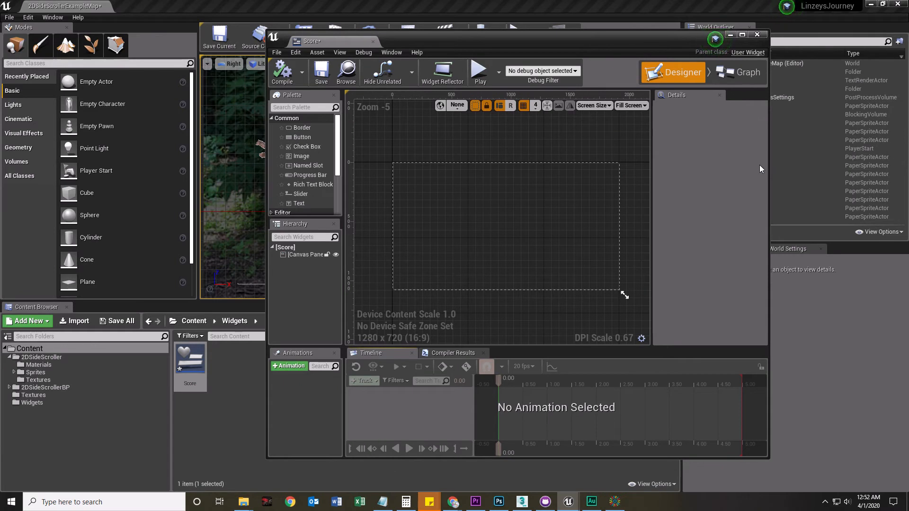
left_click_drag(768, 165, 837, 166)
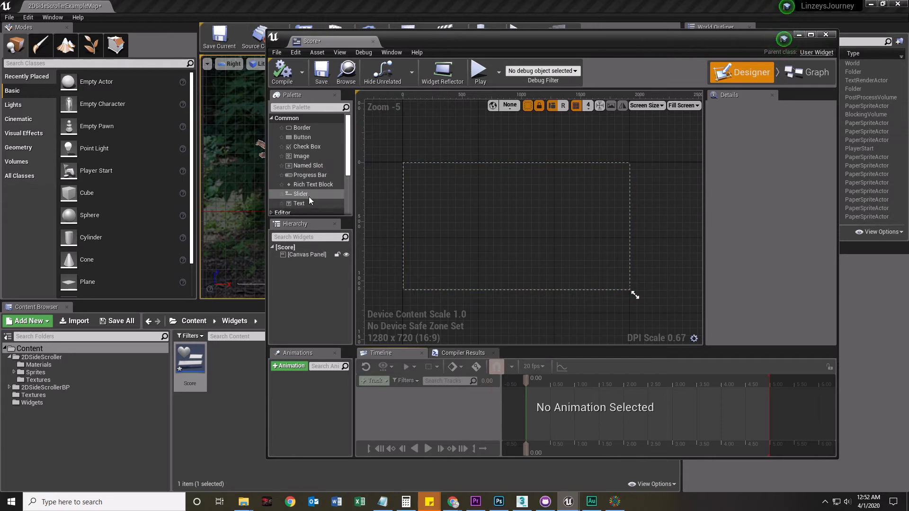
- Add a Text widget as a child of the Canvas Panel
scroll(309, 188, "down", 2)
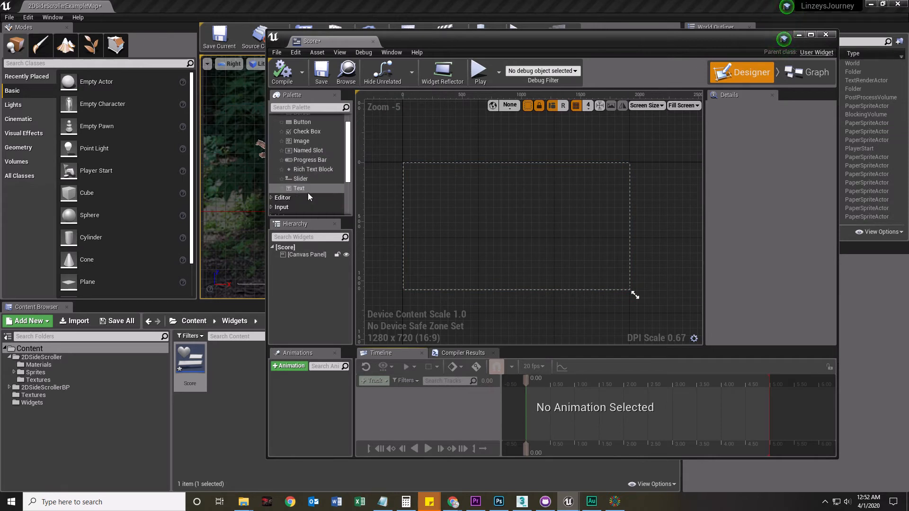
scroll(306, 195, "up", 2)
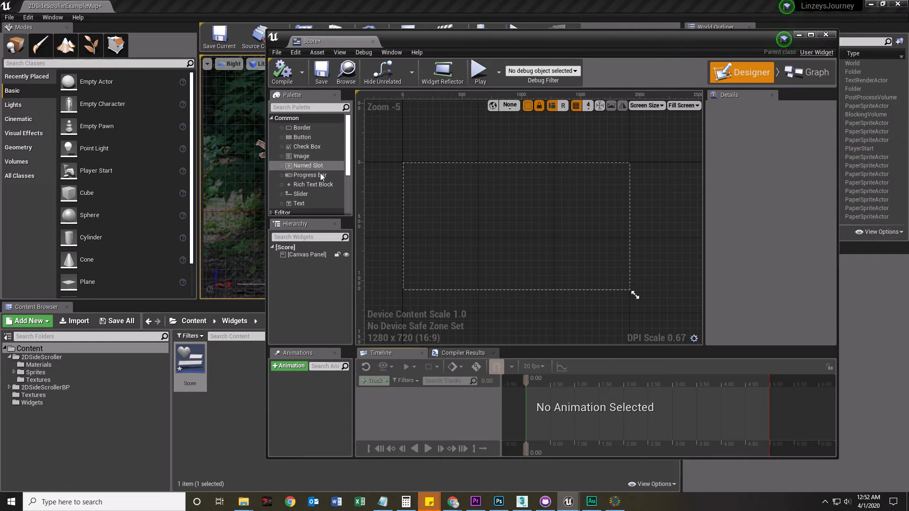
left_click(300, 204)
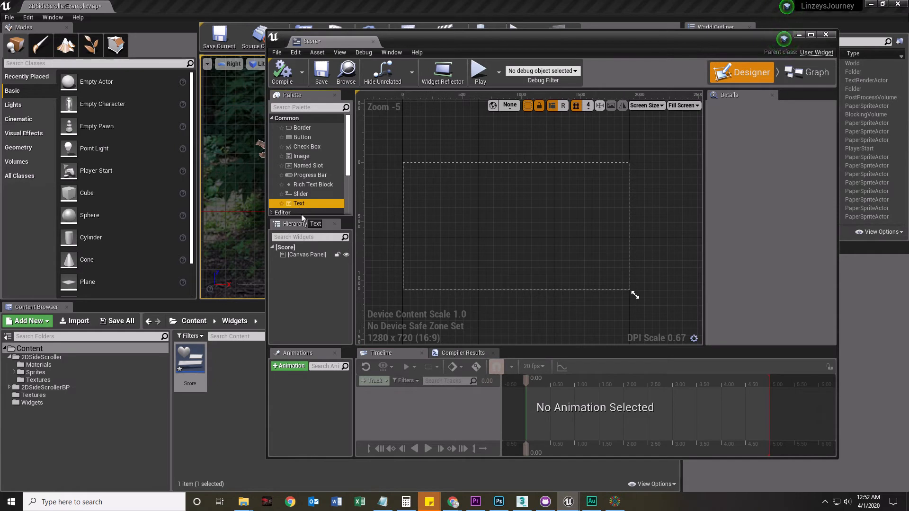
left_click_drag(298, 208, 309, 258)
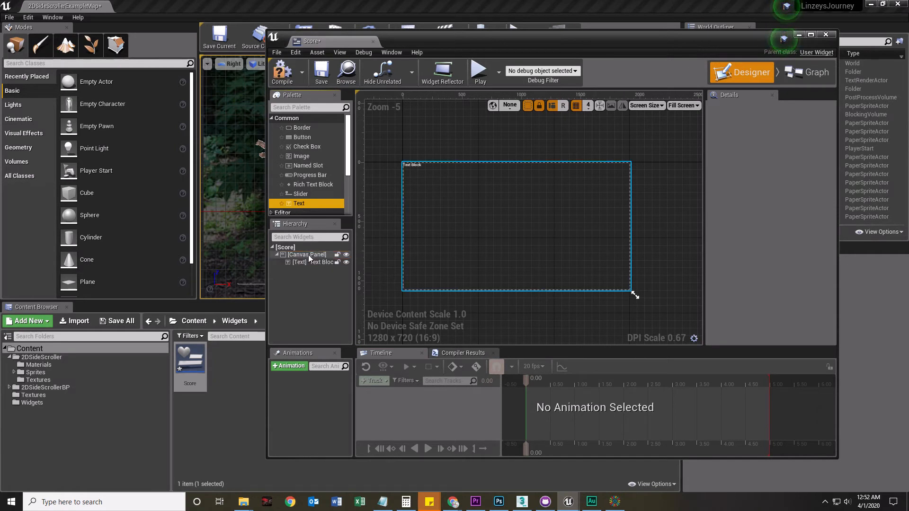
- Move the text block across to the canvas's upper right area and enlarge it to about 153 by 91
left_click(413, 164)
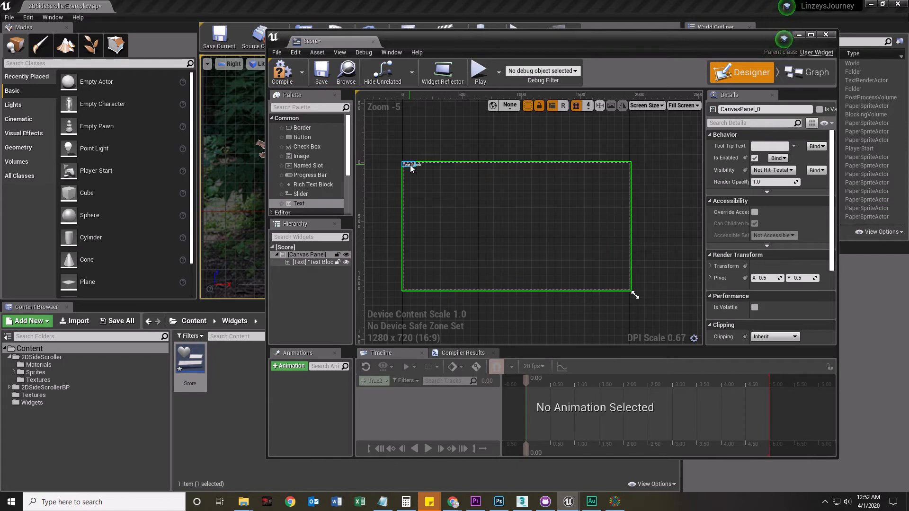
left_click(414, 168)
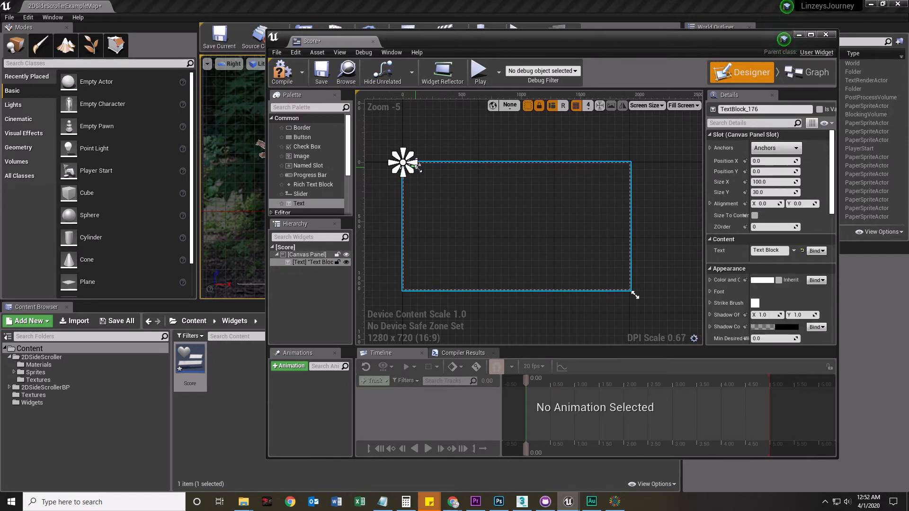
left_click(413, 168)
scroll(416, 164, "up", 5)
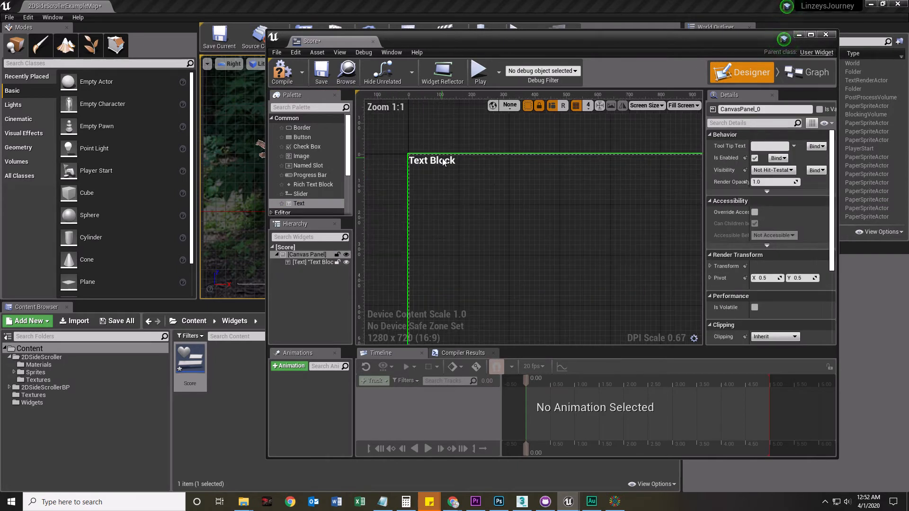
left_click(421, 163)
left_click_drag(442, 164, 669, 214)
right_click_drag(617, 248, 499, 236)
scroll(493, 232, "down", 3)
left_click_drag(500, 209, 655, 203)
right_click_drag(655, 204, 511, 209)
right_click_drag(494, 251, 492, 251)
left_click_drag(501, 206, 529, 240)
- Anchor the text block to the canvas's upper right corner and place it at about X -406, Y 240
scroll(451, 252, "down", 1)
scroll(452, 251, "down", 4)
left_click_drag(404, 233, 515, 241)
scroll(515, 241, "up", 6)
left_click(575, 185)
scroll(502, 265, "down", 1)
right_click_drag(465, 271, 500, 273)
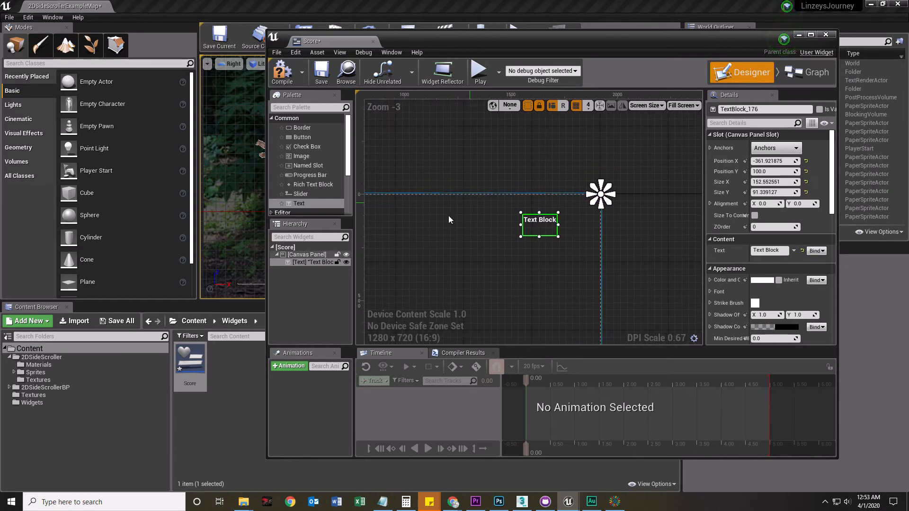
left_click(532, 214)
left_click_drag(533, 226, 517, 252)
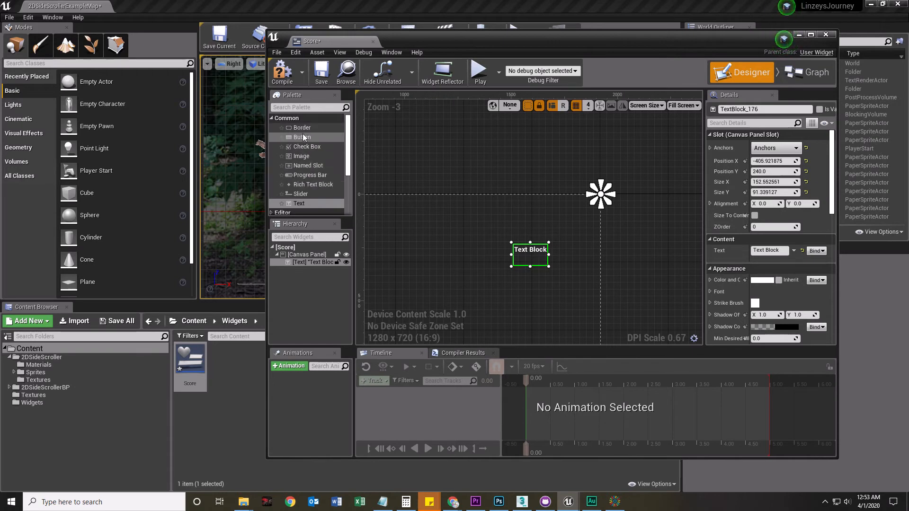
- Enlarge the widget palette's list so that all its categories fit
scroll(314, 187, "down", 2)
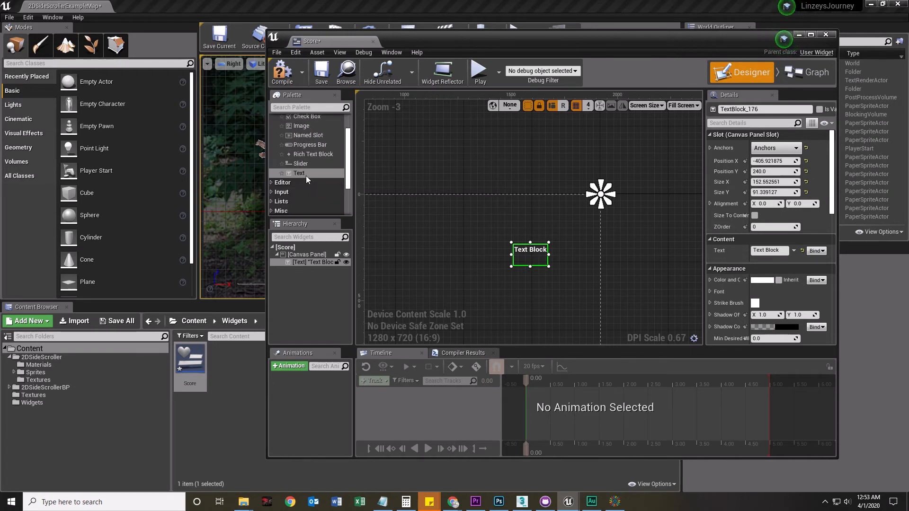
scroll(302, 151, "up", 2)
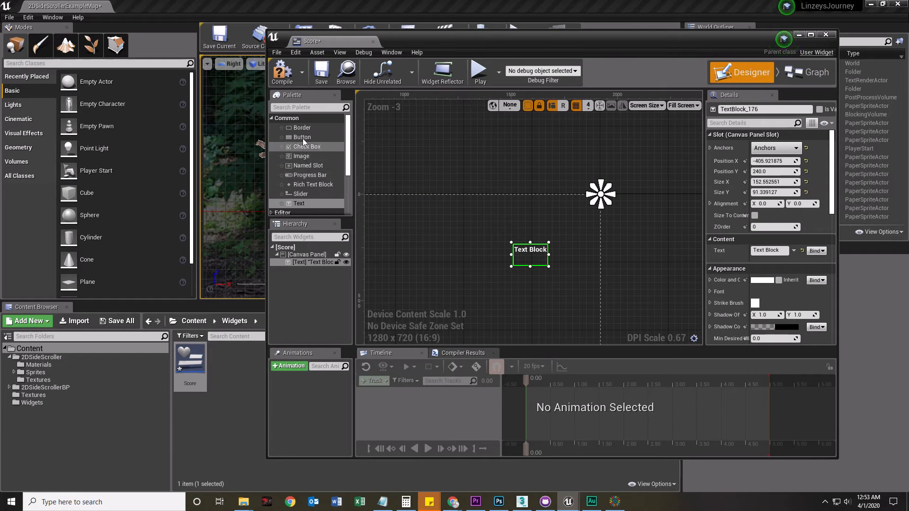
scroll(307, 189, "down", 2)
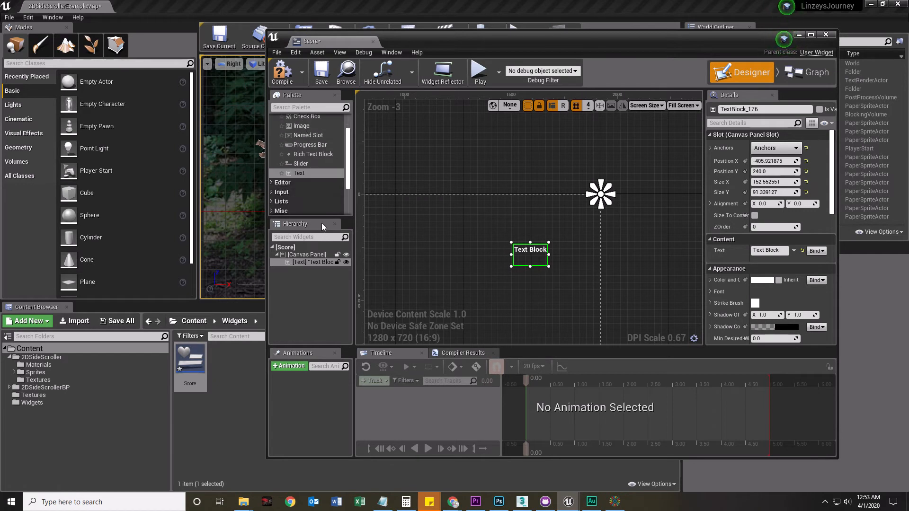
left_click_drag(295, 217, 313, 425)
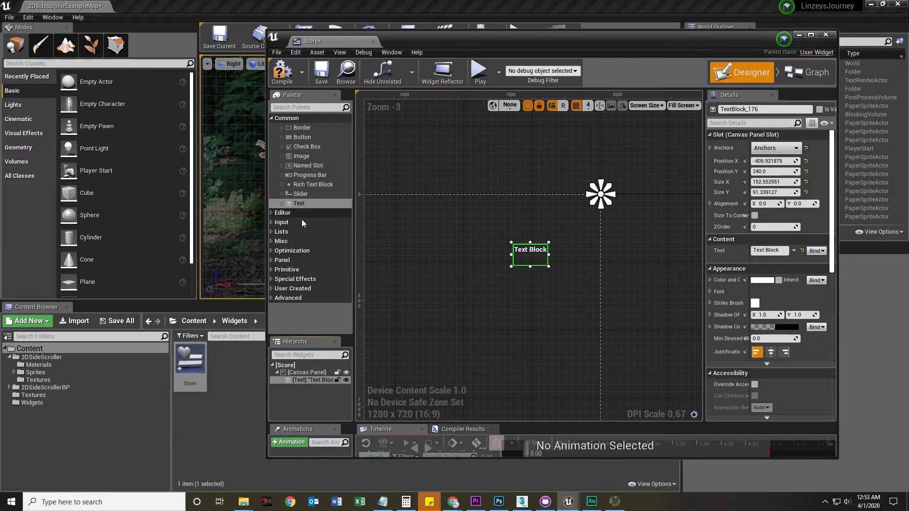
- Expand the palette categories from Editor through Panel and examine which widgets they offer
left_click(272, 213)
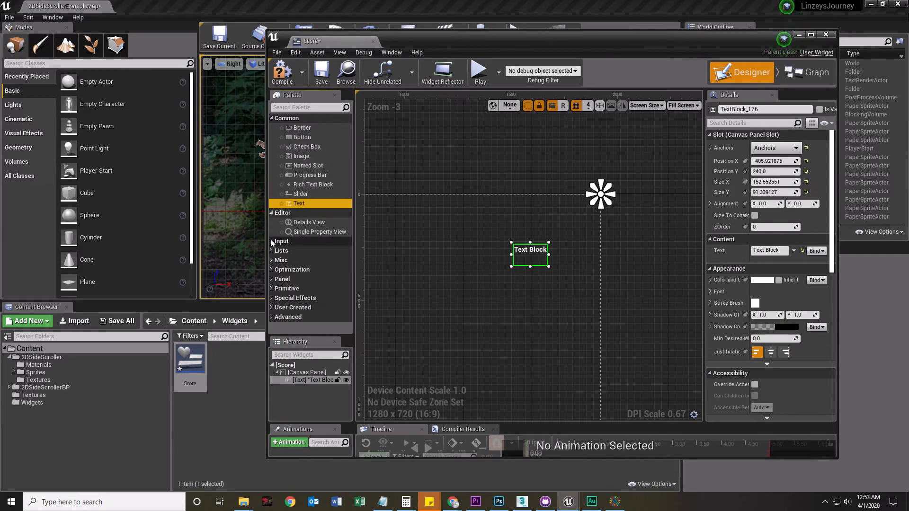
left_click(272, 240)
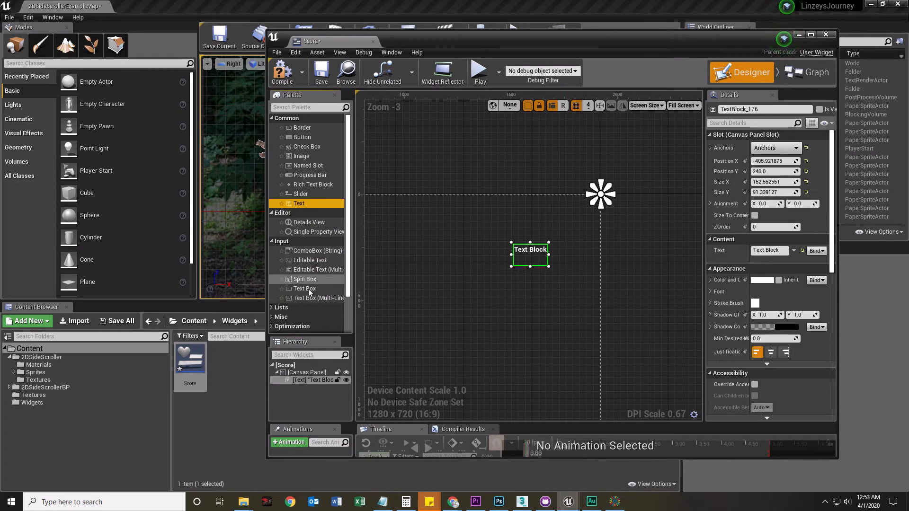
left_click(271, 308)
scroll(270, 309, "down", 2)
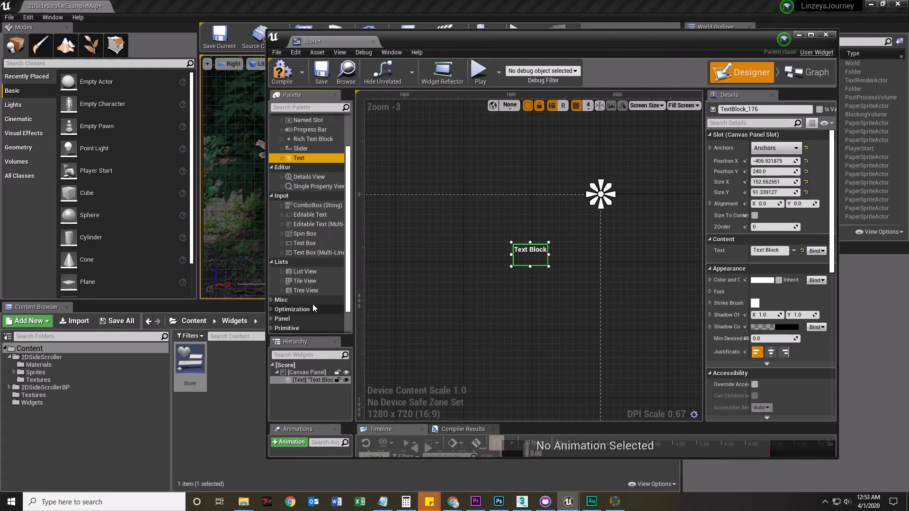
left_click(272, 300)
scroll(291, 317, "down", 2)
left_click(271, 281)
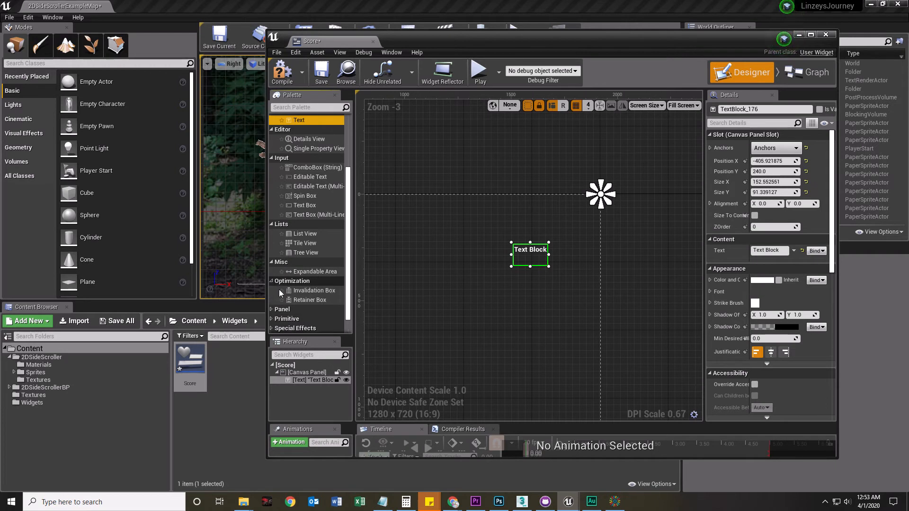
scroll(273, 289, "down", 1)
left_click(272, 290)
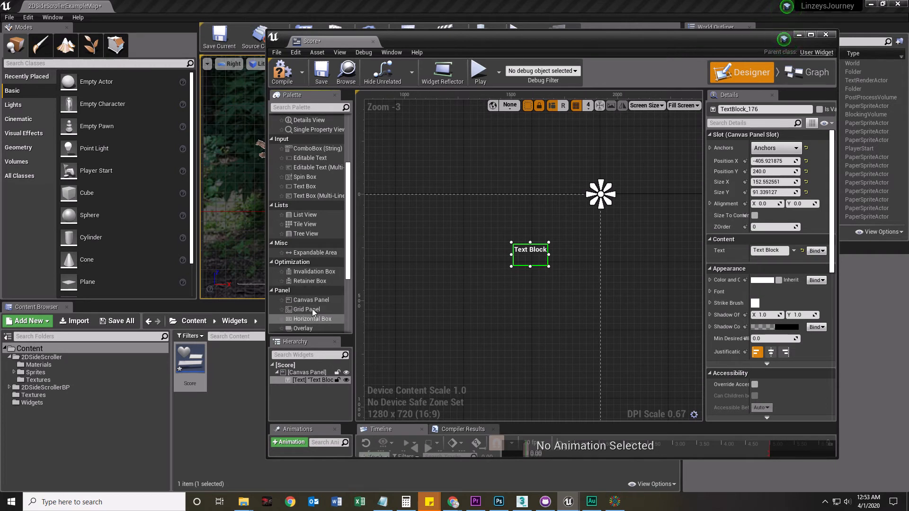
scroll(309, 311, "down", 3)
scroll(314, 327, "down", 3)
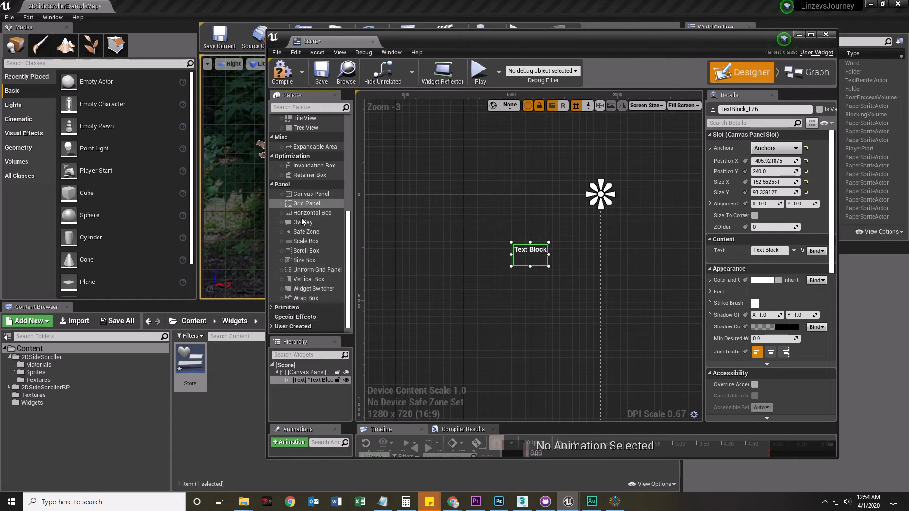
- Try to add a Horizontal Box to the canvas and nest the text block inside it
left_click_drag(310, 213, 435, 246)
left_click(524, 252)
left_click_drag(524, 252, 523, 283)
left_click(306, 380)
left_click_drag(308, 387, 307, 388)
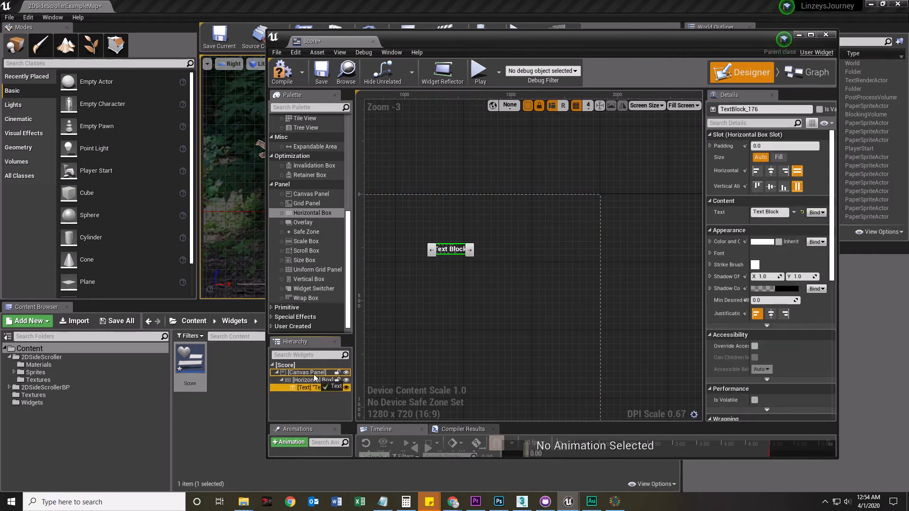
- Move the text block back directly under the Canvas Panel and delete the Horizontal Box
double_click(307, 386)
left_click_drag(308, 379, 302, 379)
left_click(308, 389)
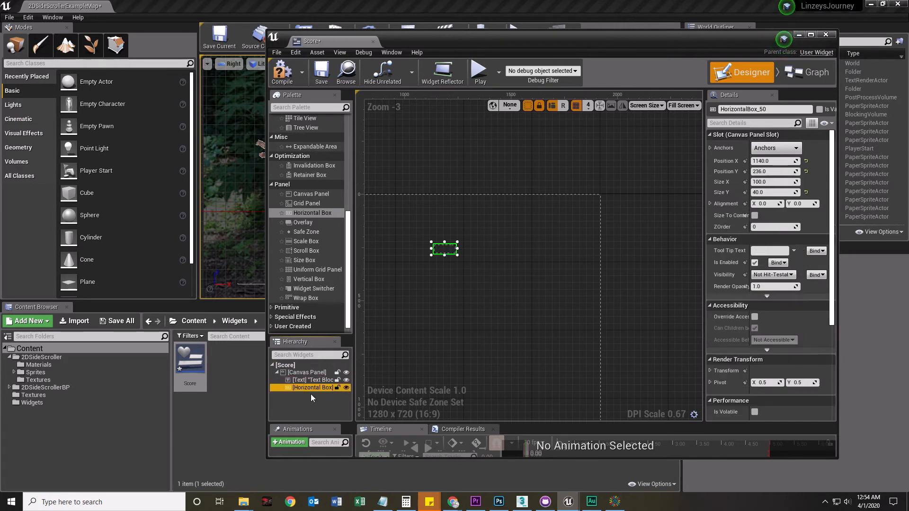
key("Delete")
- Move the text block to the canvas's upper right area, at about X 1636, Y 92
left_click(319, 380)
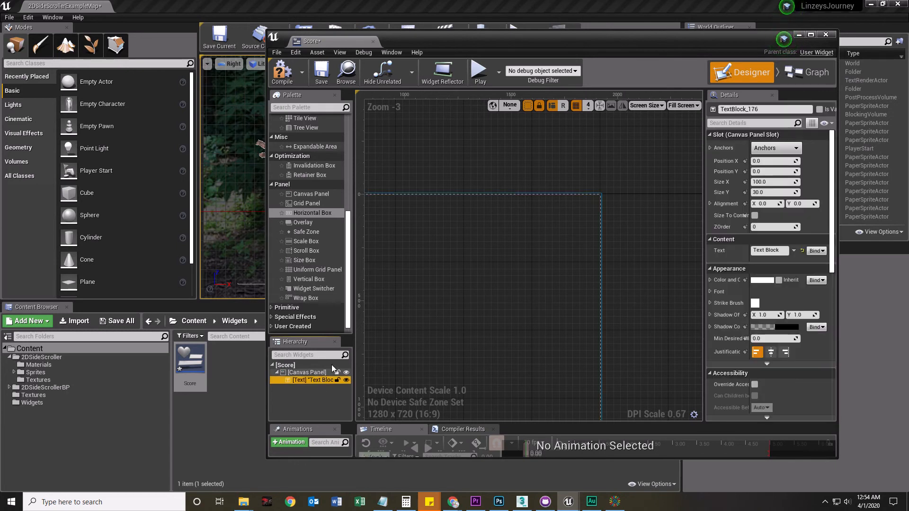
scroll(520, 289, "down", 6)
scroll(448, 283, "up", 8)
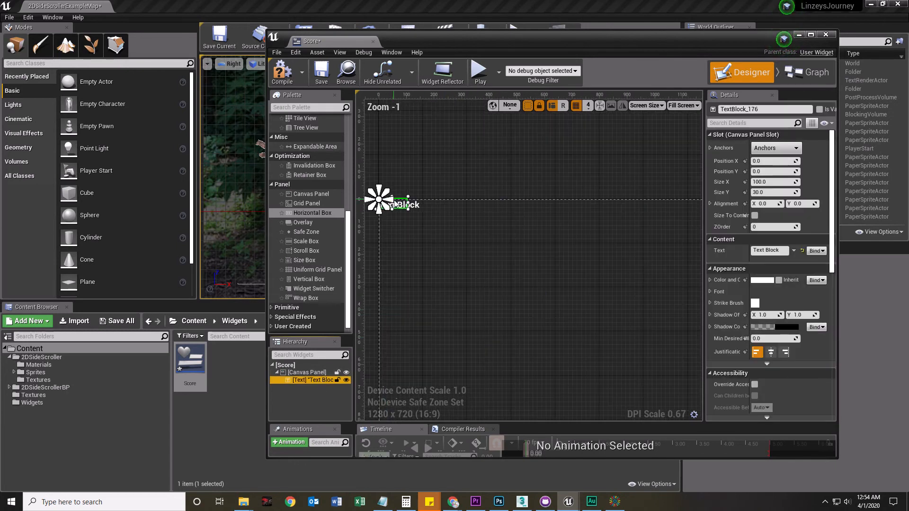
left_click_drag(395, 206, 678, 254)
right_click_drag(607, 293, 367, 288)
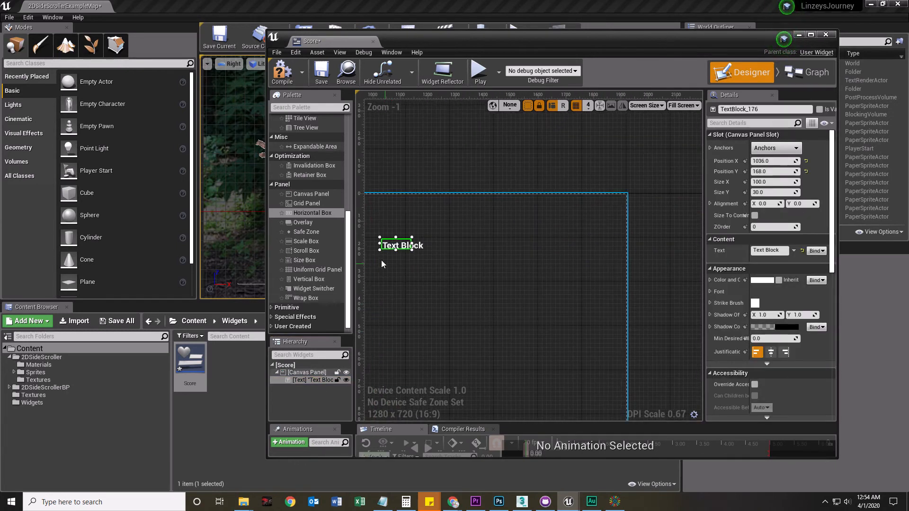
left_click_drag(400, 249, 574, 229)
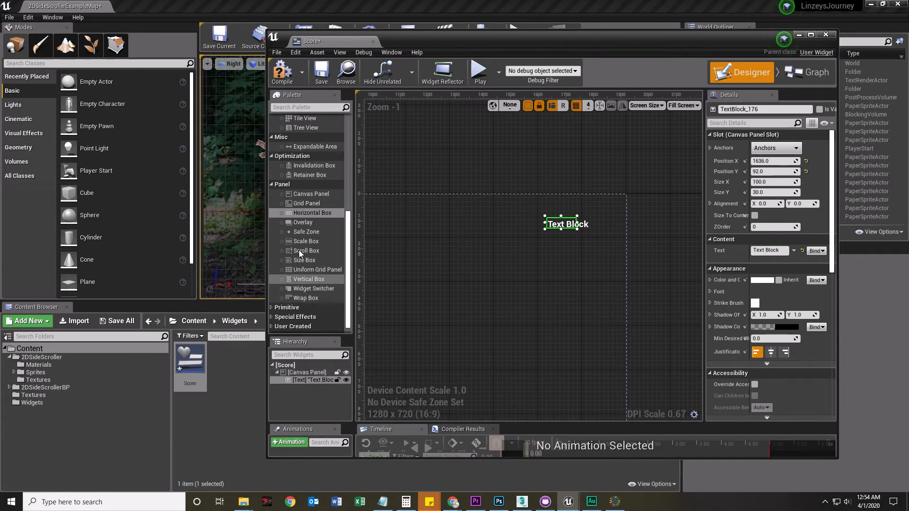
- Add an Image widget from the Common category as a child of the Canvas Panel
scroll(425, 320, "up", 1)
scroll(425, 320, "up", 1)
scroll(288, 242, "up", 8)
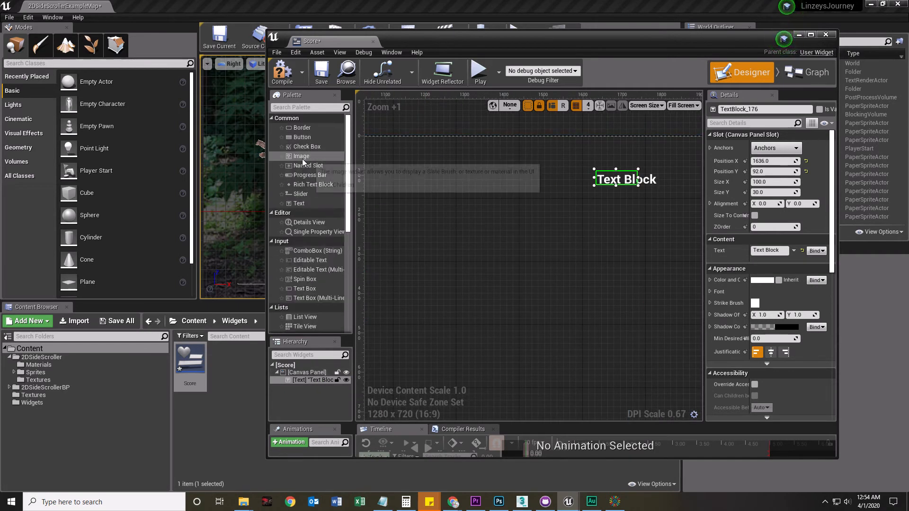
left_click_drag(302, 158, 309, 377)
- Move the image to just left of the text block, at about X 1508, Y 96
scroll(528, 317, "down", 6)
scroll(446, 259, "up", 4)
left_click_drag(412, 243, 654, 269)
right_click_drag(660, 305, 395, 314)
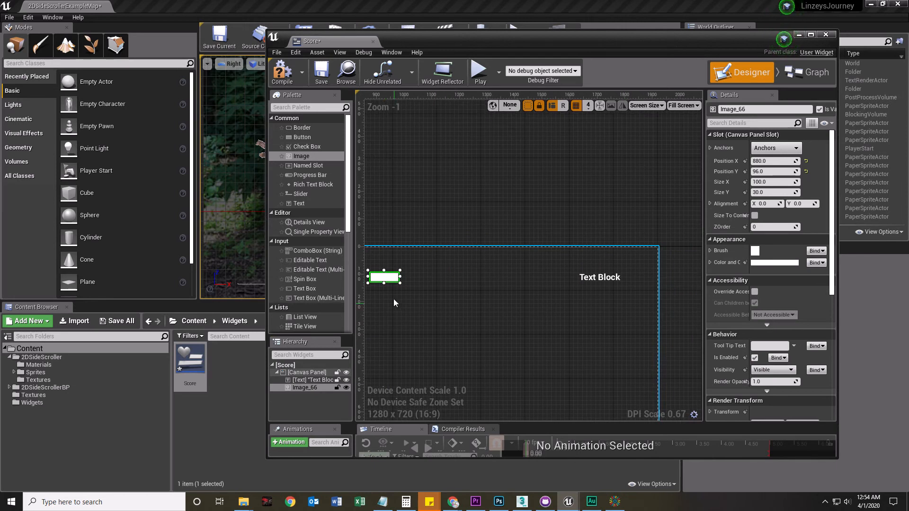
left_click_drag(389, 280, 564, 280)
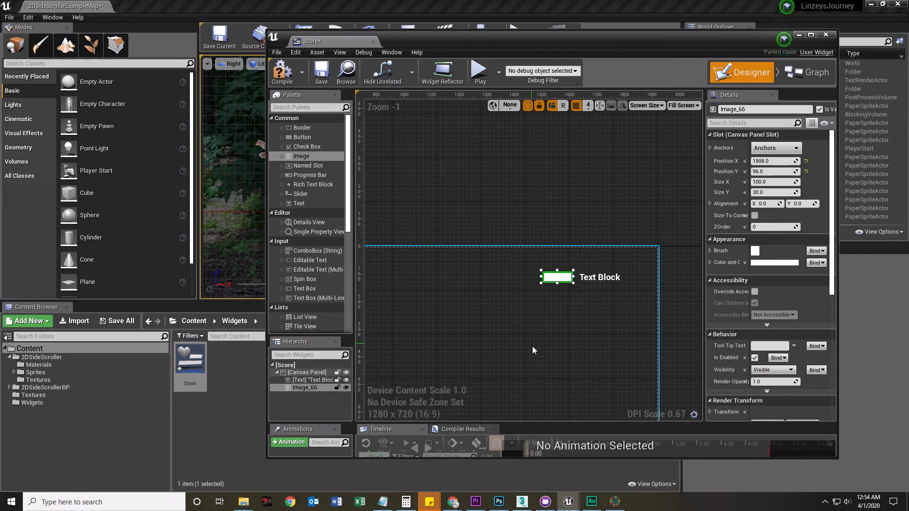
scroll(538, 344, "down", 2)
scroll(567, 284, "up", 3)
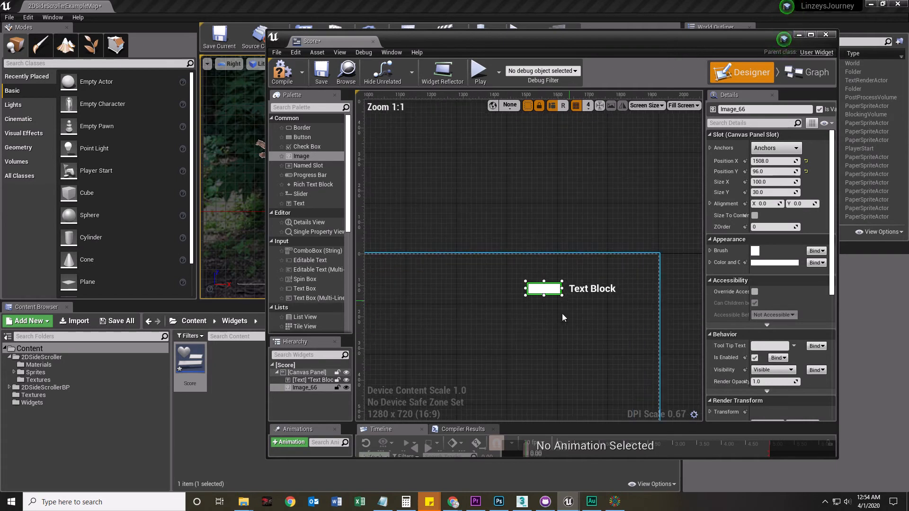
- Minimize the Score widget editor and open the Gems folder inside the Content Textures folder
left_click(615, 501)
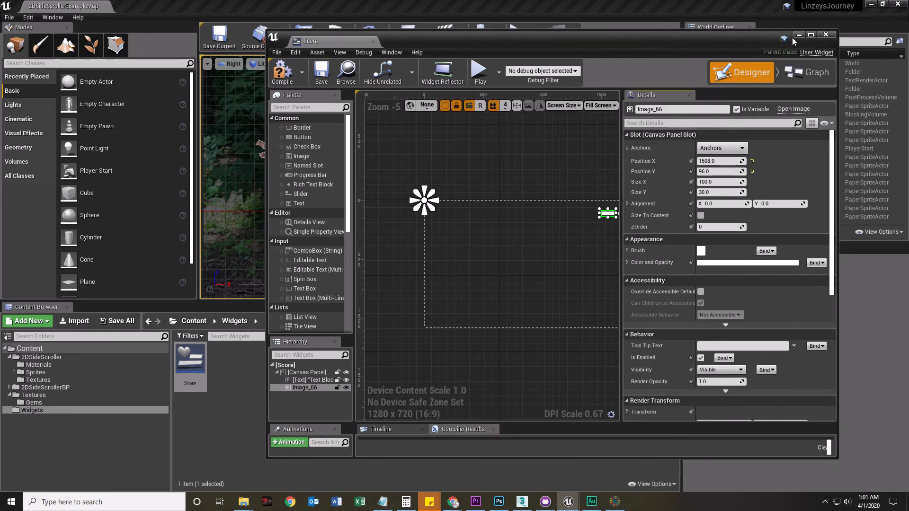
left_click(798, 36)
left_click(621, 504)
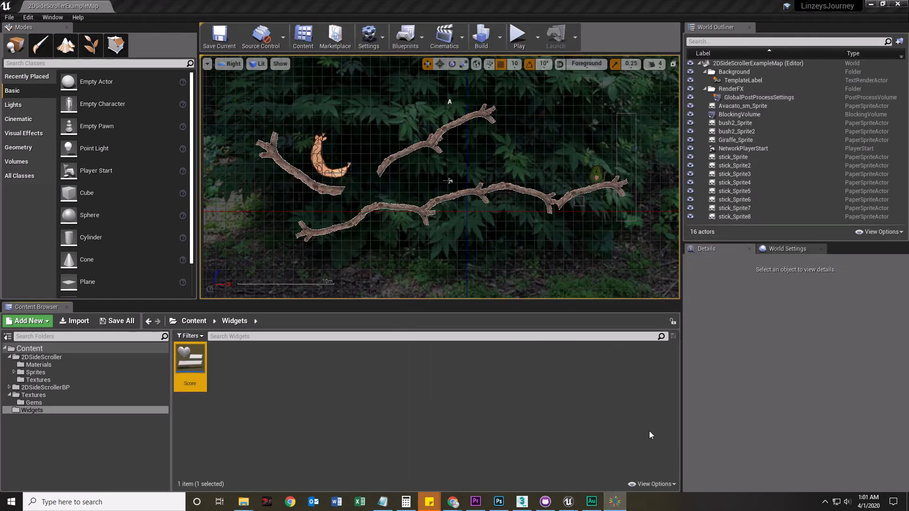
left_click(569, 425)
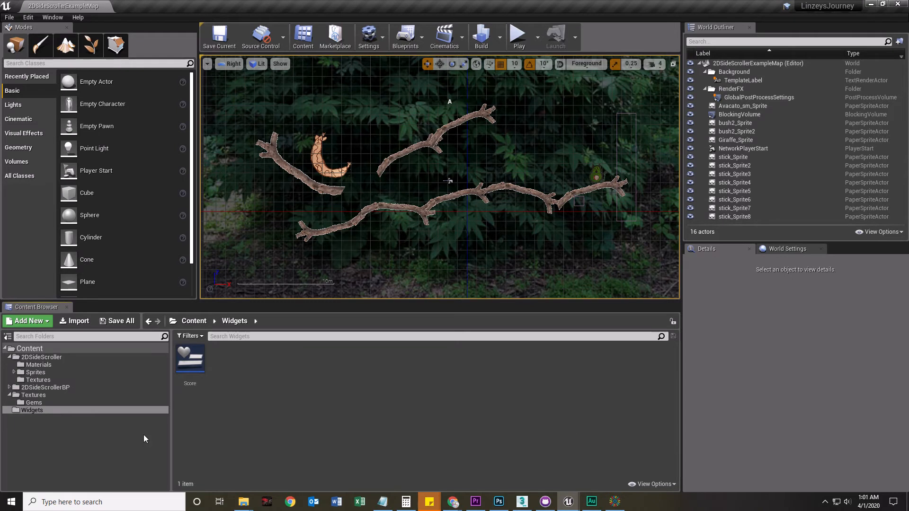
left_click(30, 349)
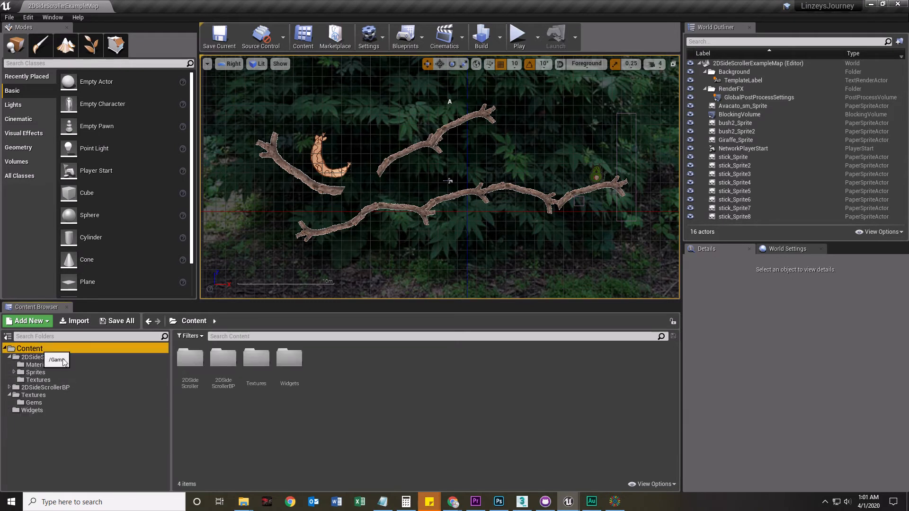
double_click(268, 367)
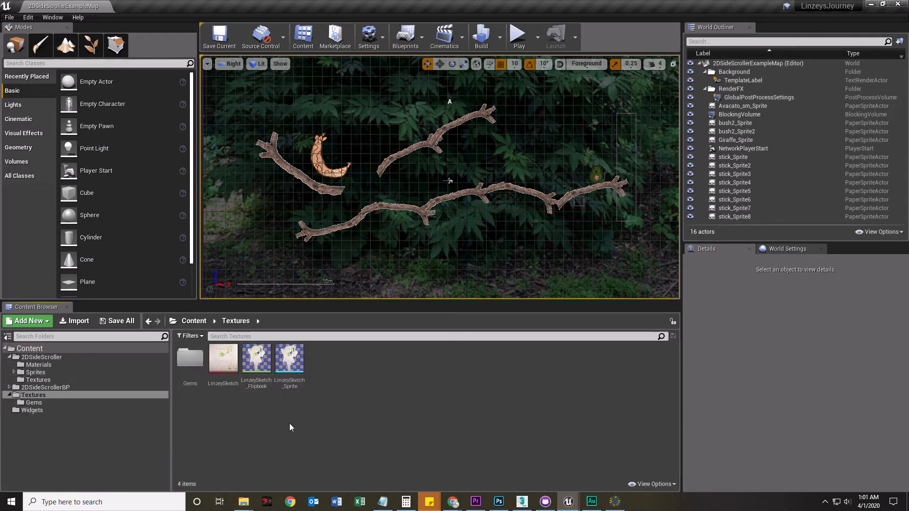
double_click(189, 360)
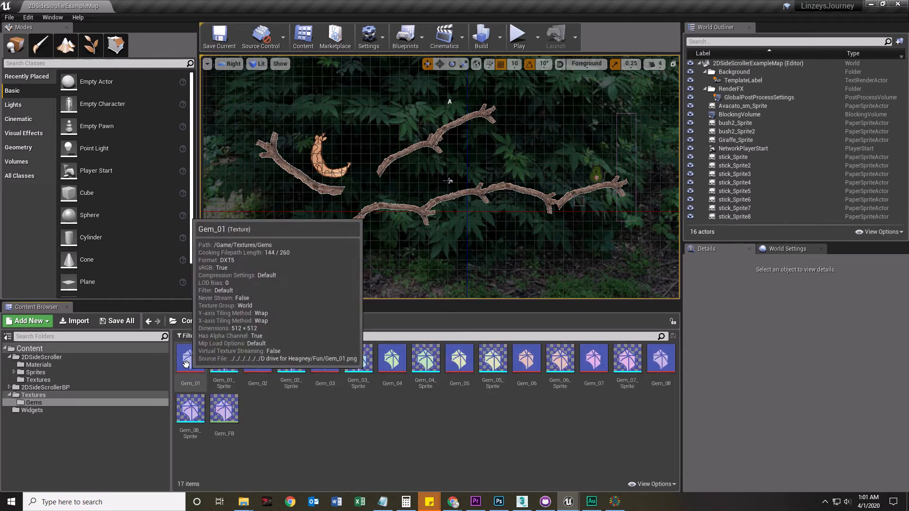
- Switch to Photoshop, set the gem's Hue/Saturation adjustment layer to a hue of +26, and return to the Unreal Editor
left_click(499, 503)
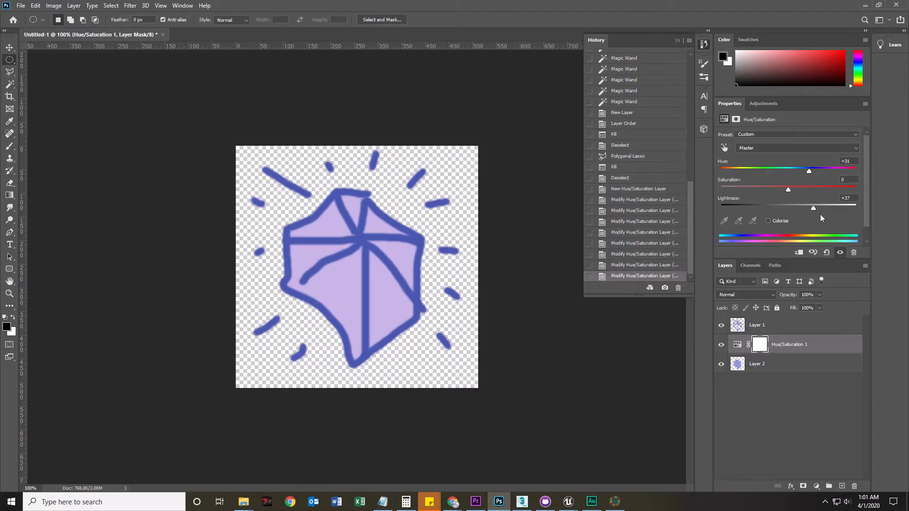
mouse_move(809, 172)
left_mouse_down()
mouse_move(754, 171)
mouse_move(798, 174)
mouse_move(751, 179)
mouse_move(822, 177)
left_mouse_up()
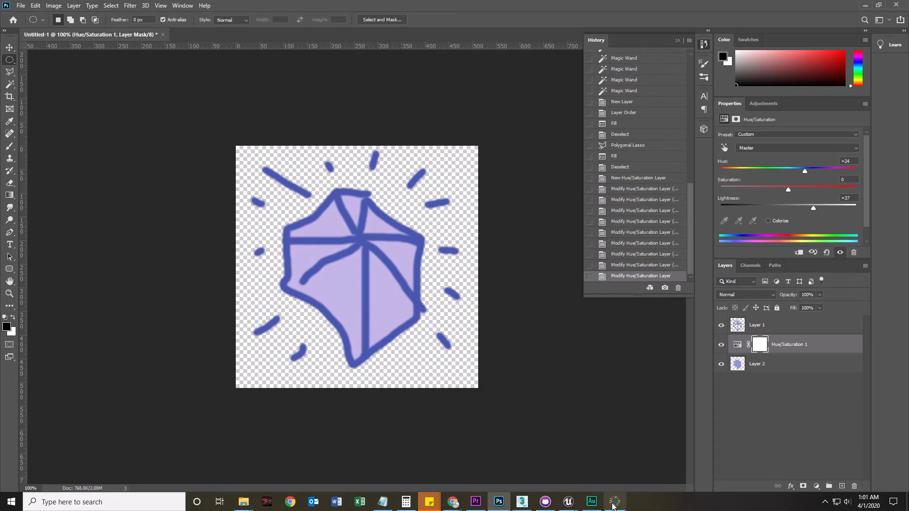
mouse_move(621, 504)
mouse_move(568, 501)
left_click(547, 472)
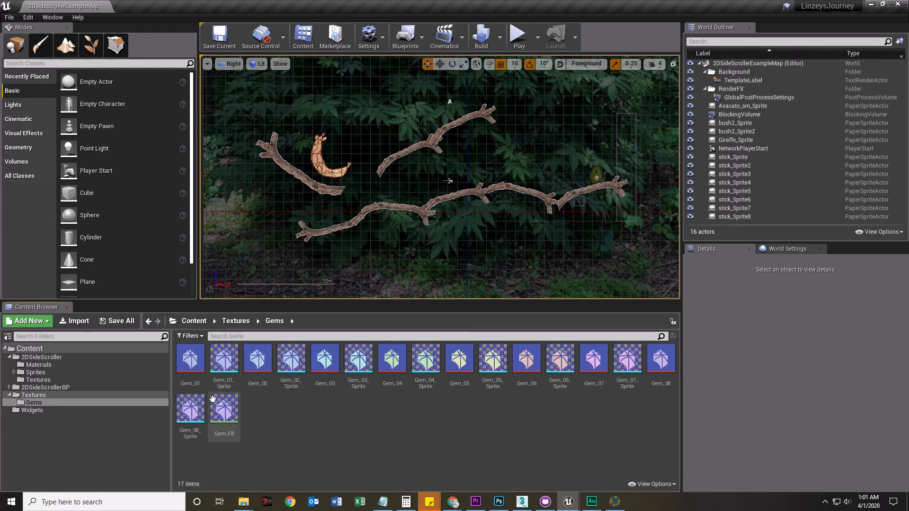
- Open the Gem_01 texture to review its available compression settings, and close it without choosing another option
left_click(259, 360)
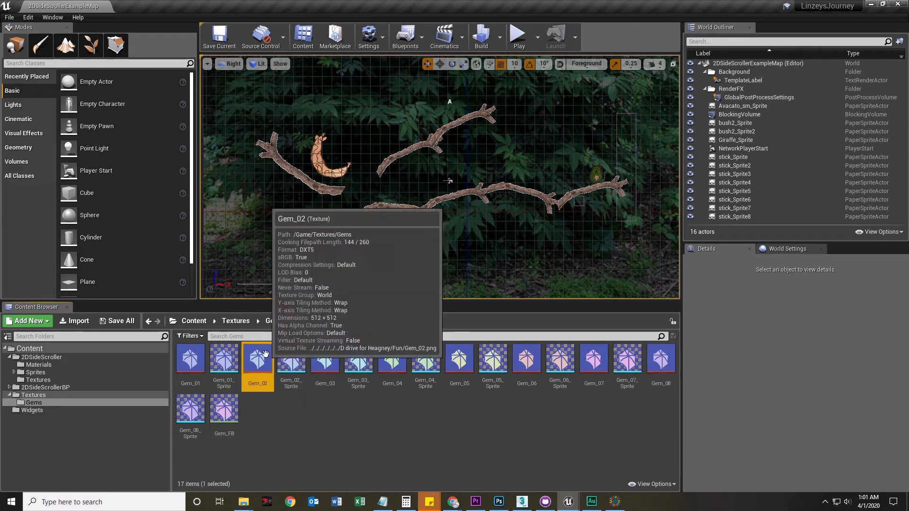
left_click(191, 361)
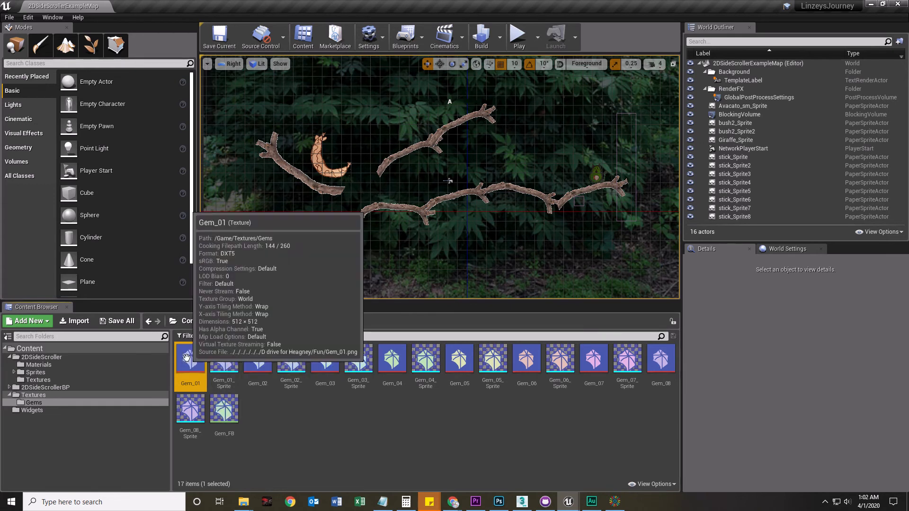
double_click(186, 357)
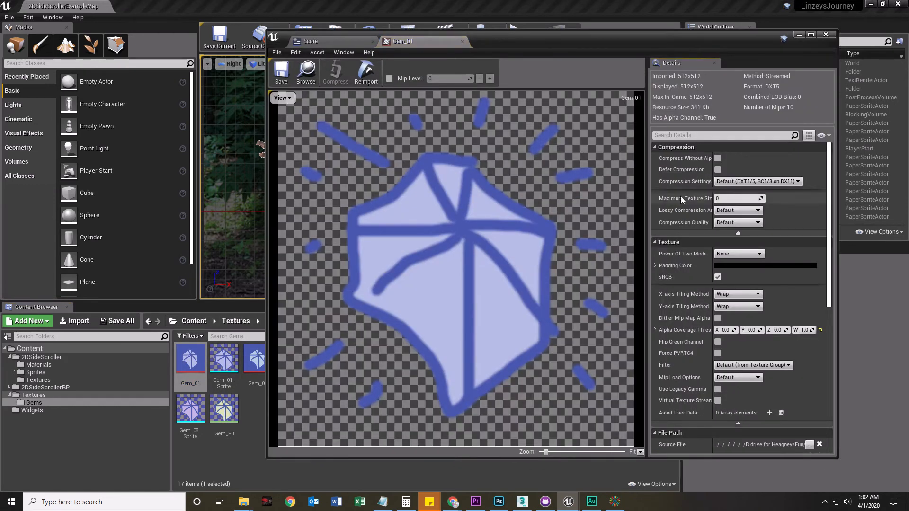
left_click(753, 181)
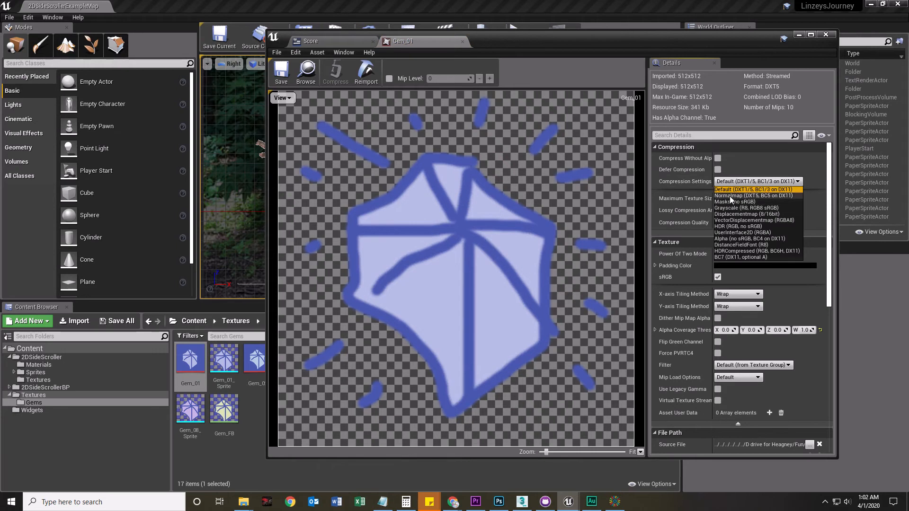
left_click(825, 34)
left_click(826, 34)
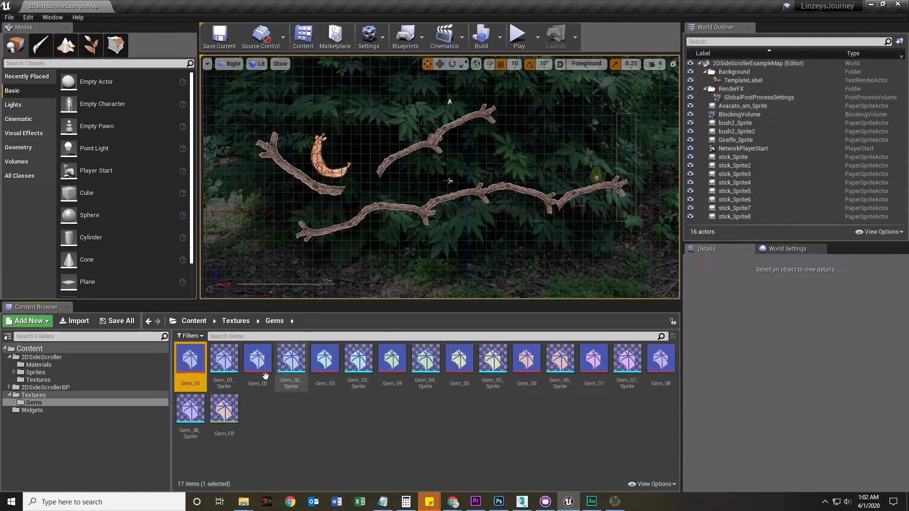
- Delete all gem textures, sprites and the Gem_FB flipbook from the Gems folder
left_click(223, 363)
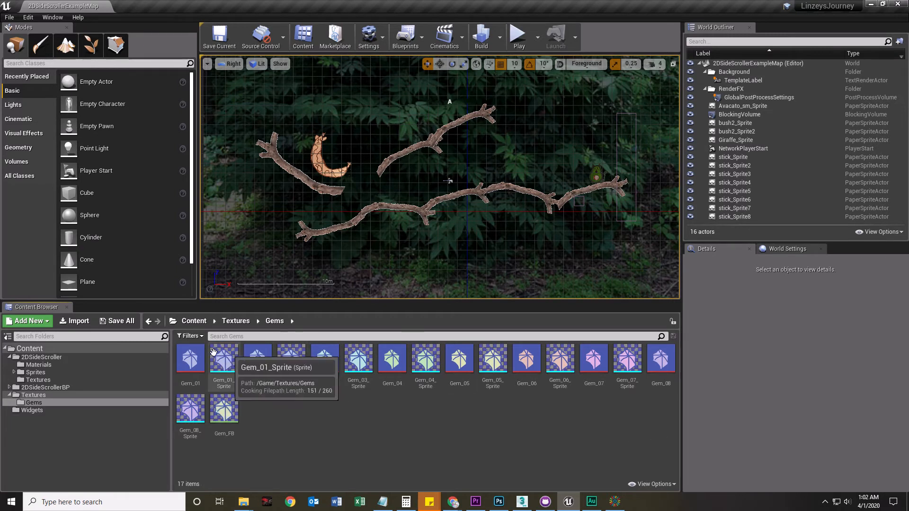
left_click(190, 359)
left_click(226, 410, "shift")
key("Delete")
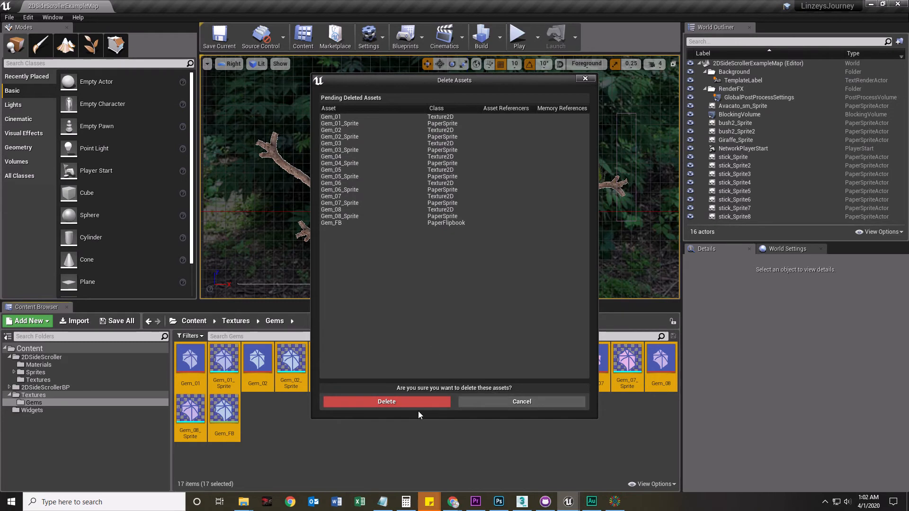
left_click(416, 405)
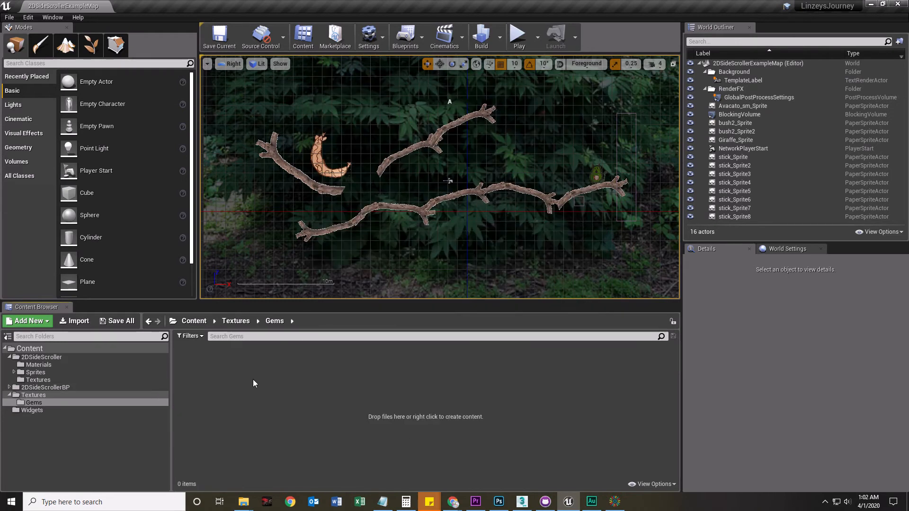
- Import the eight gem images, Gem_01 through Gem_08, into the Gems folder
left_click(89, 322)
left_click(113, 116)
left_click(110, 184, "shift")
left_click(354, 325)
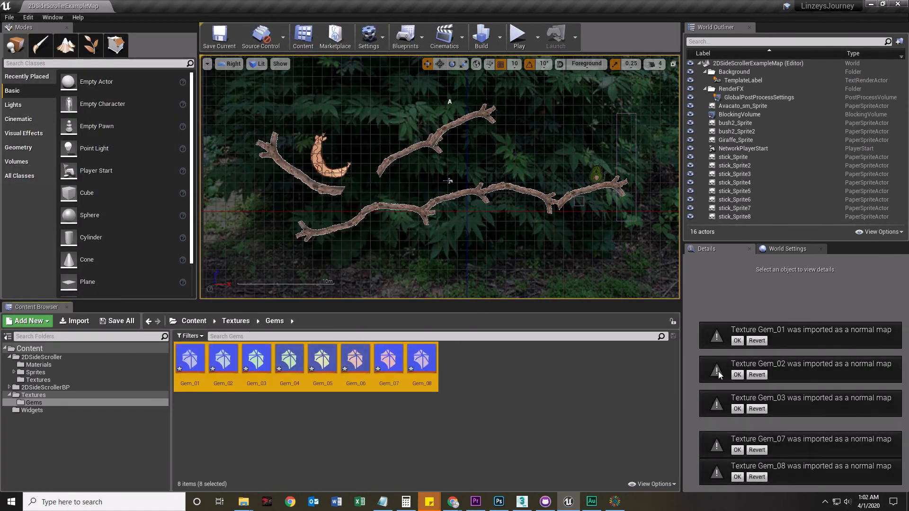
- Accept the normal map import for Gem_01 and revert it for Gem_02, Gem_03, Gem_07 and Gem_08
left_click(737, 341)
left_click(757, 374)
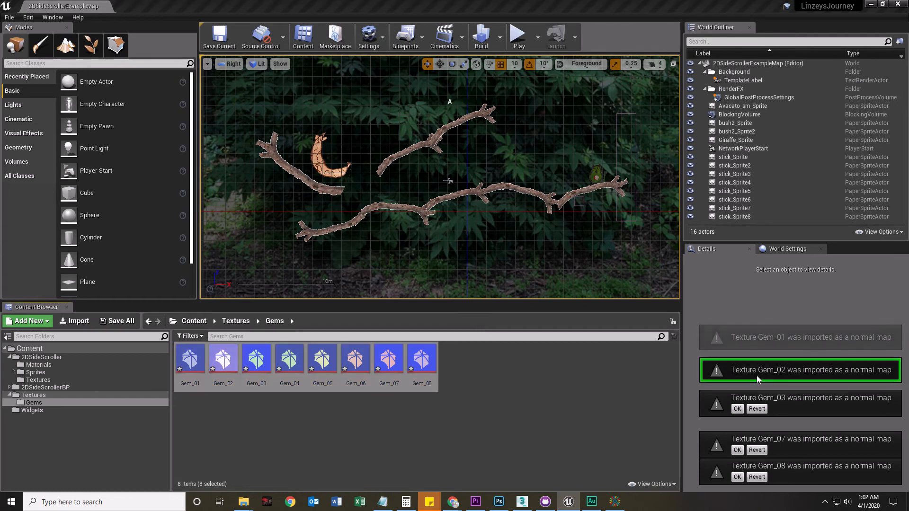
left_click(755, 409)
left_click(756, 449)
left_click(756, 477)
- Try to place the Gem_08 texture in the level, and undo the actor creation
left_click(419, 363)
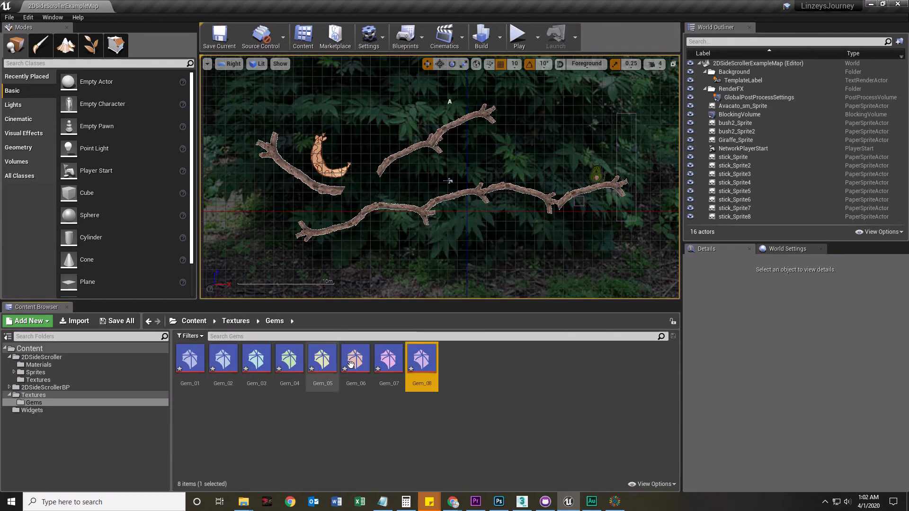
left_click_drag(419, 363, 490, 284)
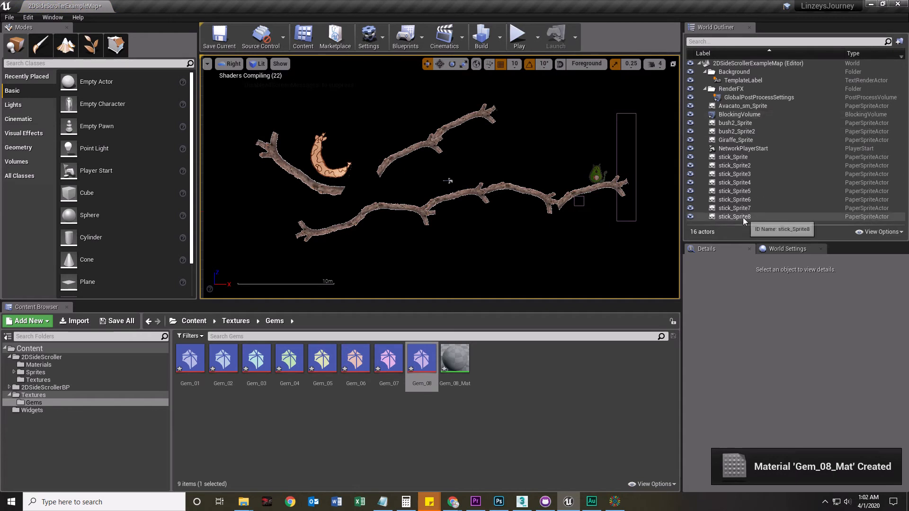
key("ctrl+z")
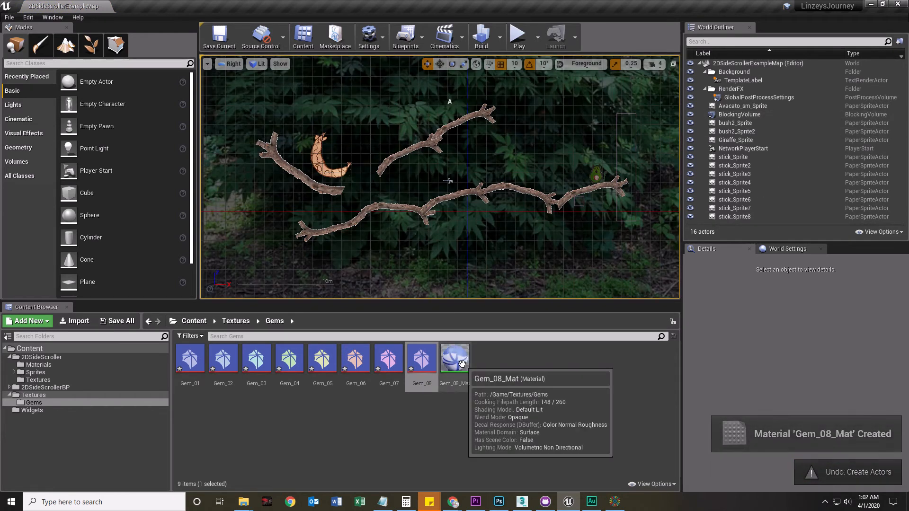
- Delete the Gem_08_Mat material from the Gems folder
left_click(461, 364)
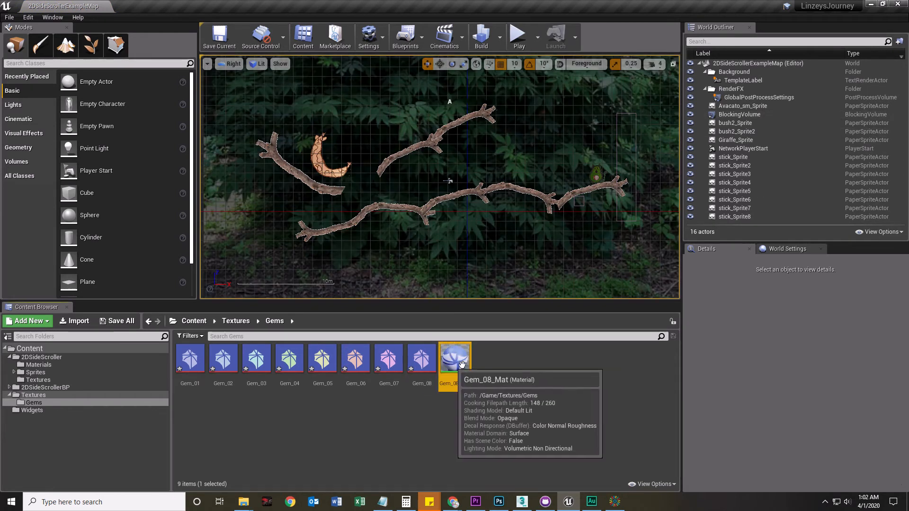
scroll(452, 207, "down", 5)
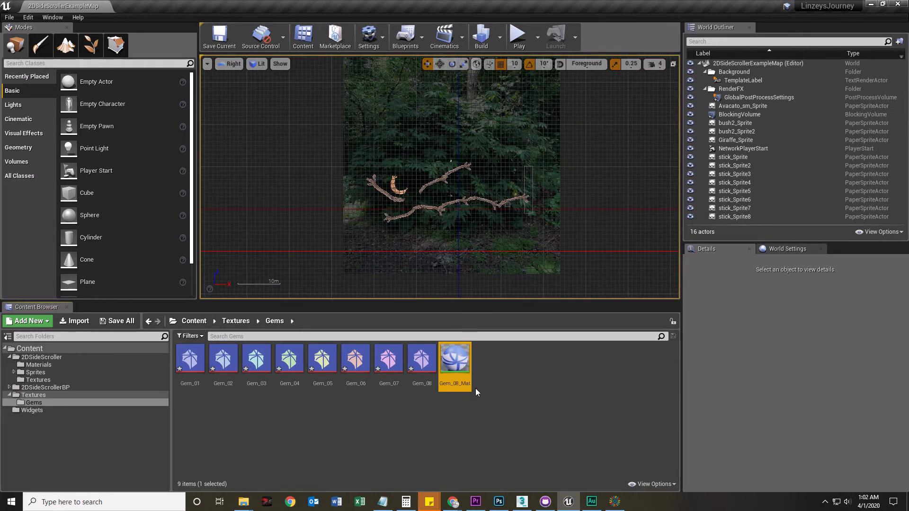
key("Delete")
left_click(422, 400)
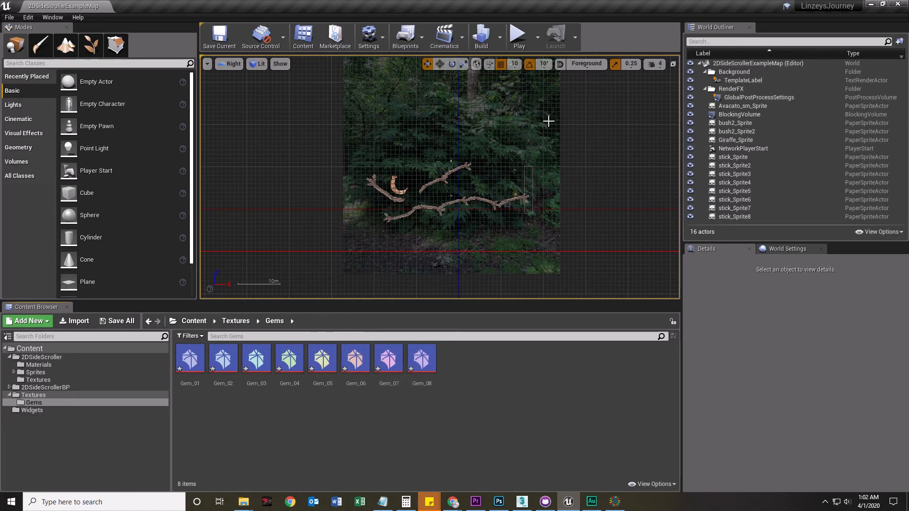
scroll(484, 246, "up", 2)
scroll(464, 243, "down", 2)
mouse_move(421, 360)
left_mouse_down()
mouse_move(304, 254)
mouse_move(260, 173)
mouse_move(261, 154)
mouse_move(281, 155)
mouse_move(232, 154)
mouse_move(248, 135)
mouse_move(241, 147)
mouse_move(357, 128)
mouse_move(416, 355)
mouse_move(429, 356)
left_mouse_up()
left_click(447, 410)
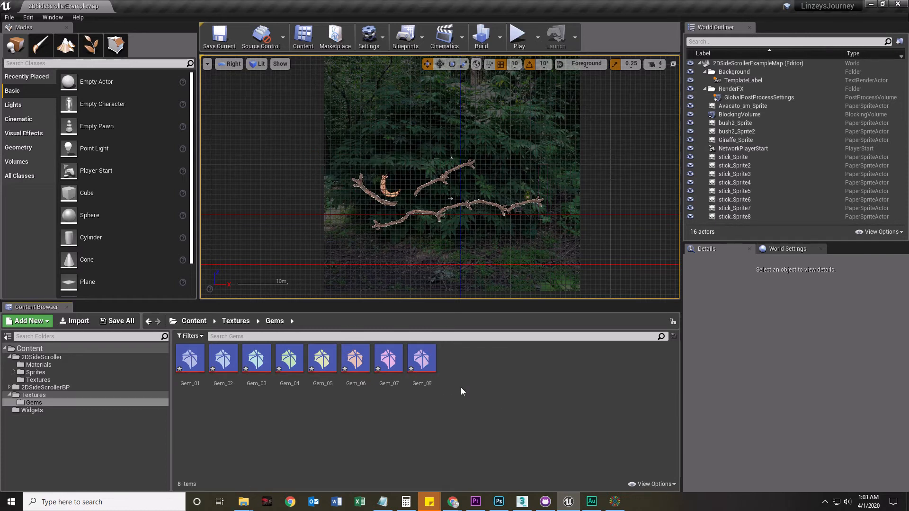
- Create sprites from all eight gem textures, Gem_01 through Gem_08
left_click(429, 363)
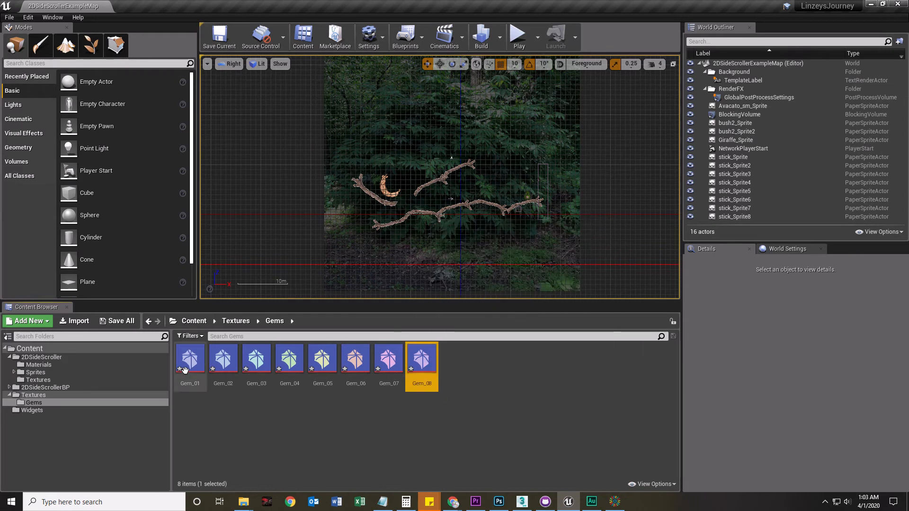
left_click(189, 373, "shift")
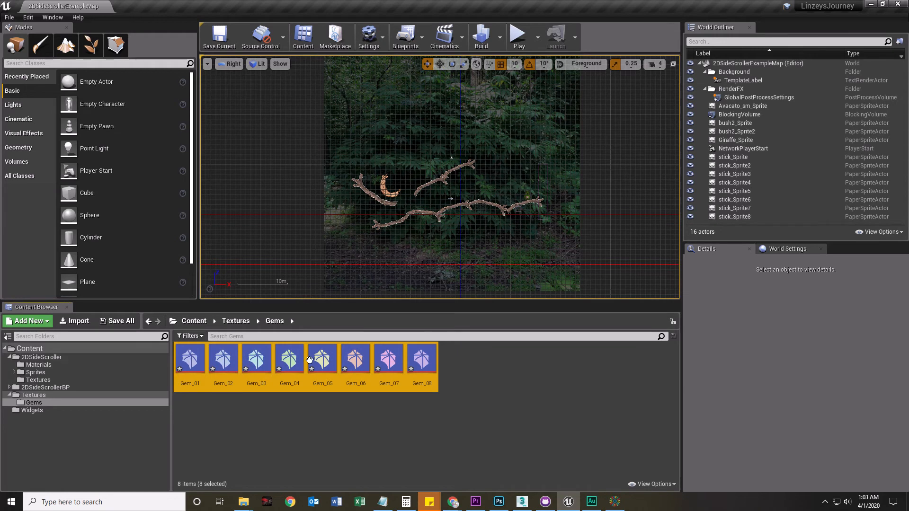
right_click(196, 363)
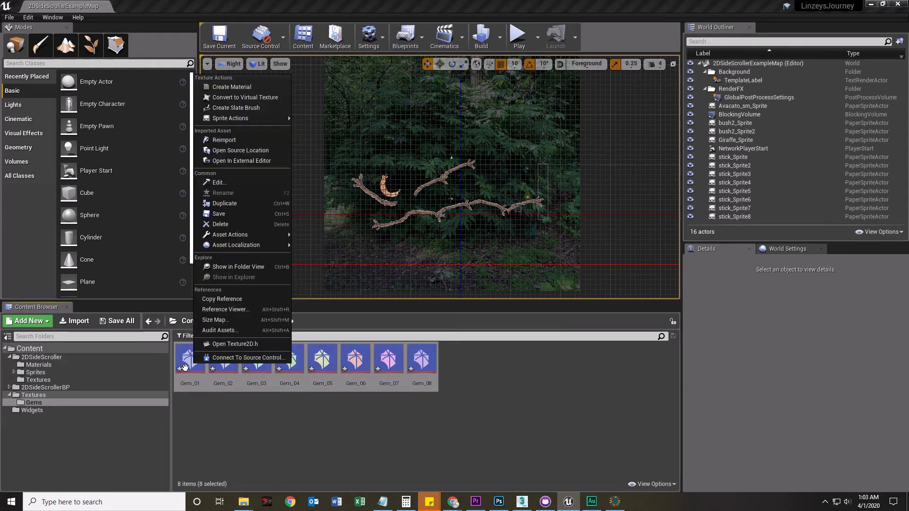
mouse_move(243, 118)
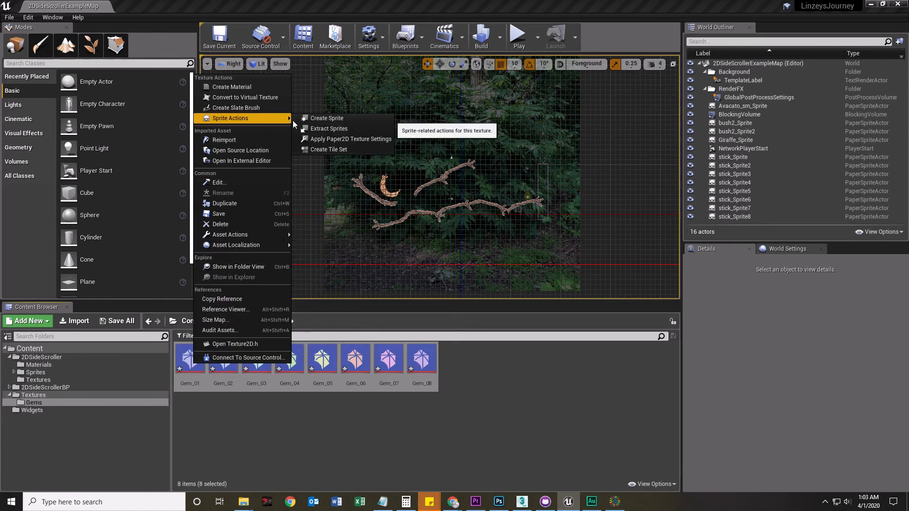
left_click(333, 120)
left_click(314, 448)
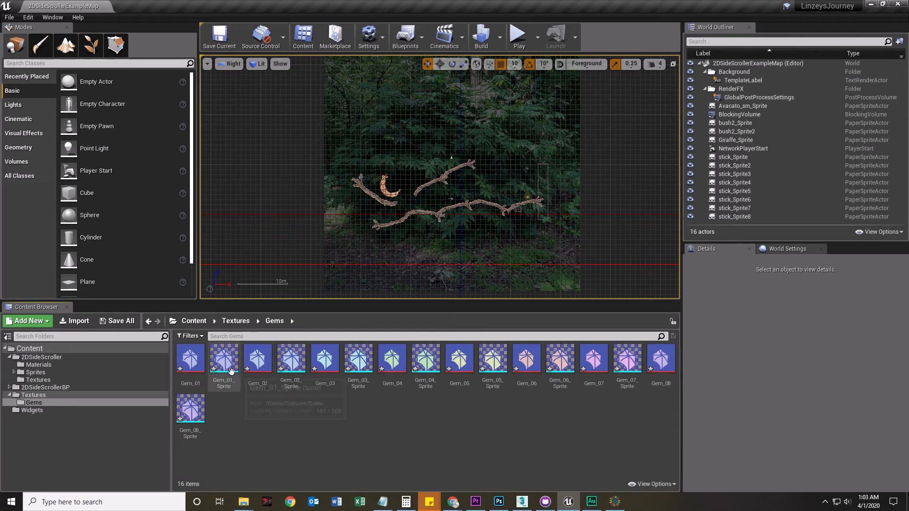
- Place Gem_01_Sprite in the level beside the forest background and shift it to about X -3950, Z 260
left_click_drag(231, 371, 248, 208)
scroll(234, 226, "up", 4)
scroll(285, 244, "down", 1)
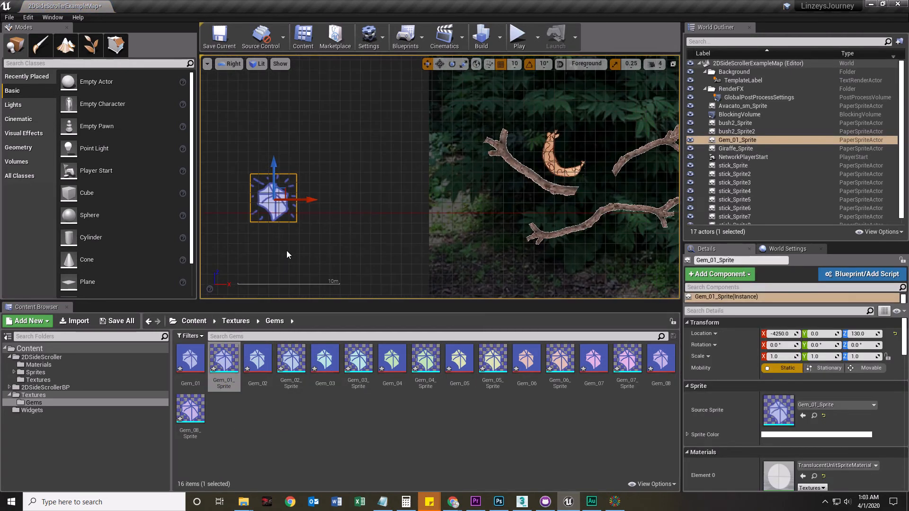
left_click_drag(286, 192, 317, 179)
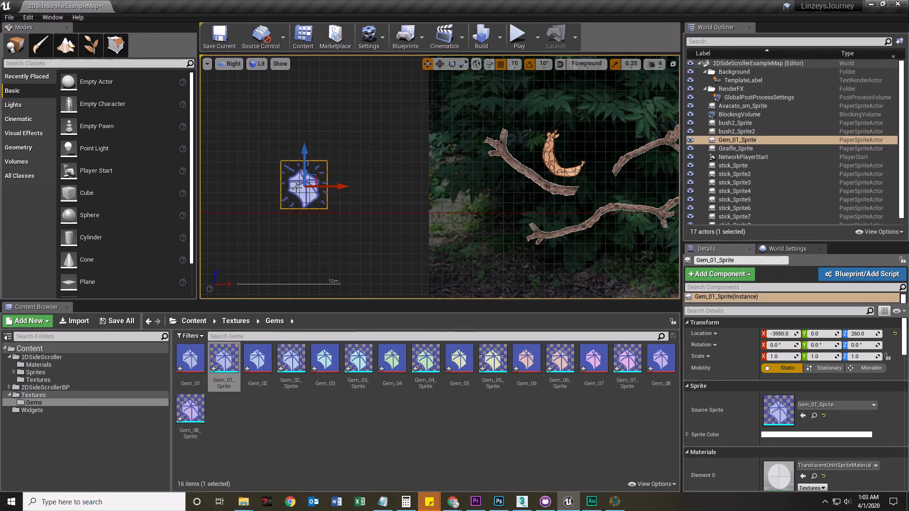
- Inspect Gem_01_Sprite's source region, collision and render geometry, and remove the placed sprite from the level
double_click(224, 361)
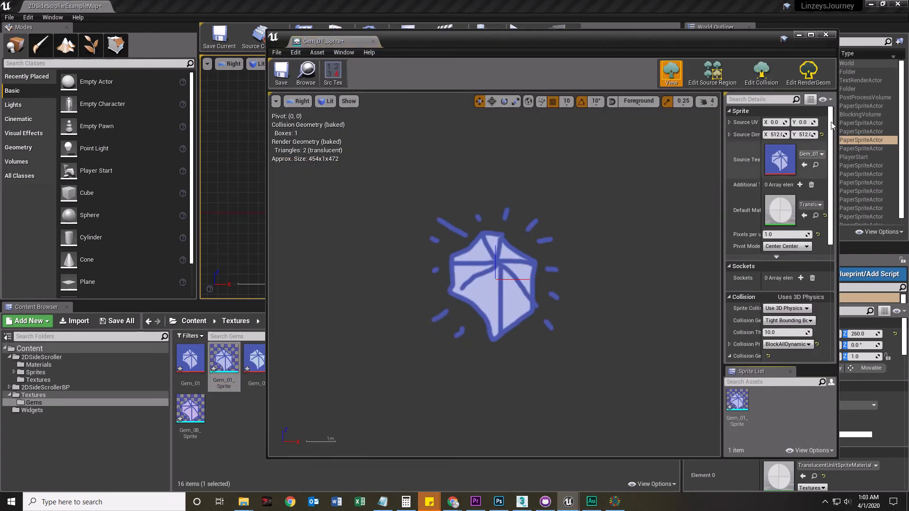
left_click(706, 80)
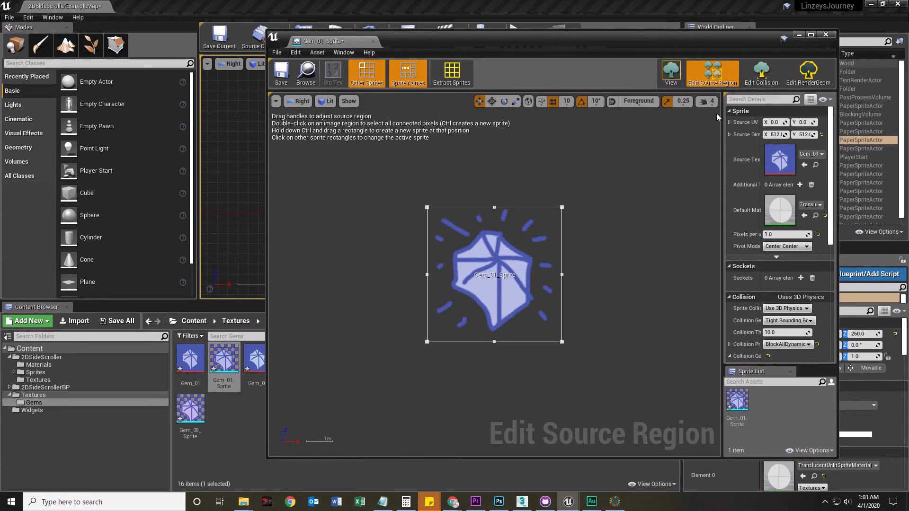
left_click(761, 73)
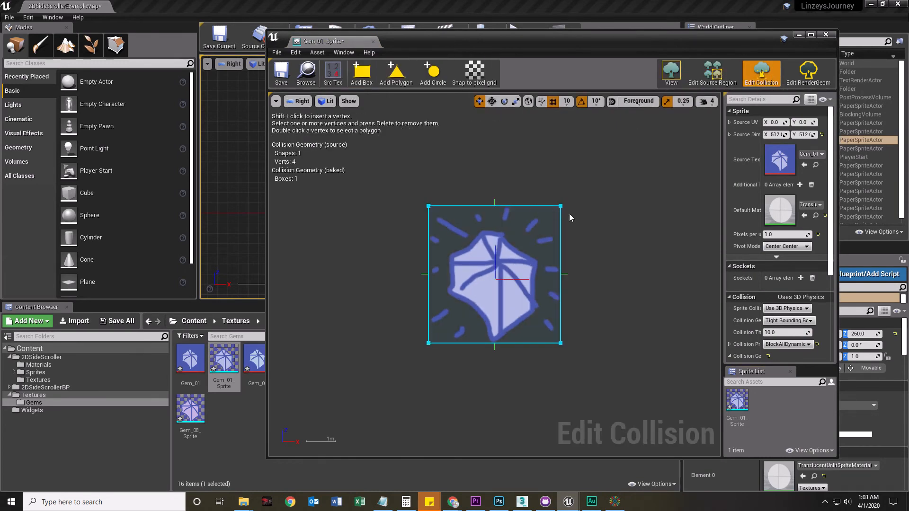
left_click(808, 74)
left_click(715, 80)
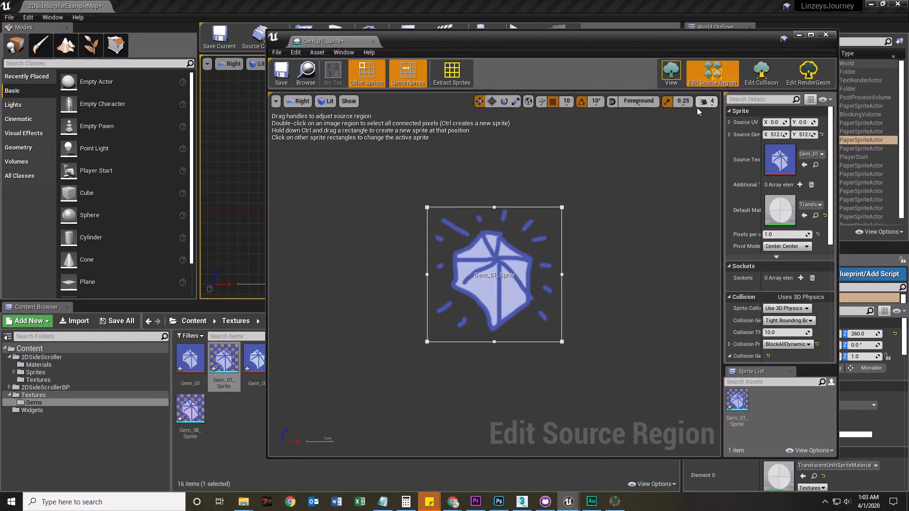
left_click(672, 74)
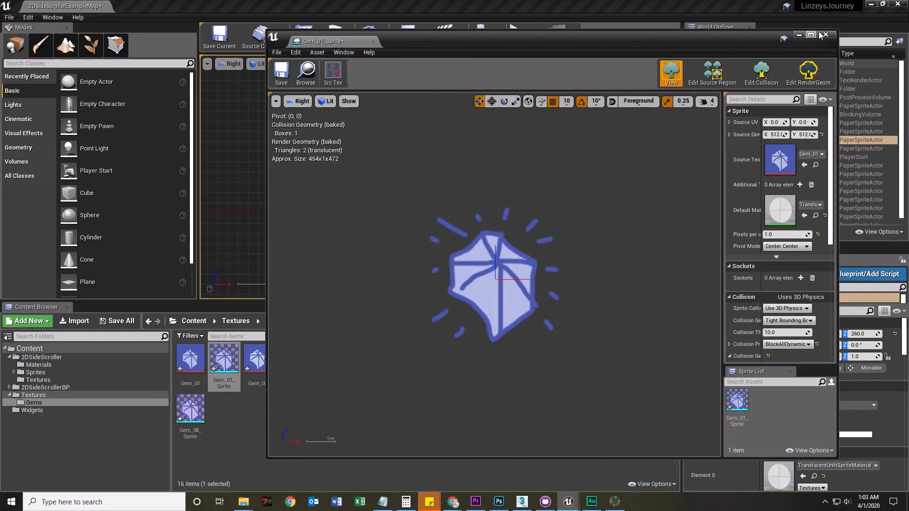
left_click(826, 34)
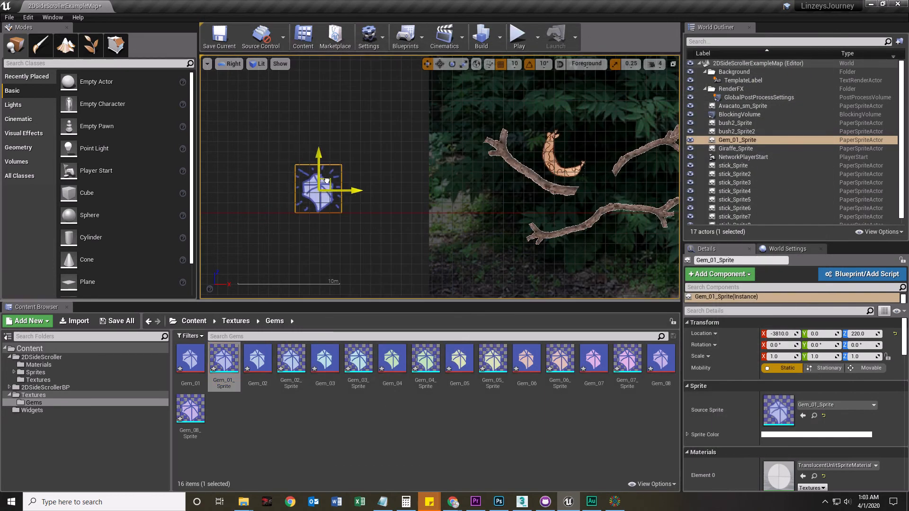
key("Delete")
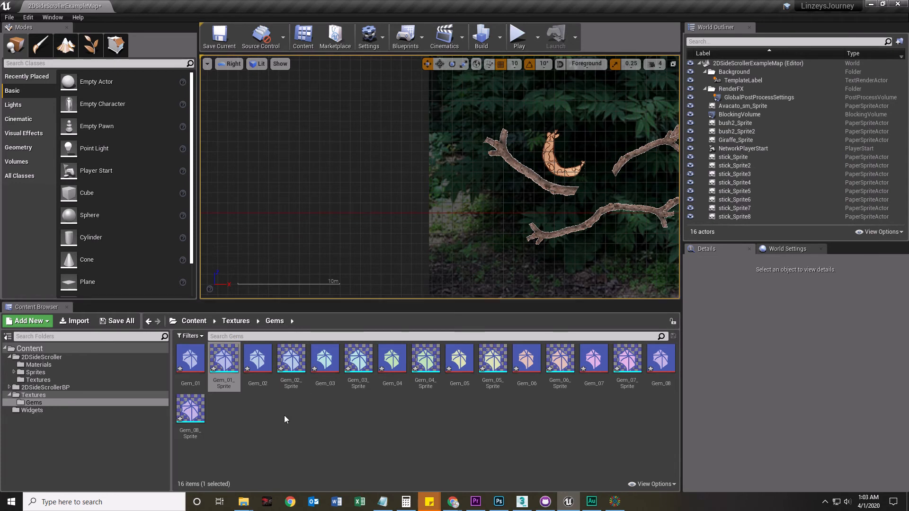
- Create a flipbook named Gem_FB from the eight gem sprites, Gem_01_Sprite through Gem_08_Sprite
left_click(291, 360, "ctrl")
left_click(355, 362, "ctrl")
left_click(425, 358, "ctrl")
left_click(492, 359, "ctrl")
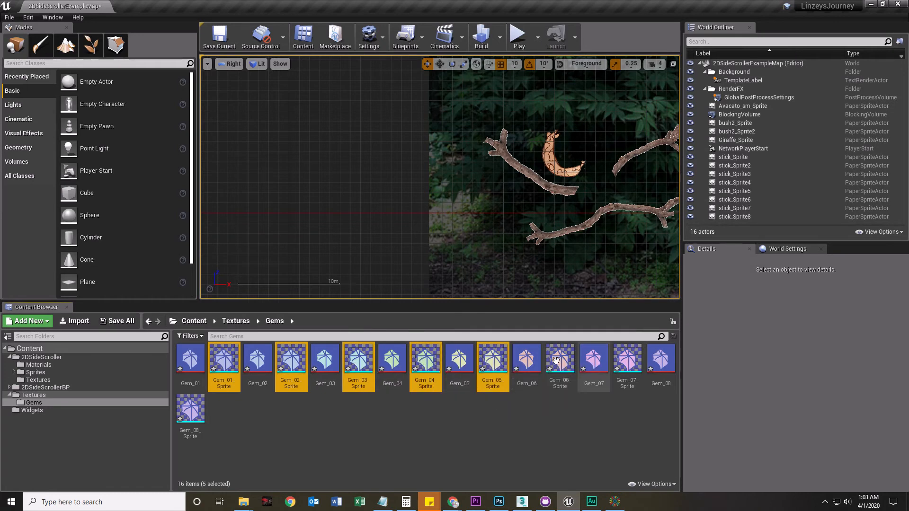
left_click(560, 359, "ctrl")
left_click(627, 359, "ctrl")
left_click(190, 409, "ctrl")
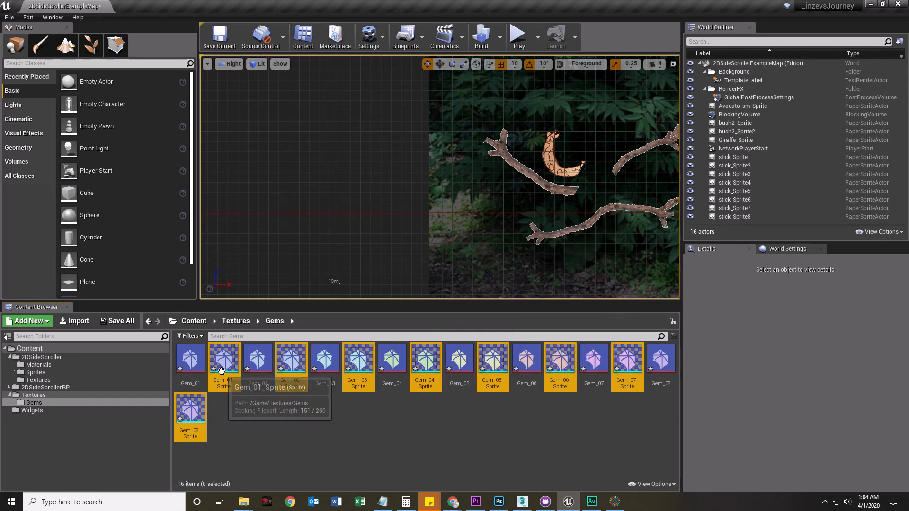
right_click(219, 375)
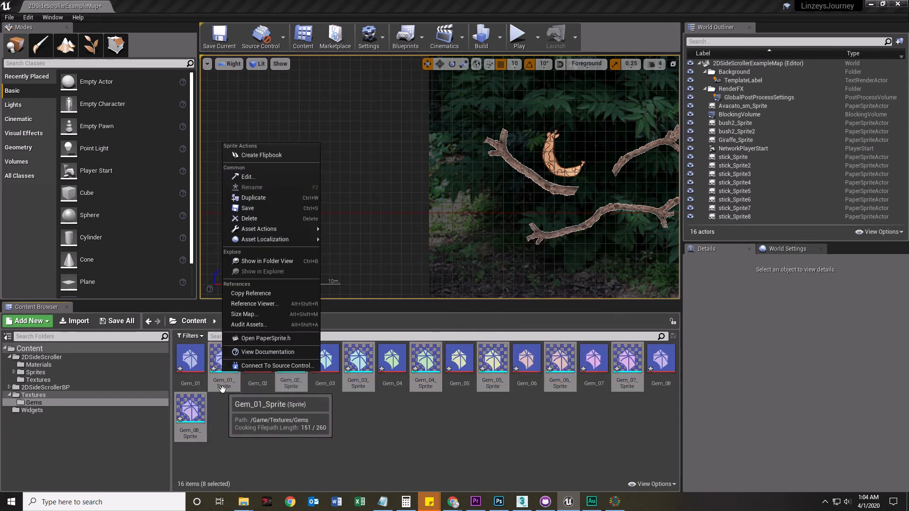
left_click(270, 156)
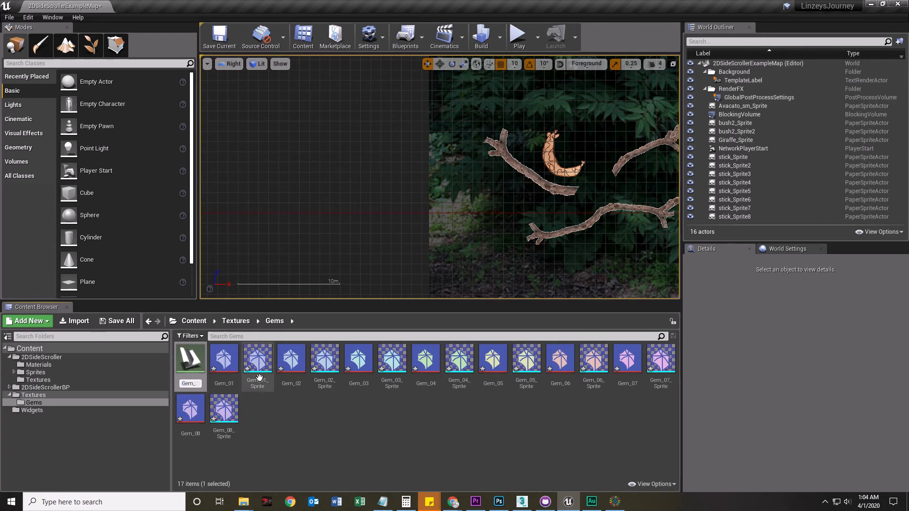
type("Gem_FB")
key("Return")
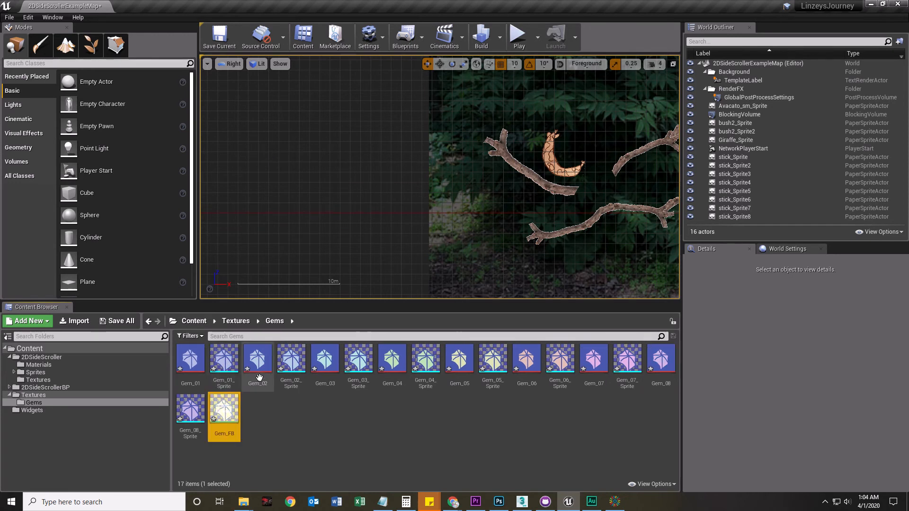
- Place the Gem_FB flipbook in the level beside the background to preview its animation, and delete it from the level
left_click_drag(218, 411, 303, 211)
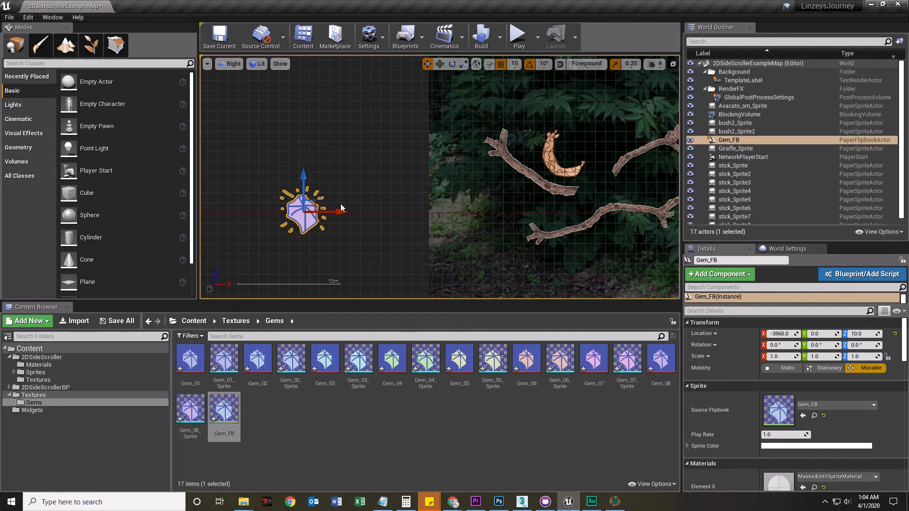
left_click(306, 289)
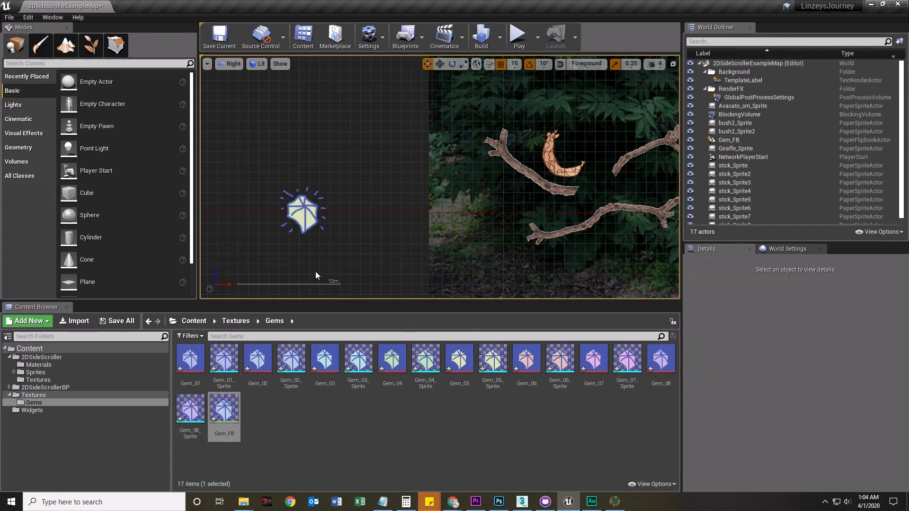
left_click(305, 216)
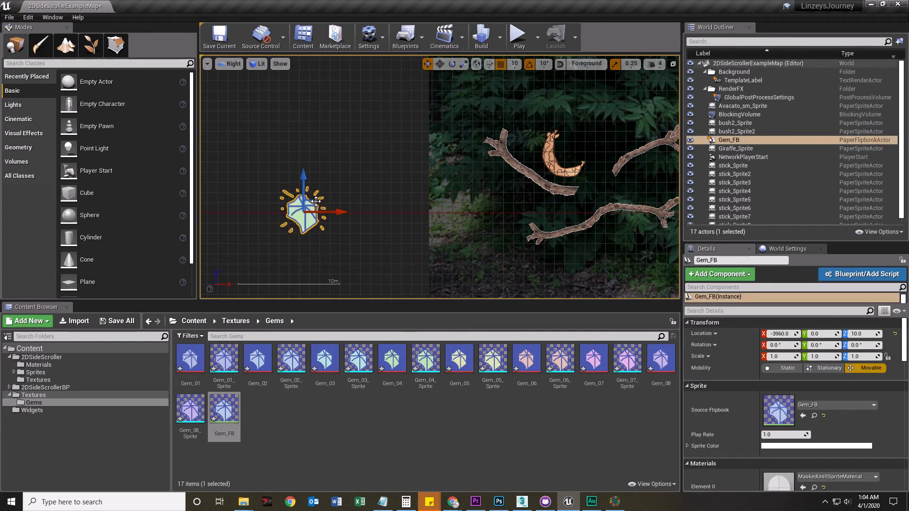
key("Delete")
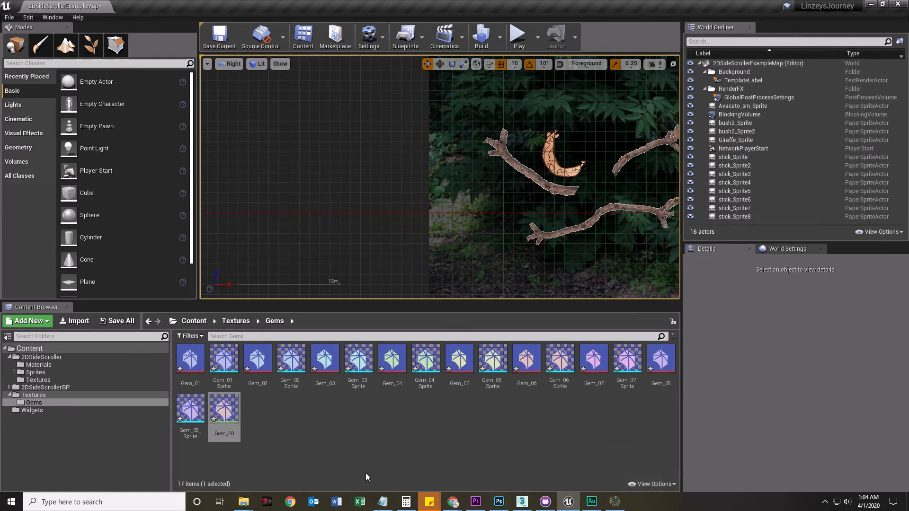
- Open the Score widget from the Widgets folder and set its image's brush to the Gem_01 texture
left_click(32, 410)
double_click(190, 365)
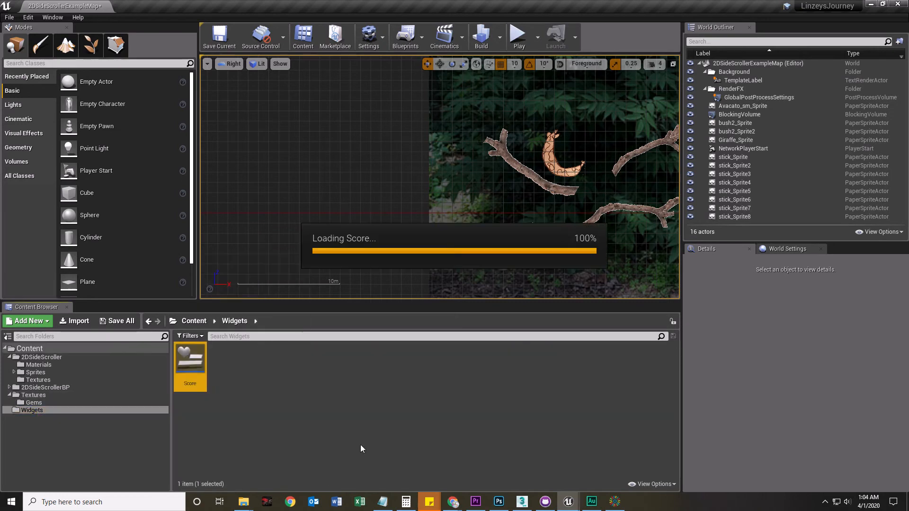
scroll(531, 304, "up", 8)
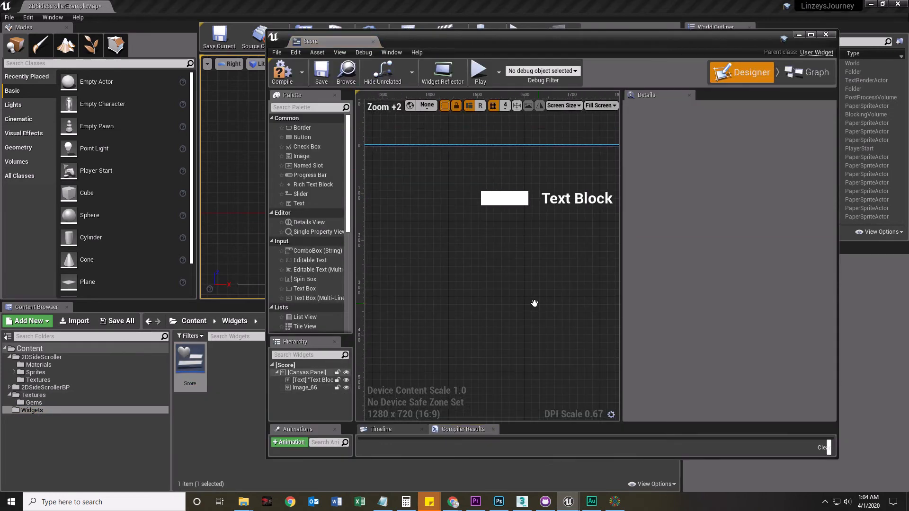
left_click(485, 236)
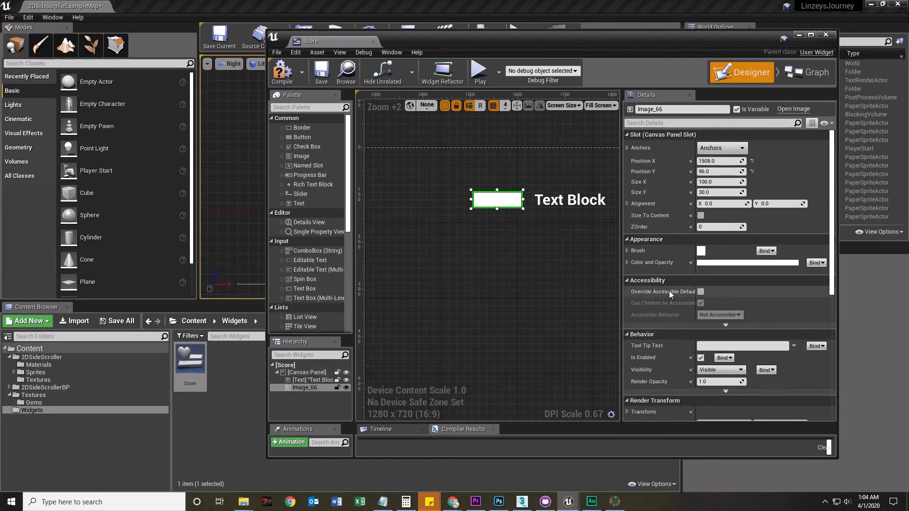
left_click(627, 251)
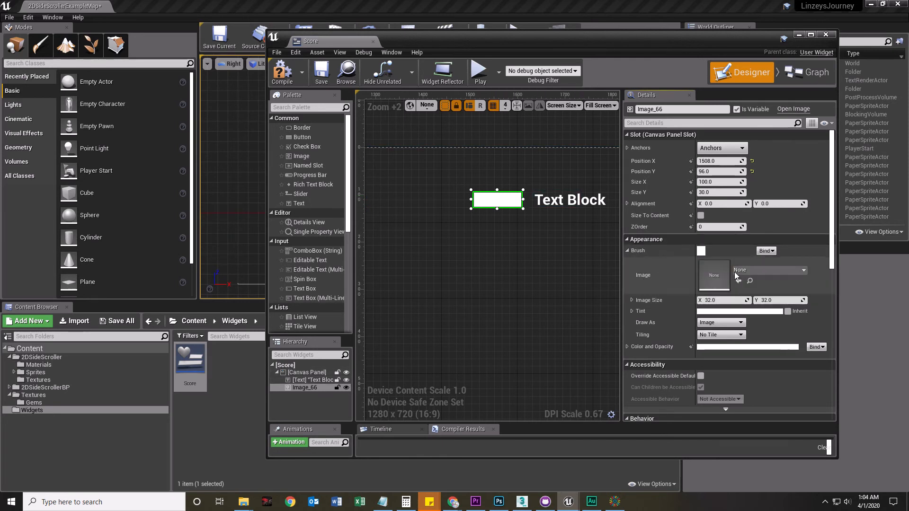
left_click(794, 271)
scroll(654, 441, "down", 5)
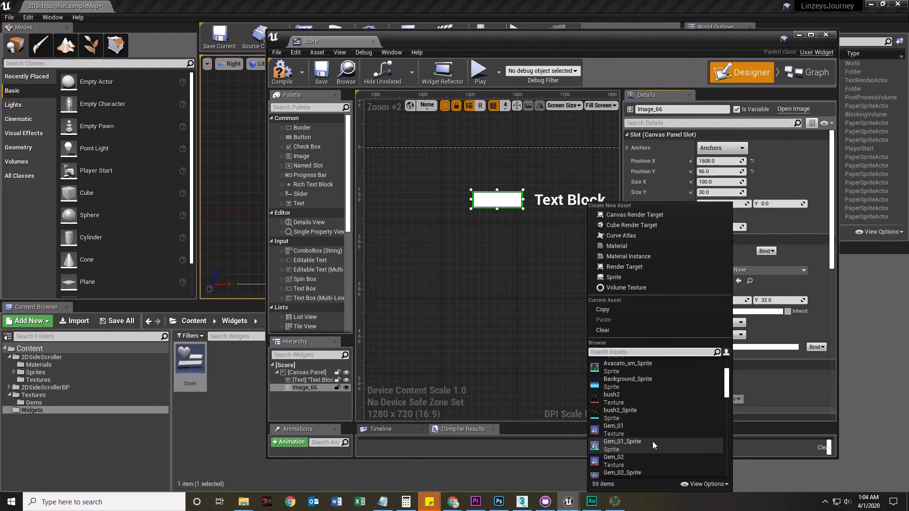
left_click(627, 428)
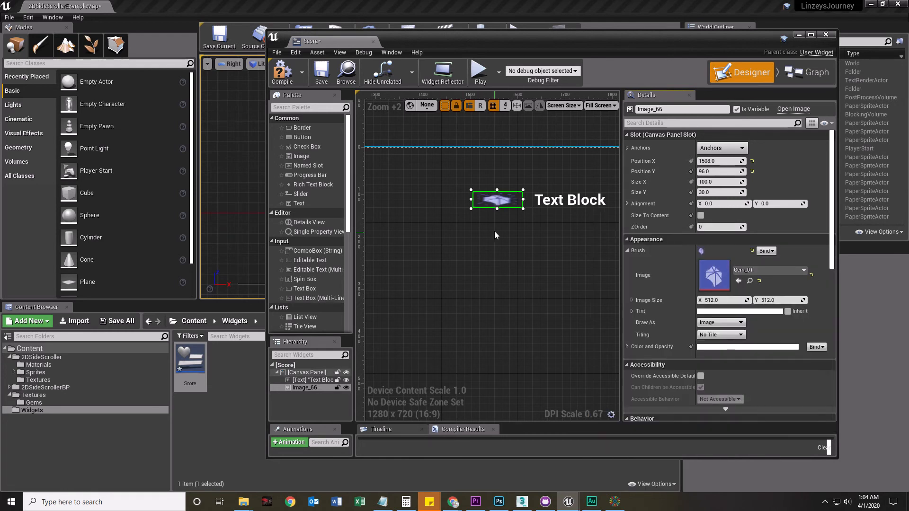
- Move and enlarge the gem image beside the text block to X 1524, Y 68, with a size of about 100 by 86
mouse_move(498, 208)
left_mouse_down()
mouse_move(498, 236)
mouse_move(511, 205)
left_mouse_up()
left_click(499, 309)
left_click(506, 213)
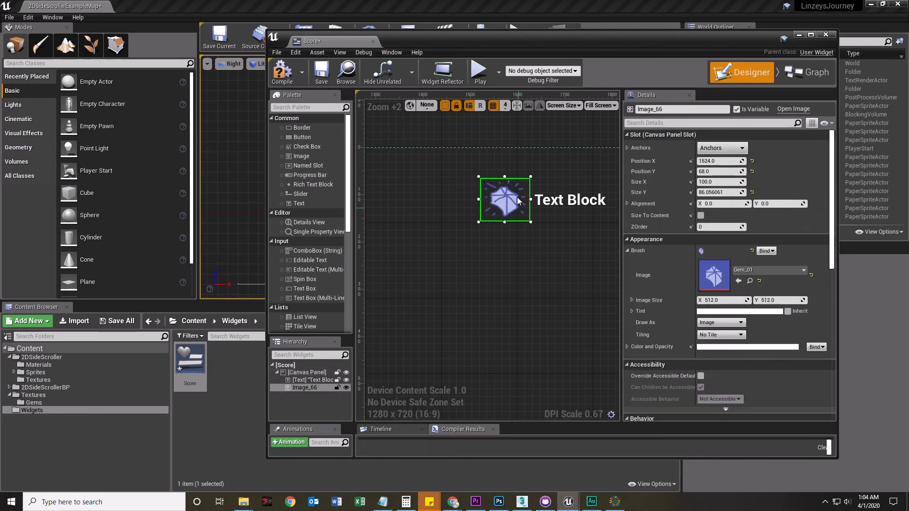
scroll(523, 211, "up", 4)
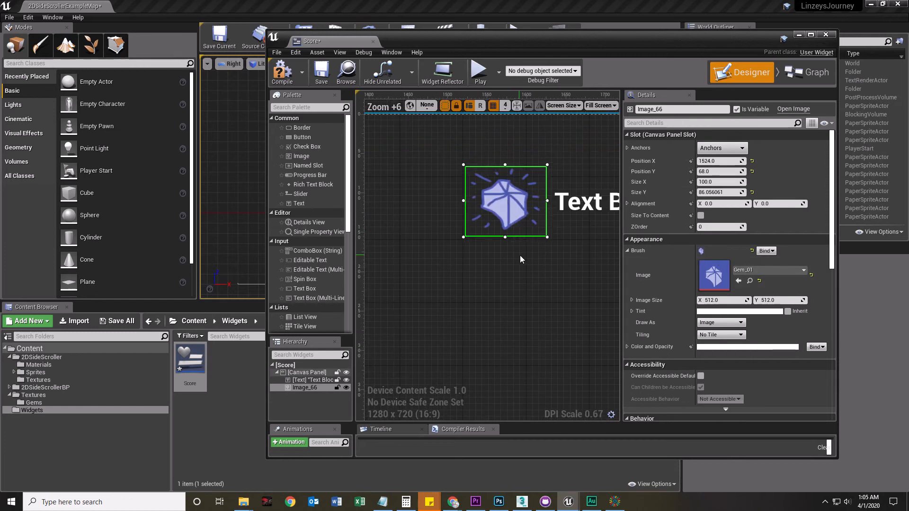
scroll(521, 261, "down", 5)
right_click_drag(550, 308, 494, 295)
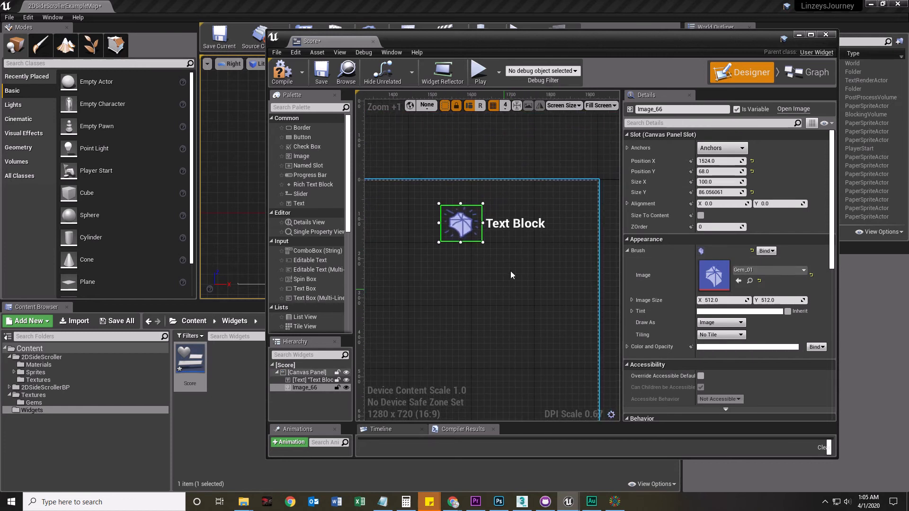
- Select the text block beside the gem, and compile and save the Score widget
left_click(527, 225)
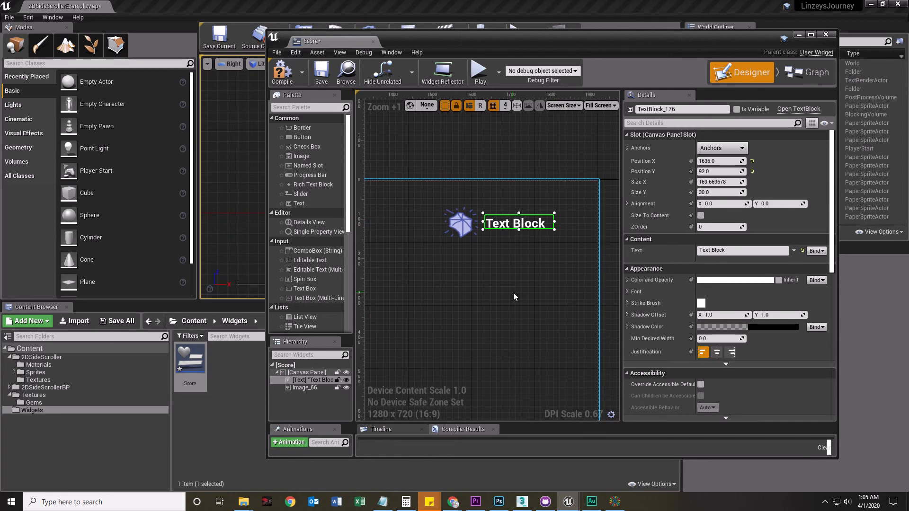
left_click(526, 282)
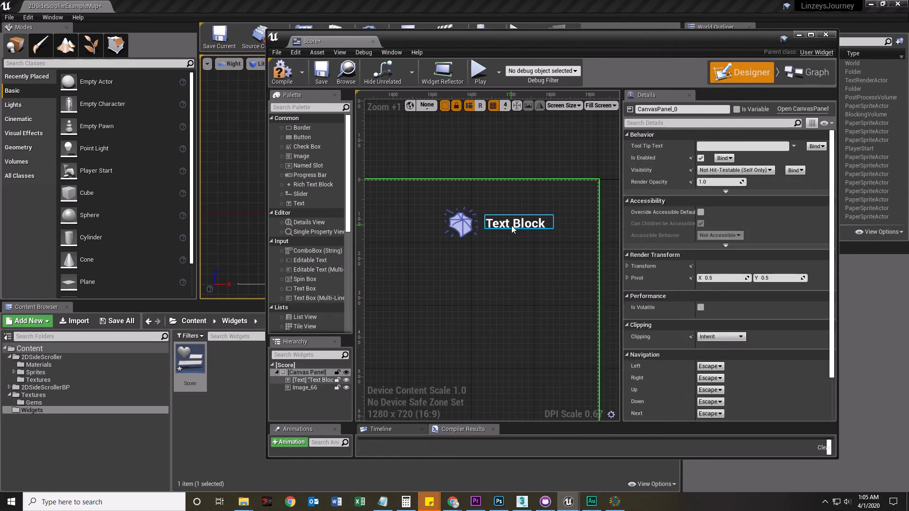
left_click(518, 228)
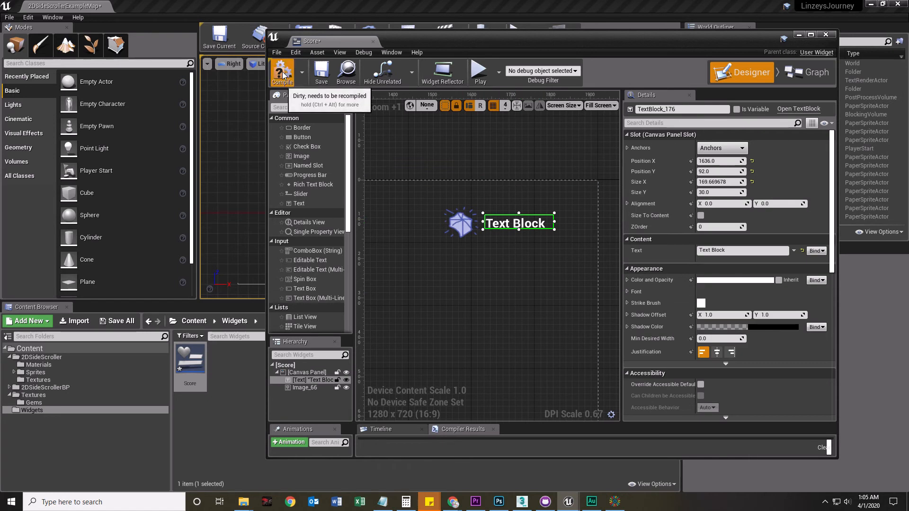
left_click(321, 72)
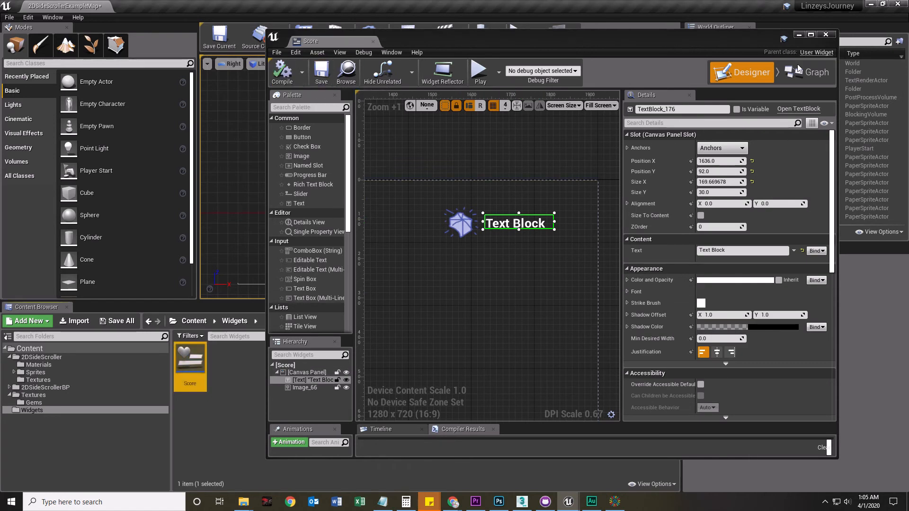
- Open the 2DSideScrollerCharacter blueprint from the 2DSideScrollerBP Blueprints folder and view its event graph
left_click_drag(655, 37, 738, 18)
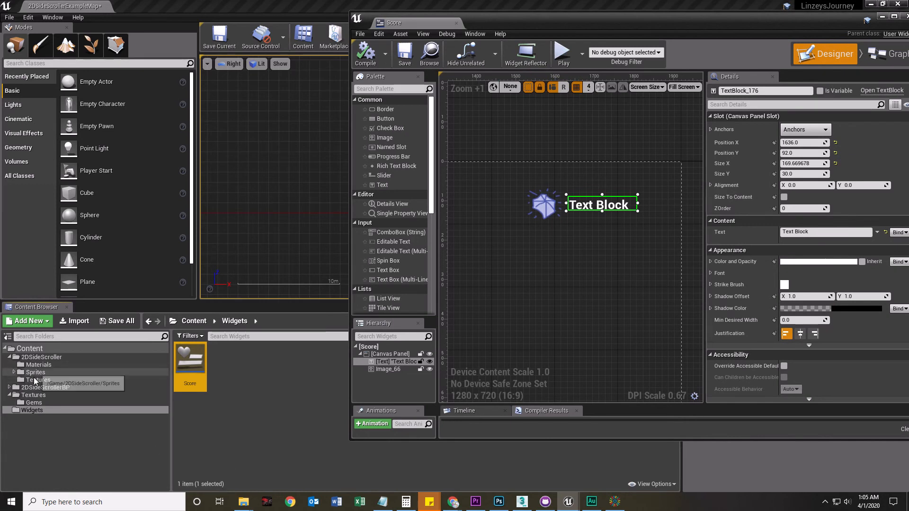
left_click(35, 389)
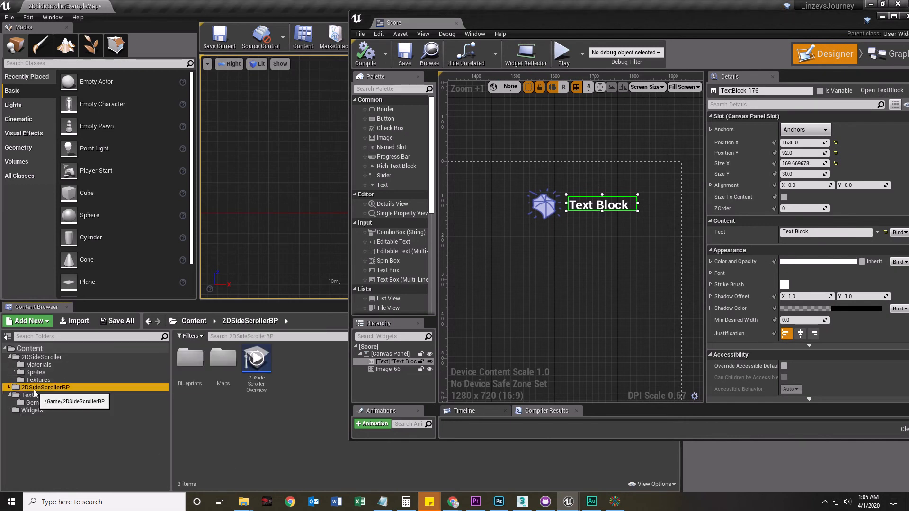
left_click(188, 362)
double_click(189, 363)
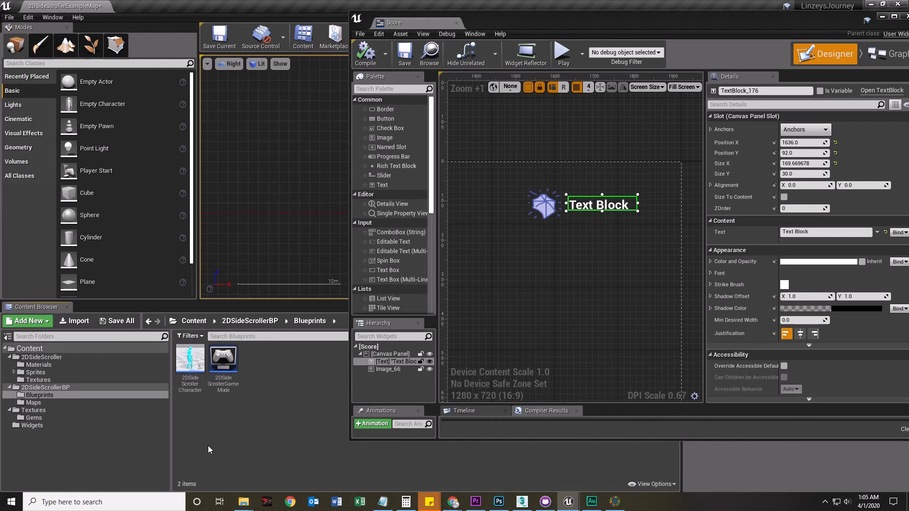
double_click(189, 361)
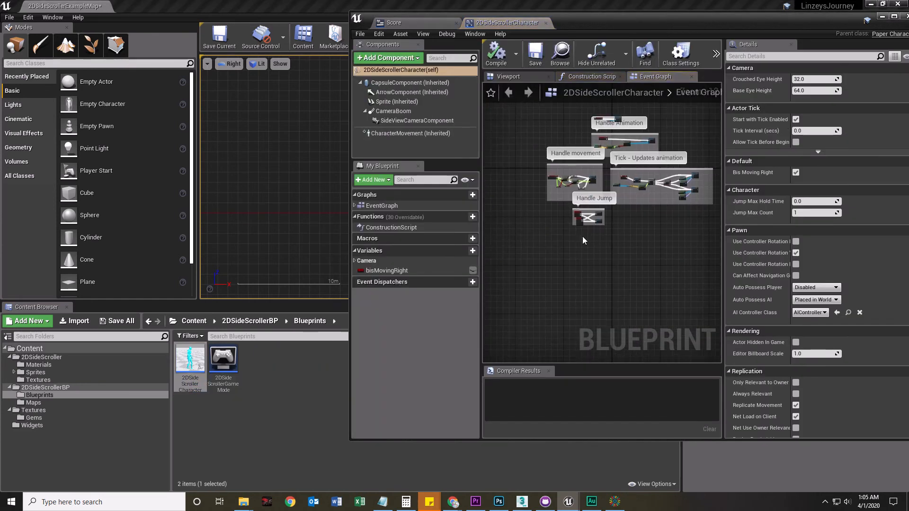
right_click_drag(579, 271, 560, 269)
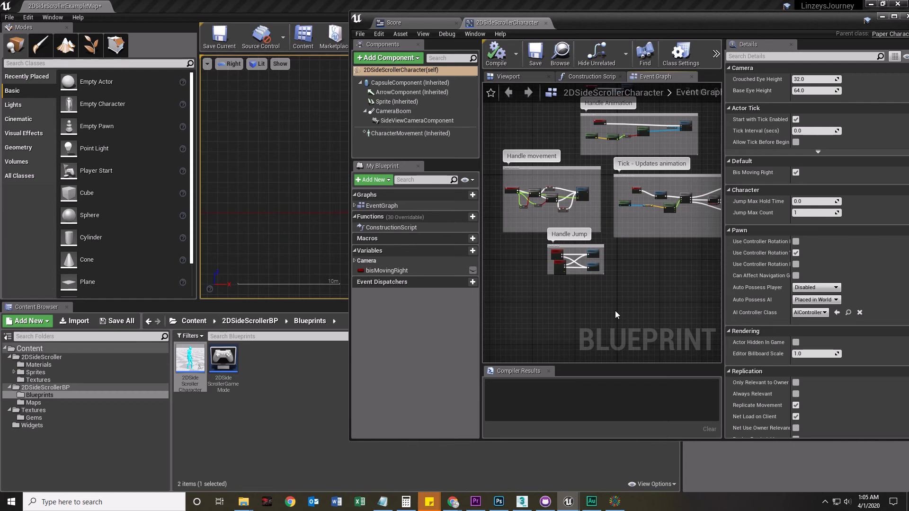
scroll(573, 310, "down", 1)
scroll(573, 308, "up", 1)
right_click_drag(573, 309, 552, 281)
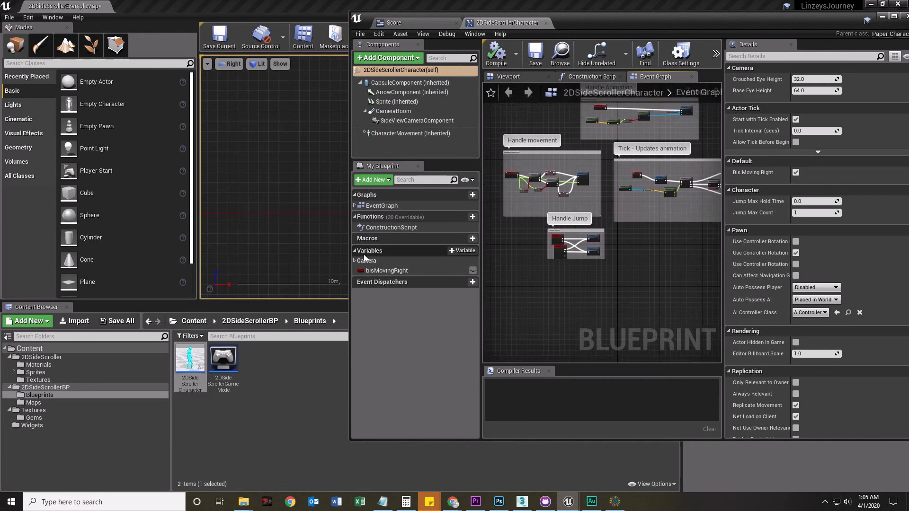
- Add an Integer variable named Score to the character blueprint, and compile and save the blueprint
left_click(472, 251)
type("Score")
key("Return")
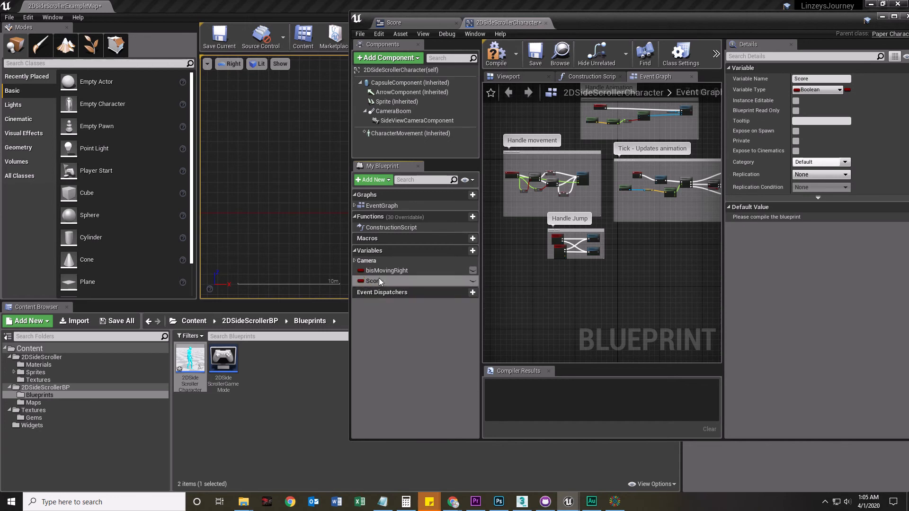
left_click(361, 282)
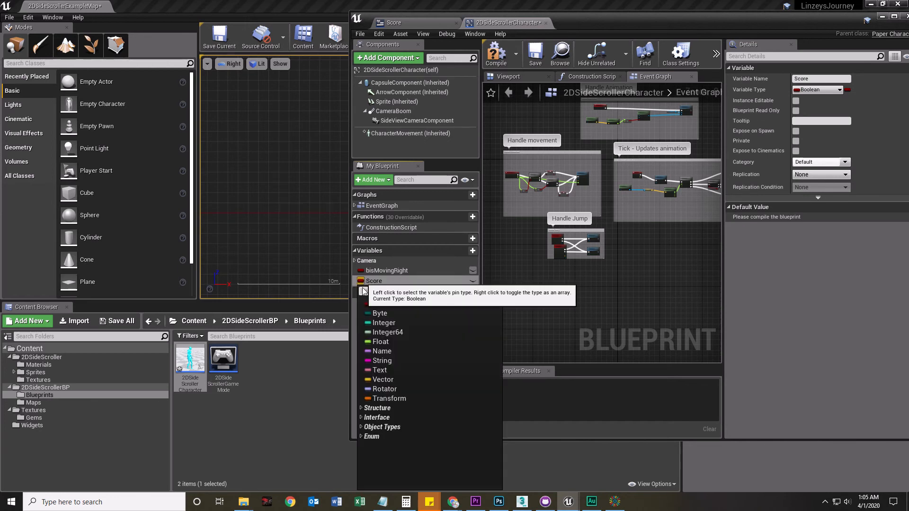
left_click(383, 322)
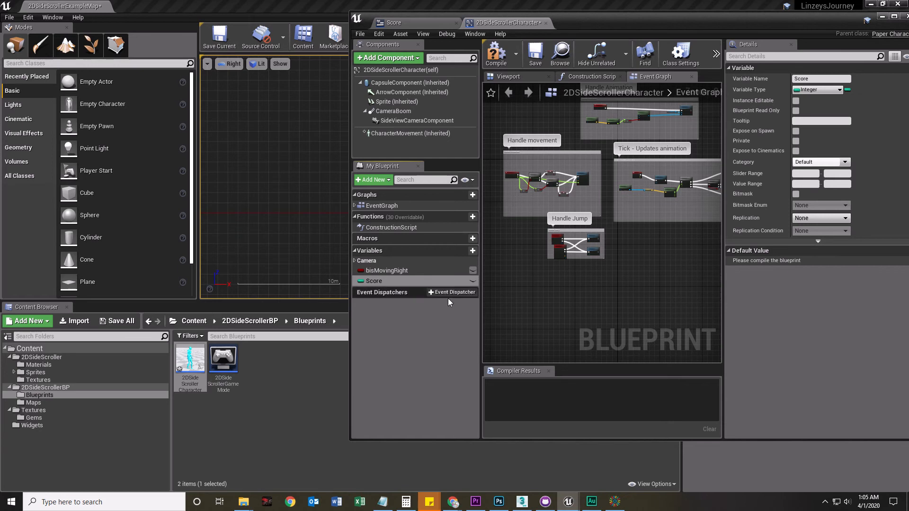
left_click(496, 53)
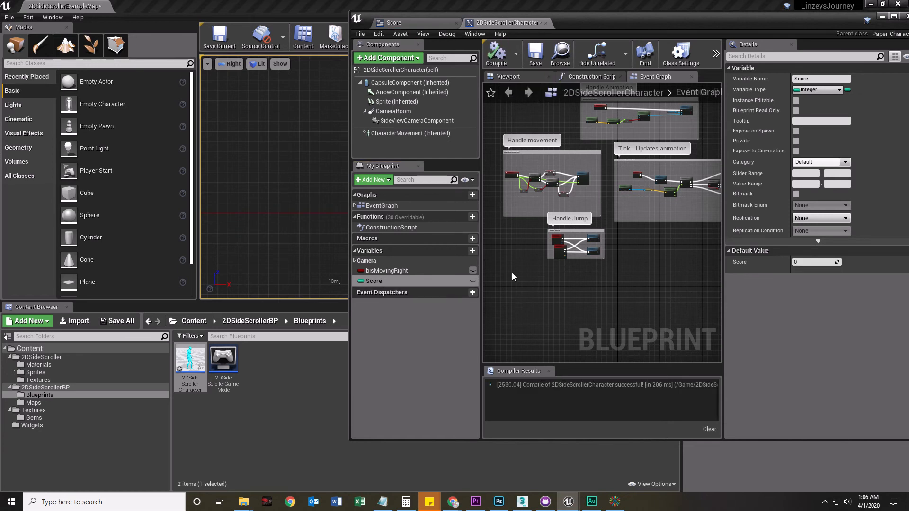
left_click(536, 53)
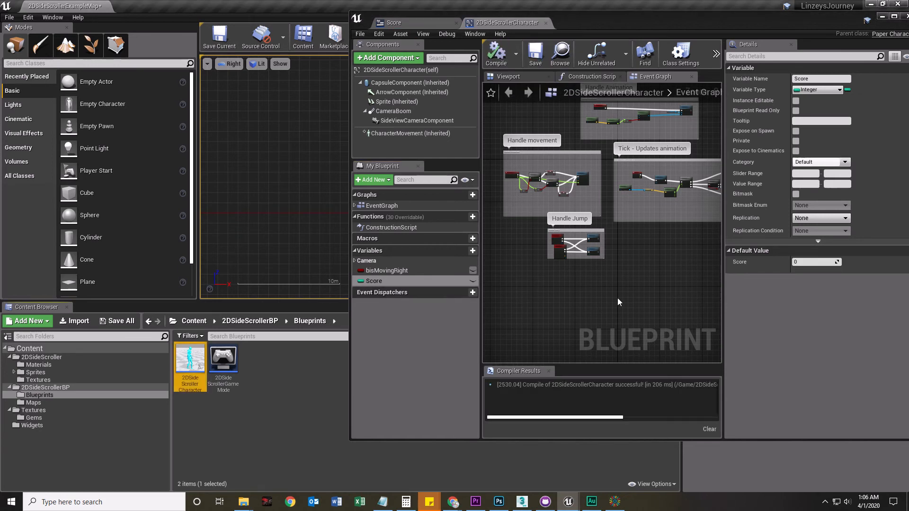
- Return to the Score widget's designer and examine the binding option for the text block's Text property
left_click_drag(773, 19, 678, 25)
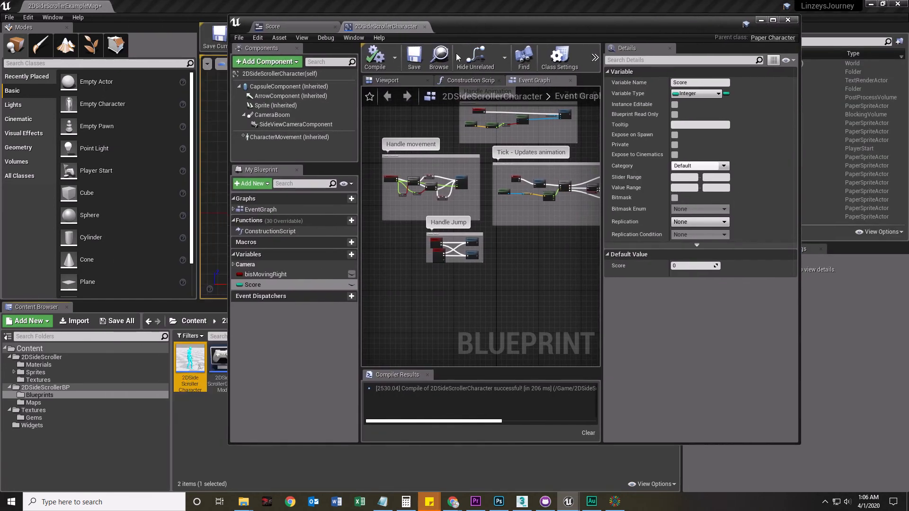
left_click(279, 26)
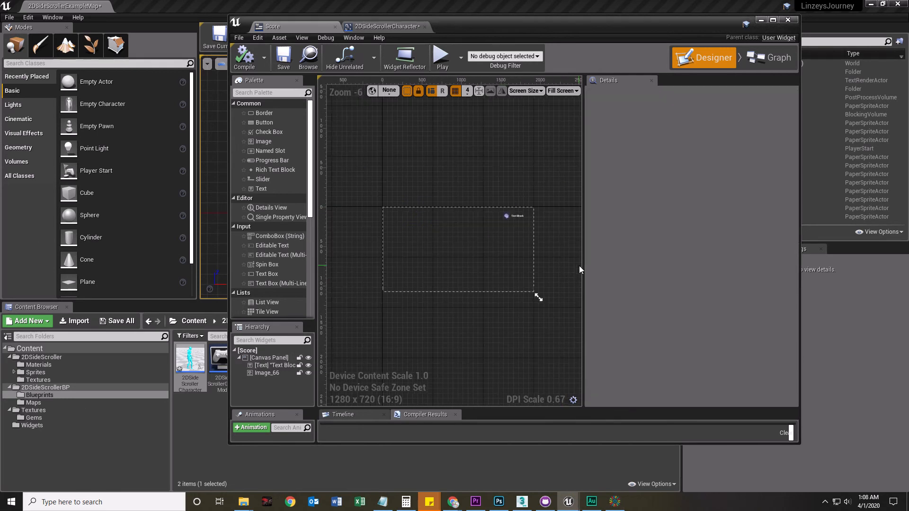
left_click_drag(584, 265, 646, 265)
scroll(568, 235, "up", 4)
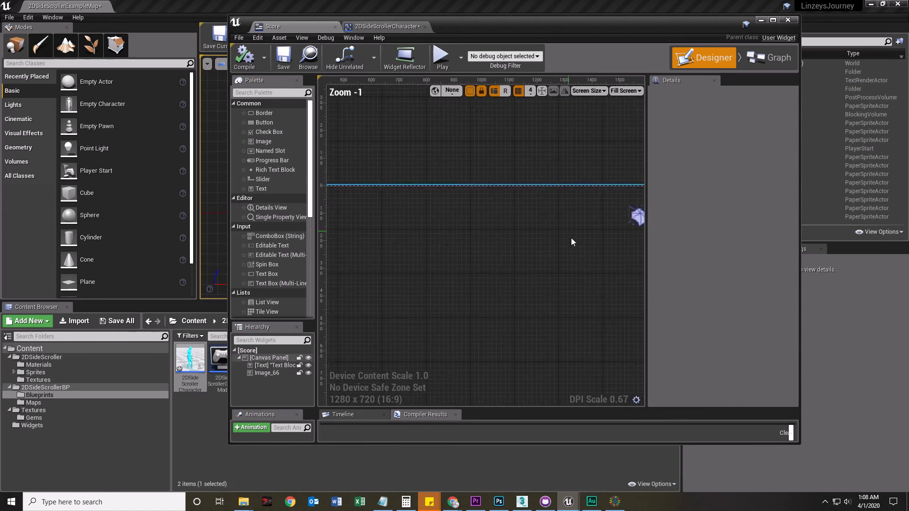
scroll(568, 235, "up", 1)
right_click_drag(567, 235, 397, 253)
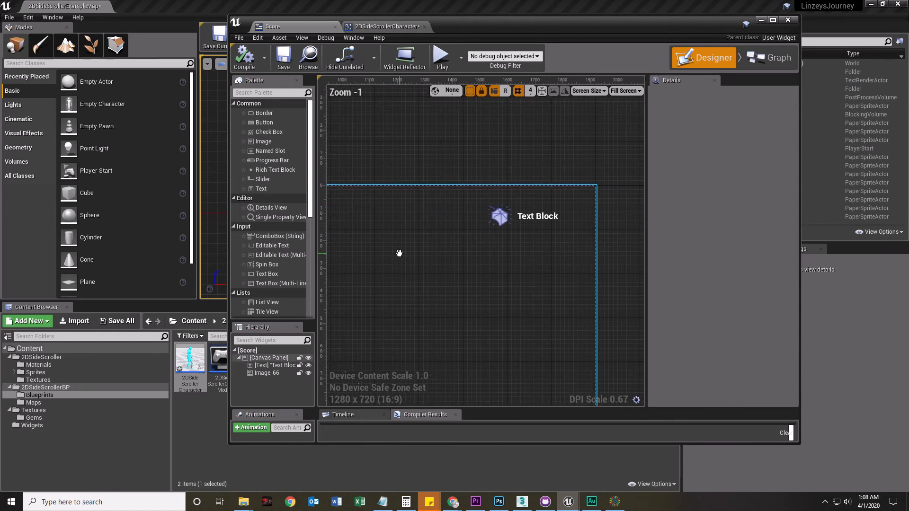
left_click(524, 219)
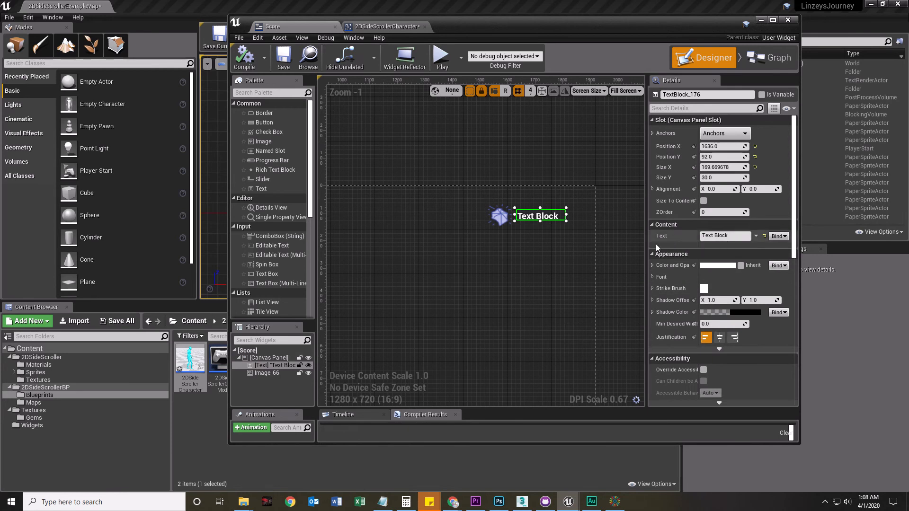
left_click_drag(647, 251, 614, 251)
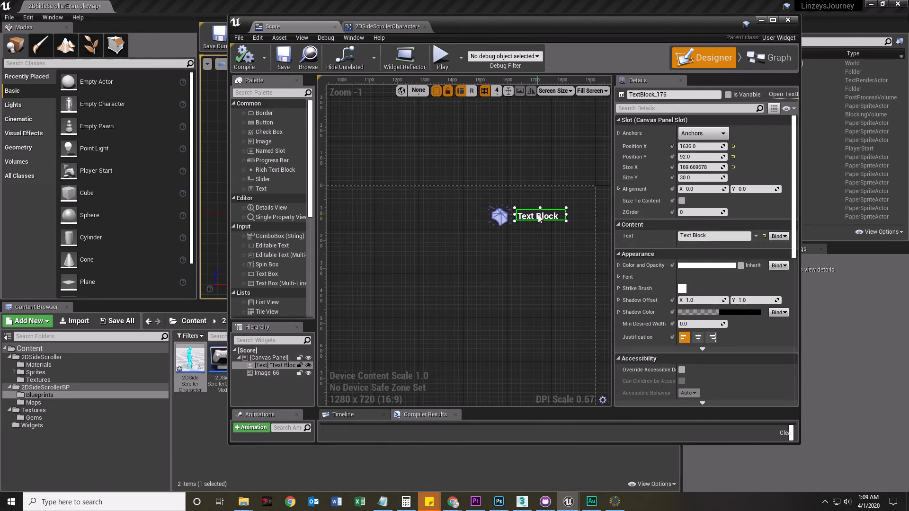
left_click(783, 237)
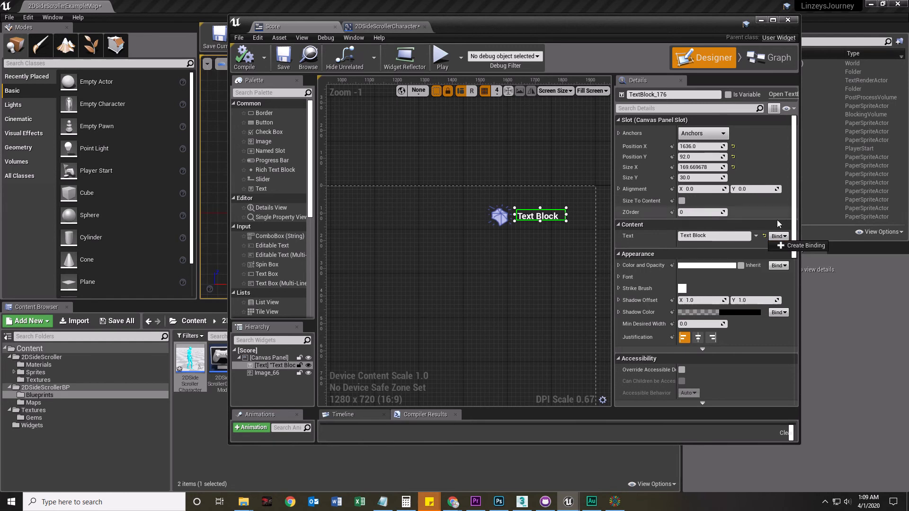
left_click(587, 245)
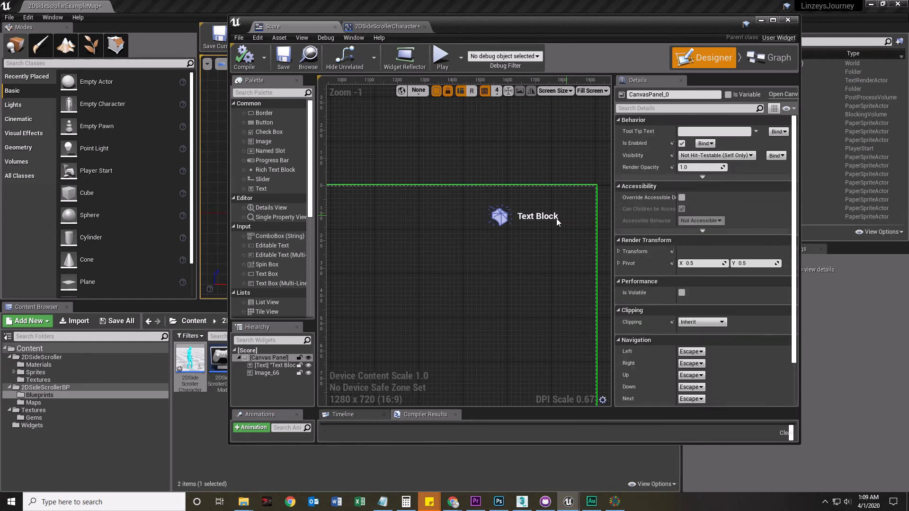
- Add a Cast To 2DSideScrollerCharacter node beside Event Pre Construct in the Score widget's event graph
left_click(777, 59)
scroll(616, 218, "down", 2)
scroll(480, 224, "up", 4)
right_click_drag(463, 255, 500, 259)
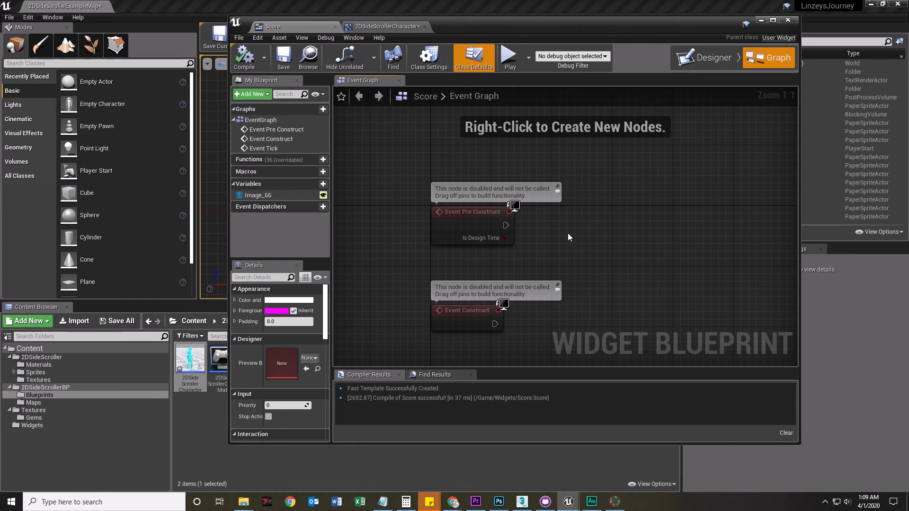
right_click(581, 228)
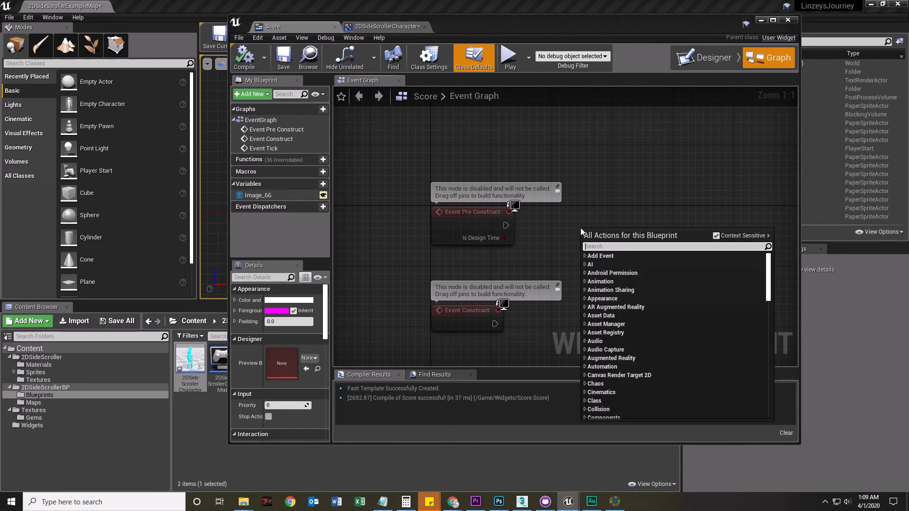
type("cast")
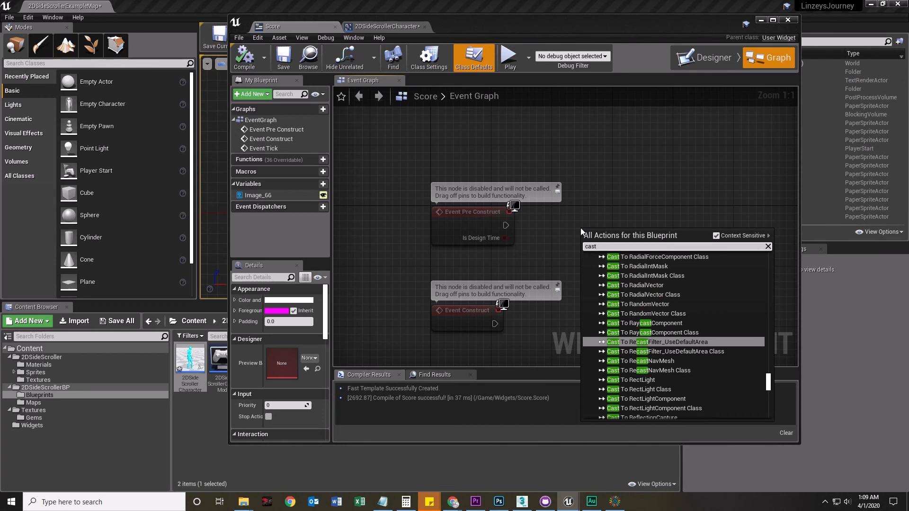
type("to")
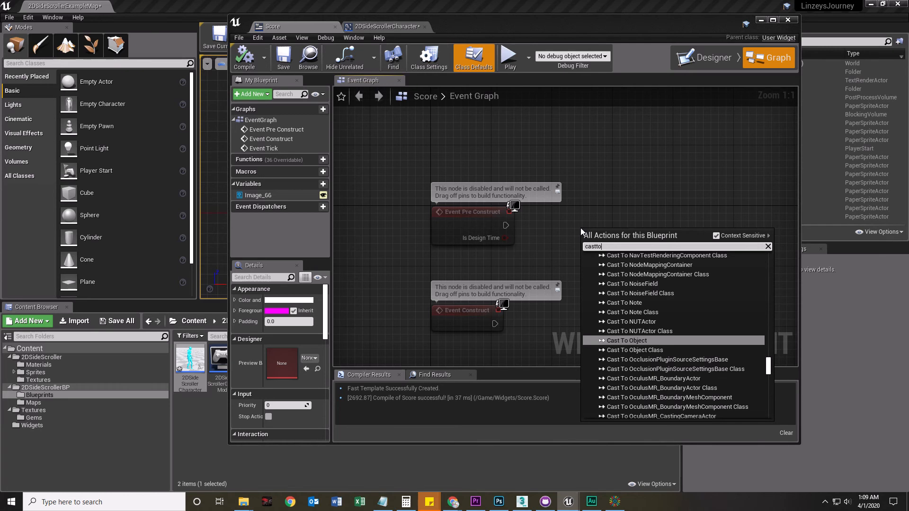
type("2D")
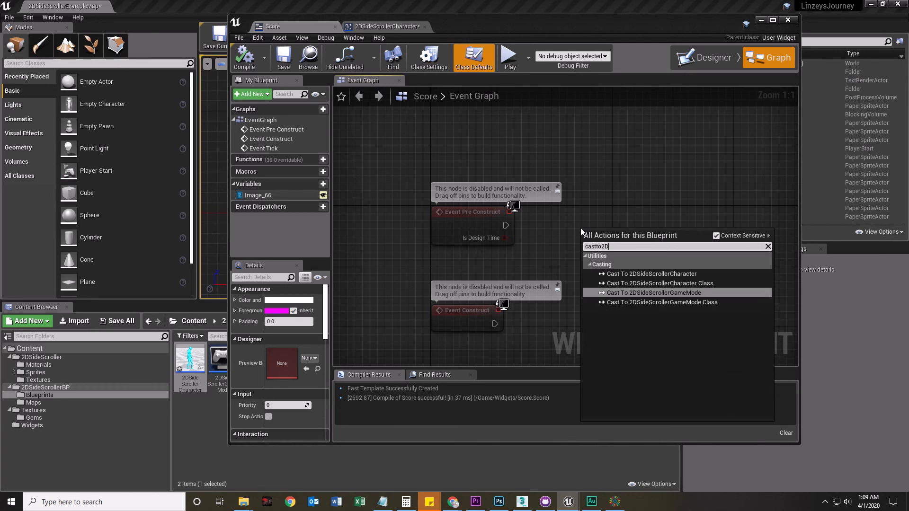
left_click(657, 274)
left_click_drag(651, 237, 660, 207)
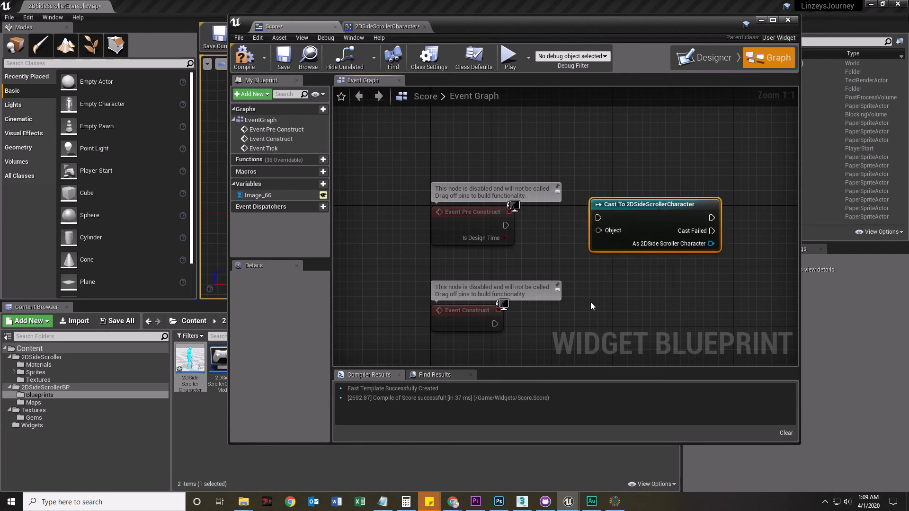
- Feed the cast node's Object input from a new Get Player Pawn node placed just below it
right_click_drag(662, 301, 647, 240)
left_click_drag(569, 198, 569, 257)
type("getplayer")
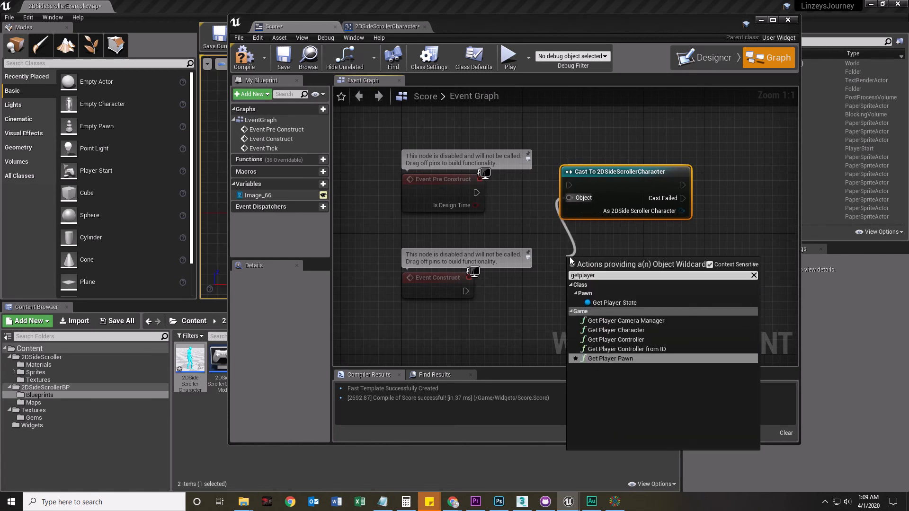
key("Return")
left_click_drag(589, 263, 626, 234)
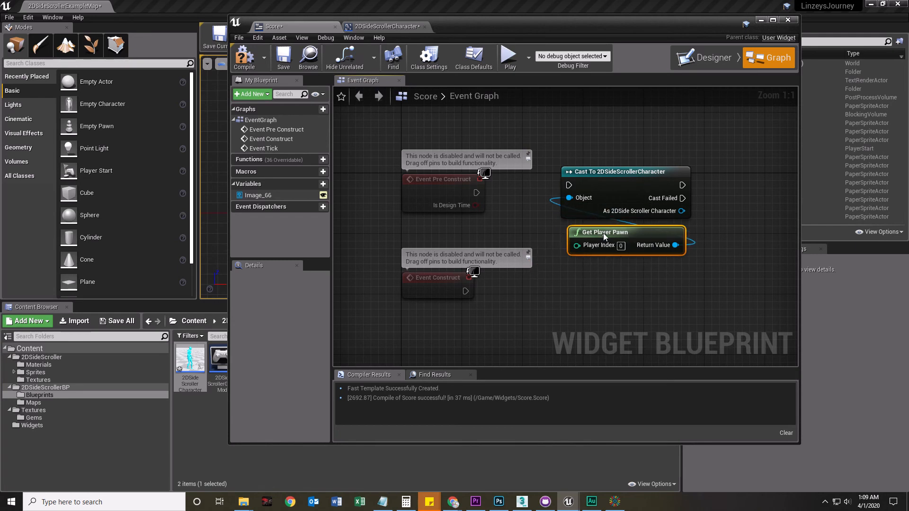
- Promote the cast's As 2DSide Scroller Character output to a variable named MyCharacter
right_click_drag(625, 290, 568, 302)
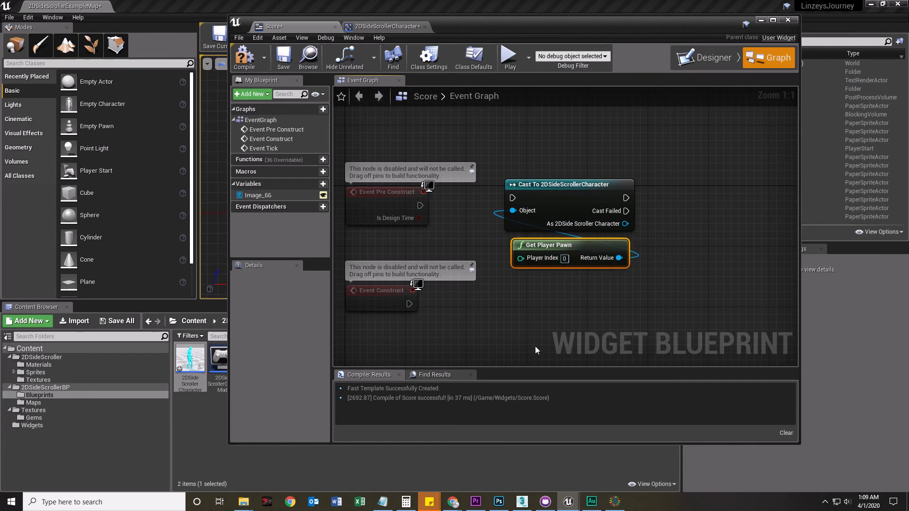
right_click_drag(584, 315, 610, 315)
left_click_drag(598, 248, 687, 191)
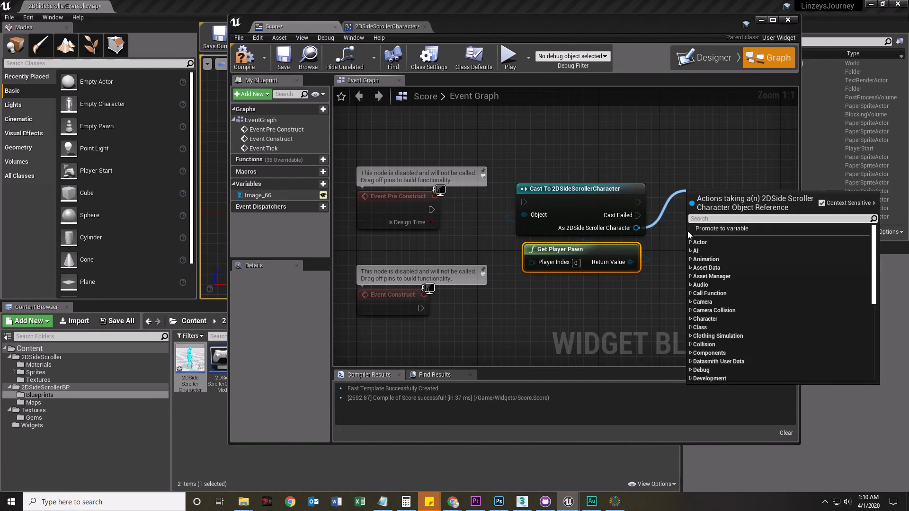
left_click(722, 229)
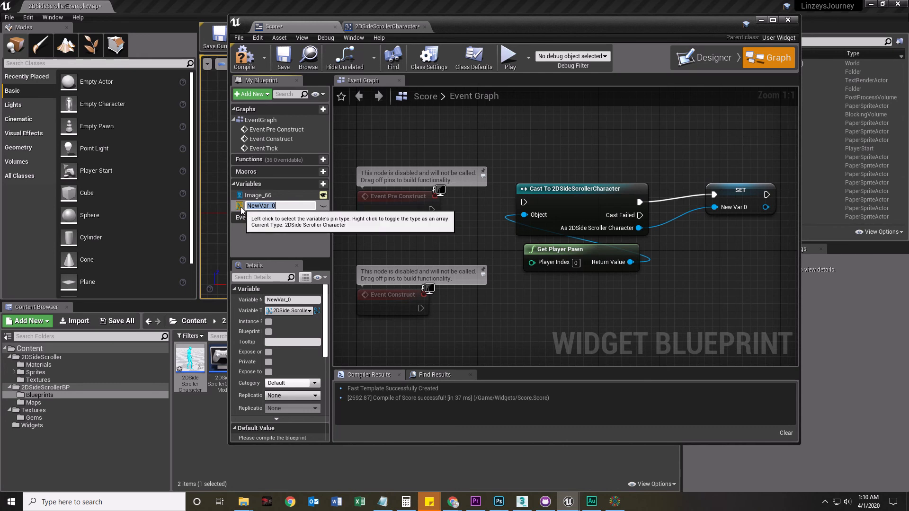
type("My")
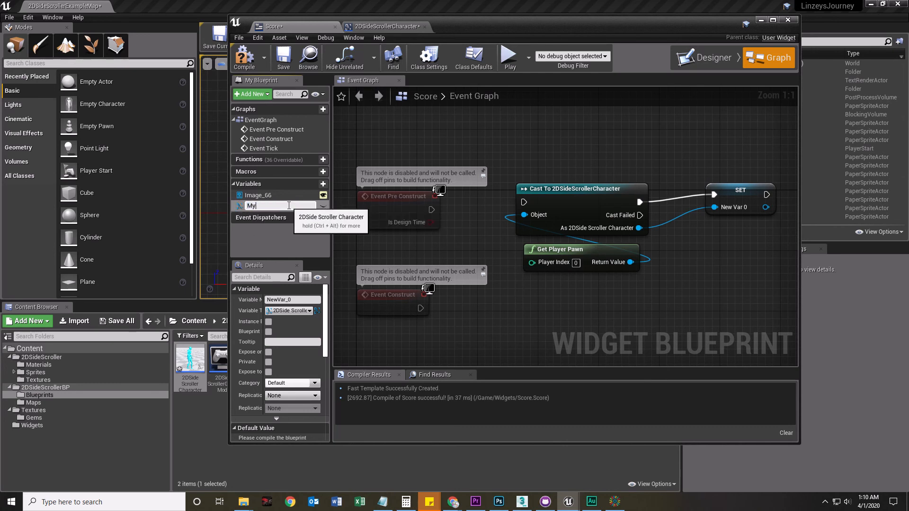
type("Character")
key("Return")
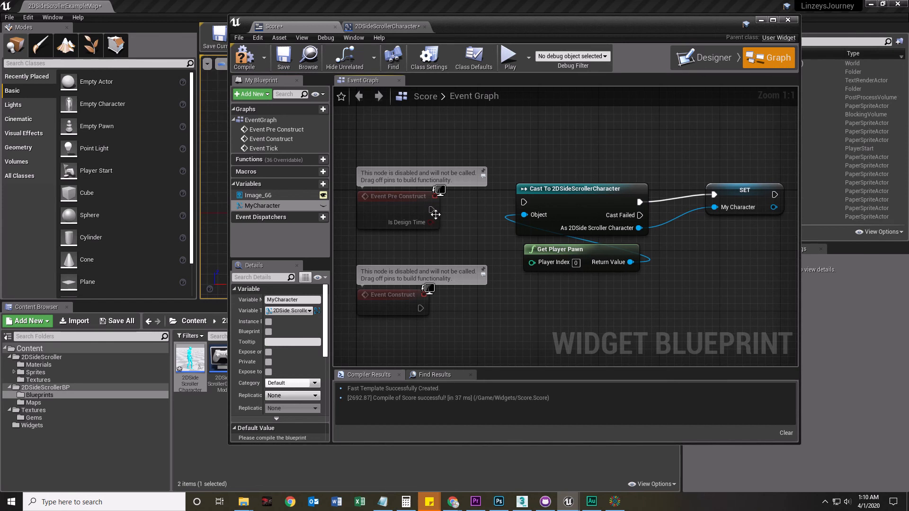
- Connect Event Pre Construct's execution output to the cast node, and compile and save the Score widget
left_click_drag(431, 210, 524, 203)
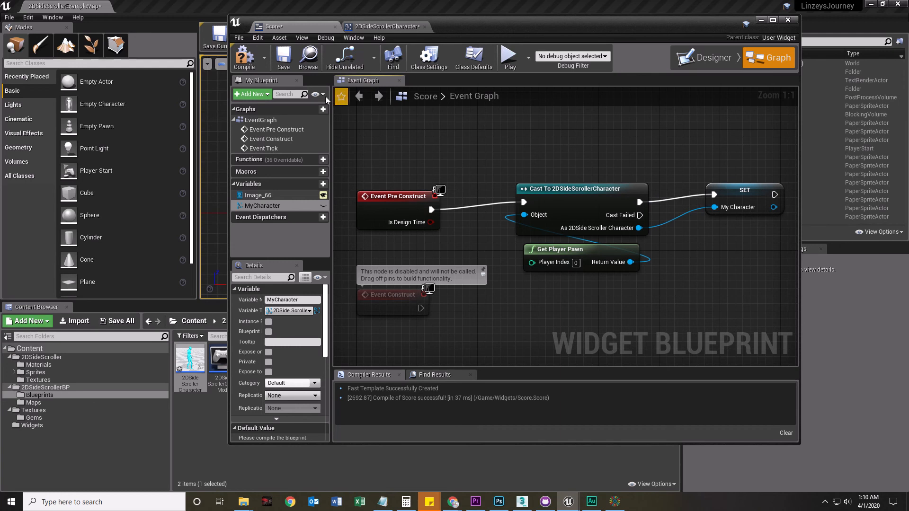
left_click(245, 57)
left_click(279, 65)
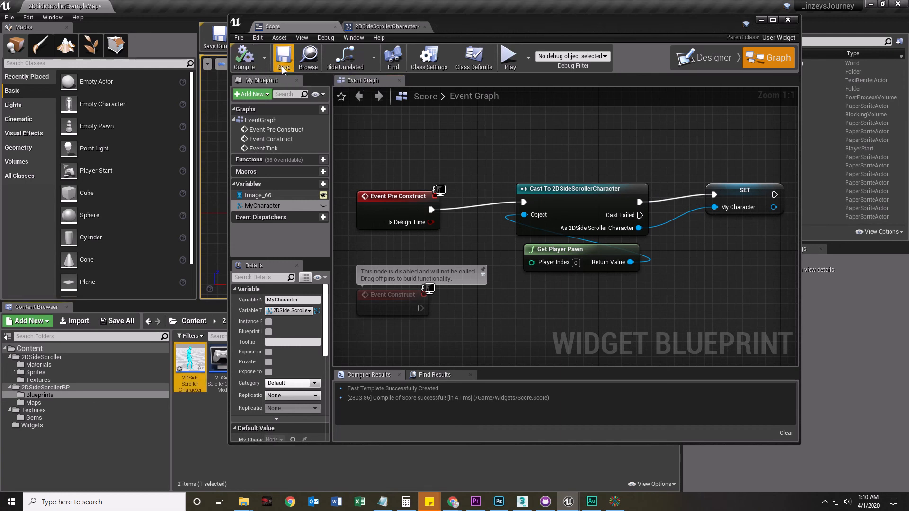
- Bind the Text property of the text block beside the gem to MyCharacter's Score in the designer
left_click(701, 61)
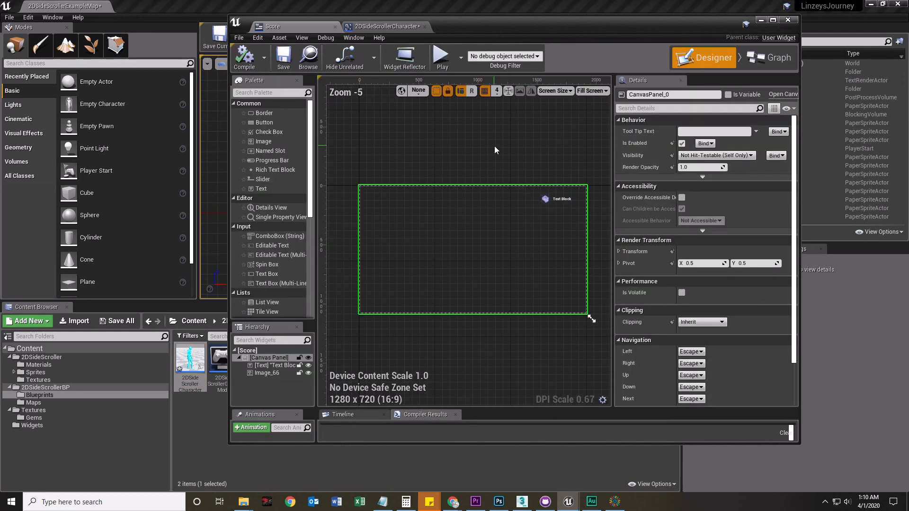
right_click_drag(497, 146, 485, 149)
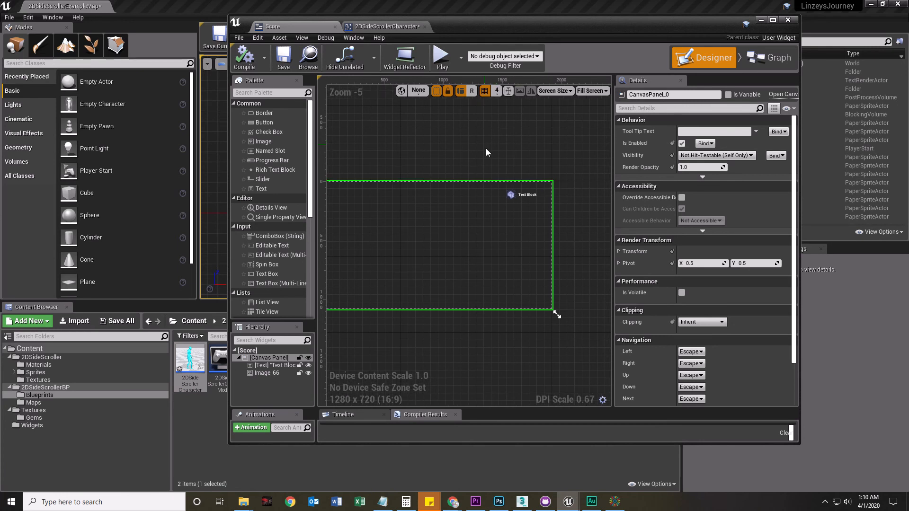
left_click(522, 194)
scroll(524, 199, "up", 6)
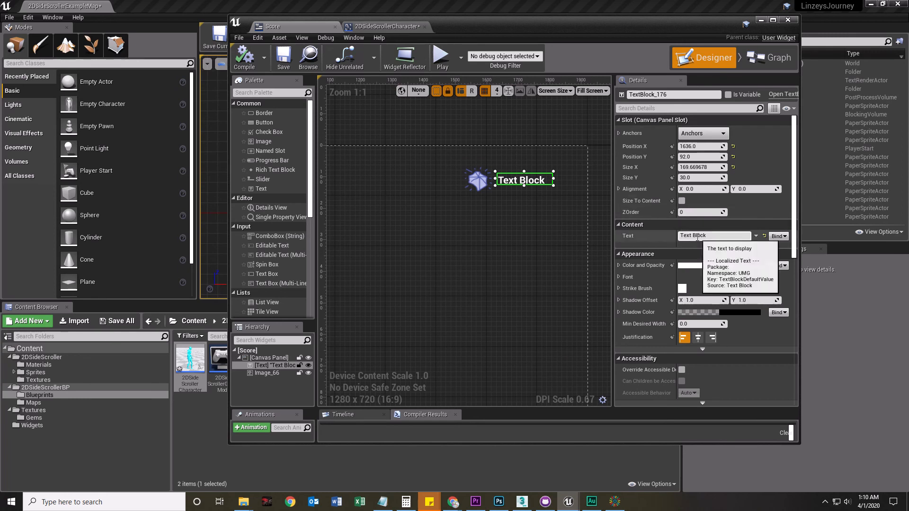
left_click(781, 236)
mouse_move(798, 269)
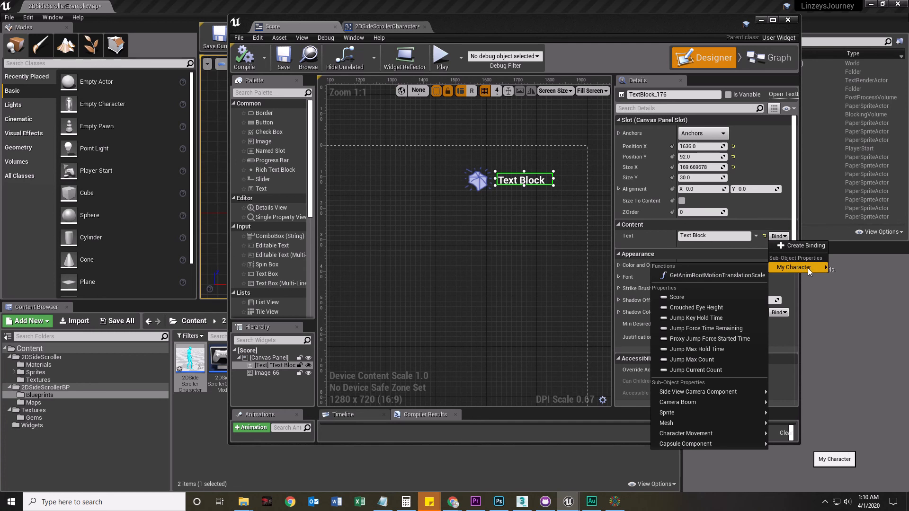
left_click(681, 299)
- Compile and save the Score widget with its text binding, and deselect the text block
right_click_drag(512, 261, 479, 281)
left_click_drag(477, 205, 477, 205)
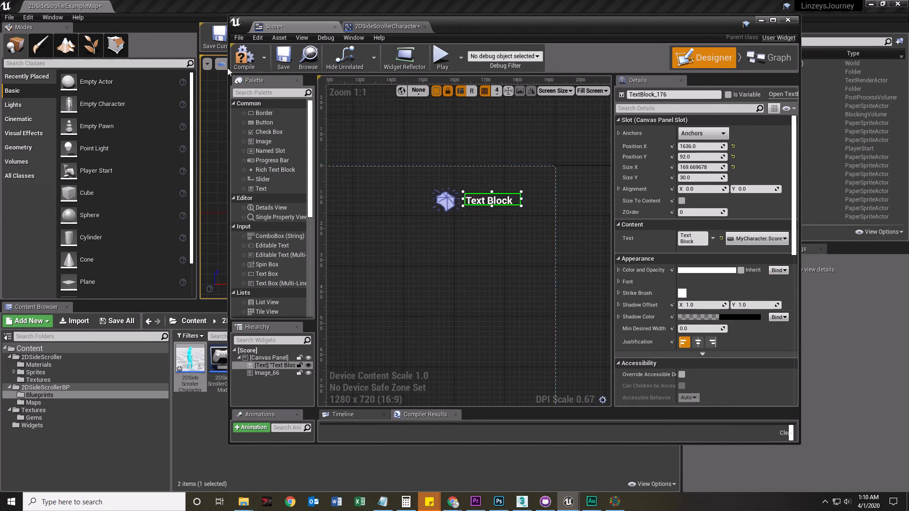
left_click(614, 503)
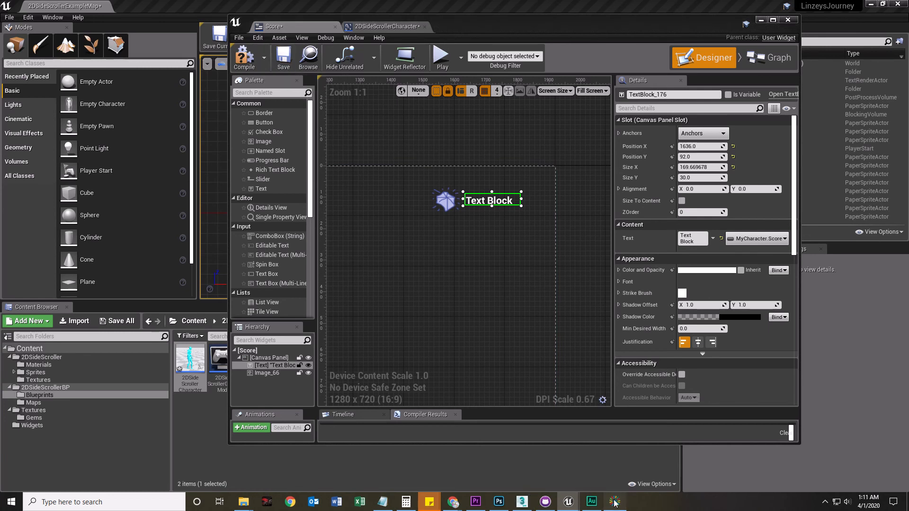
left_click(283, 58)
left_click(397, 162)
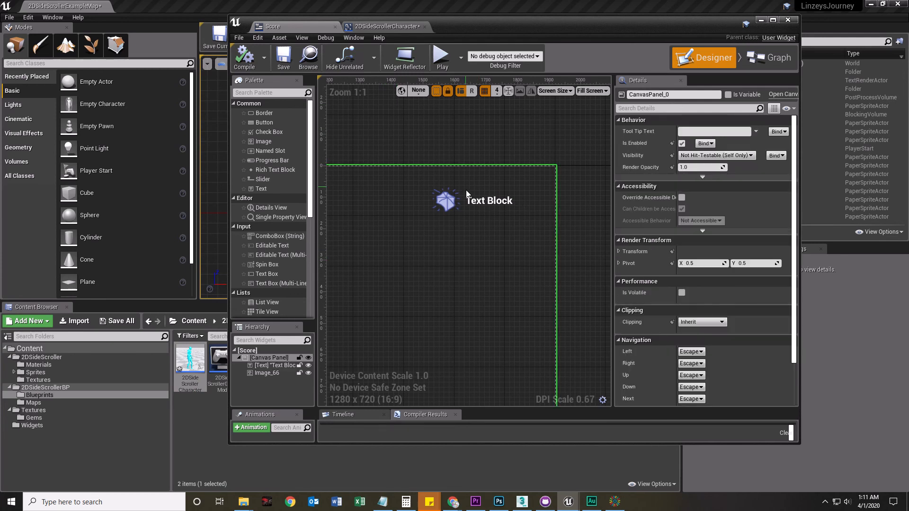
- Minimize the blueprint editor, play-test the level while moving the character, and stop the play session
left_click(760, 20)
left_click(519, 35)
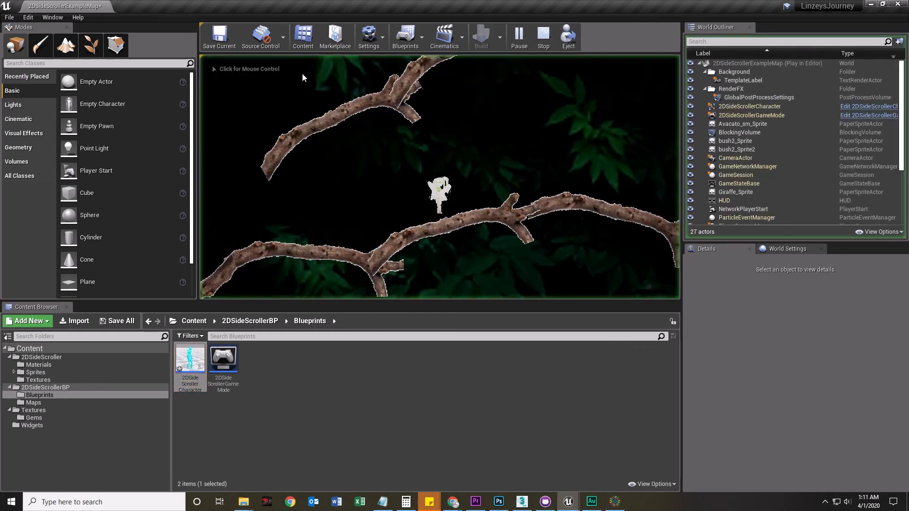
left_click(514, 166)
key("d")
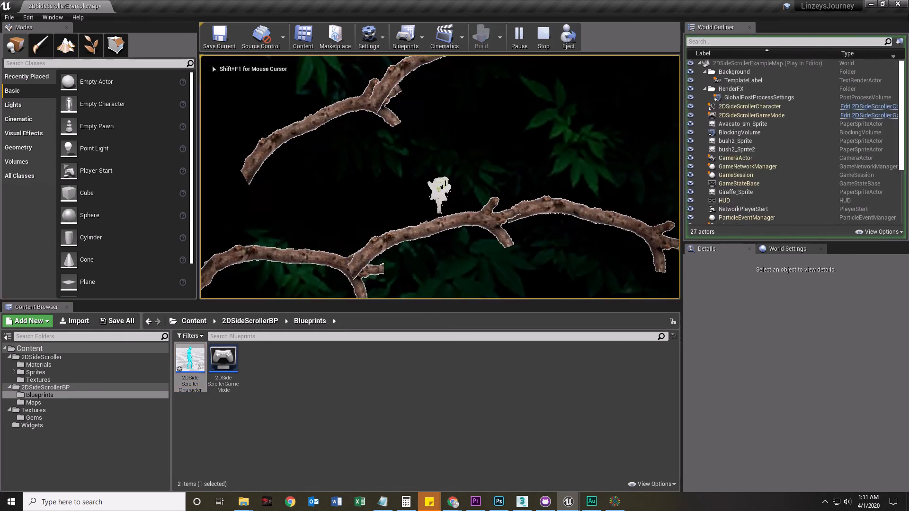
key("Escape")
right_click_drag(562, 134, 367, 206)
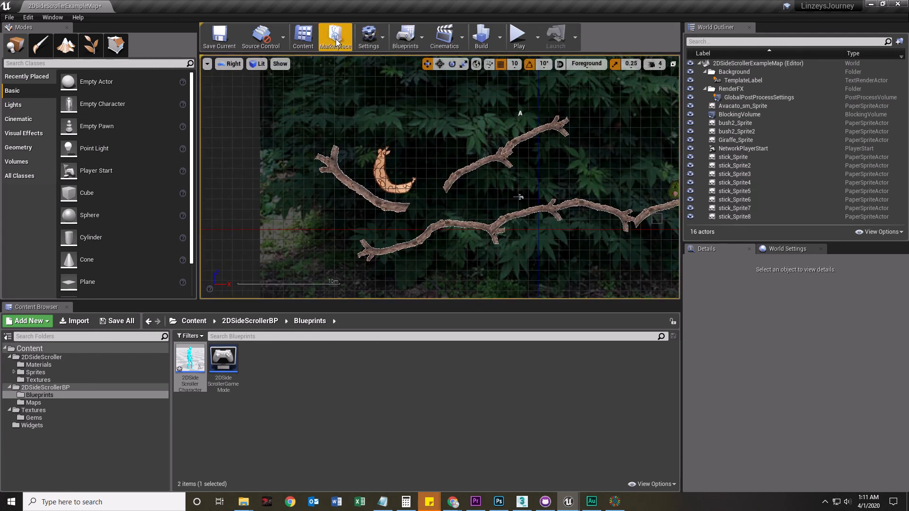
- Open the level blueprint of 2DSideScrollerExampleMap and add an Event BeginPlay node
left_click(422, 41)
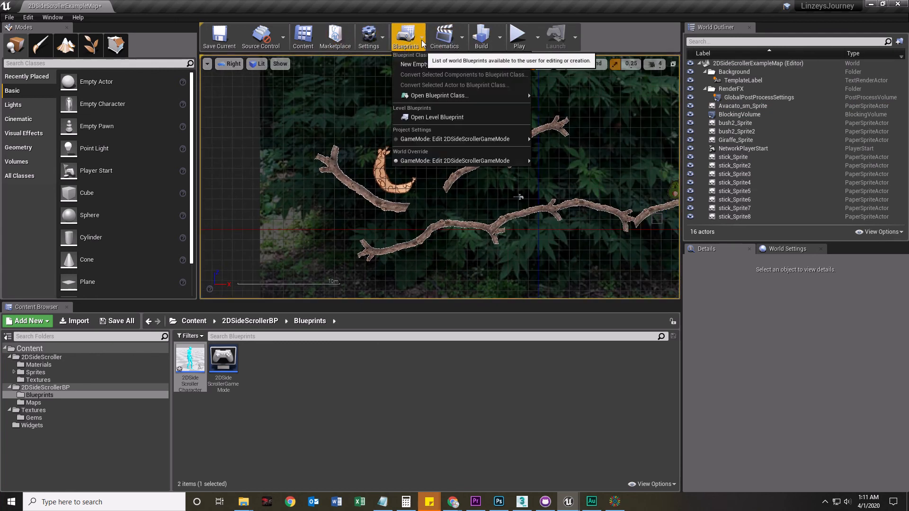
left_click(453, 116)
scroll(410, 217, "down", 1)
right_click(410, 217)
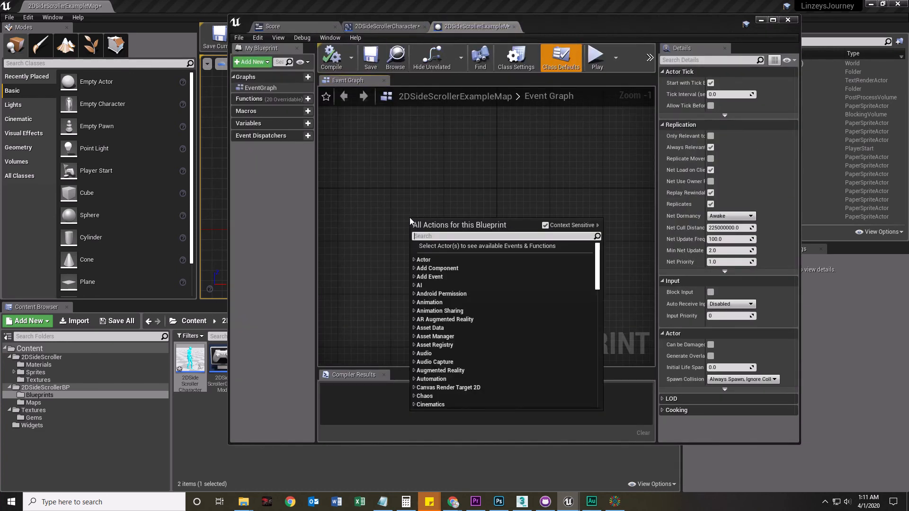
type("event")
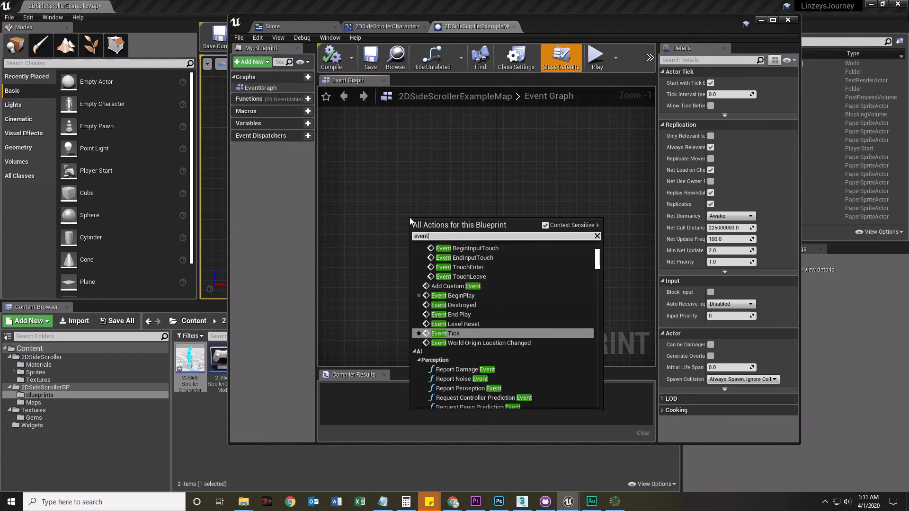
type("beg")
key("Return")
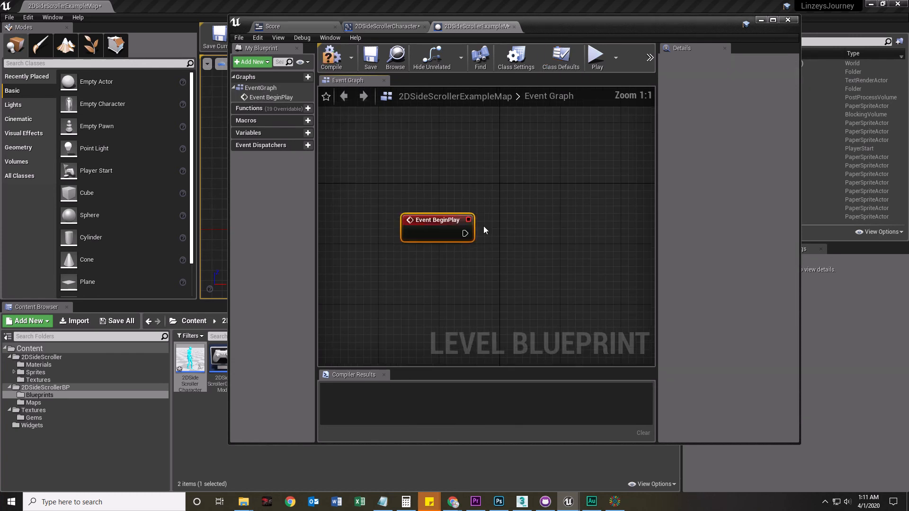
- Add a Create Widget node driven by Event BeginPlay and set its class to Score
left_click_drag(481, 234, 515, 227)
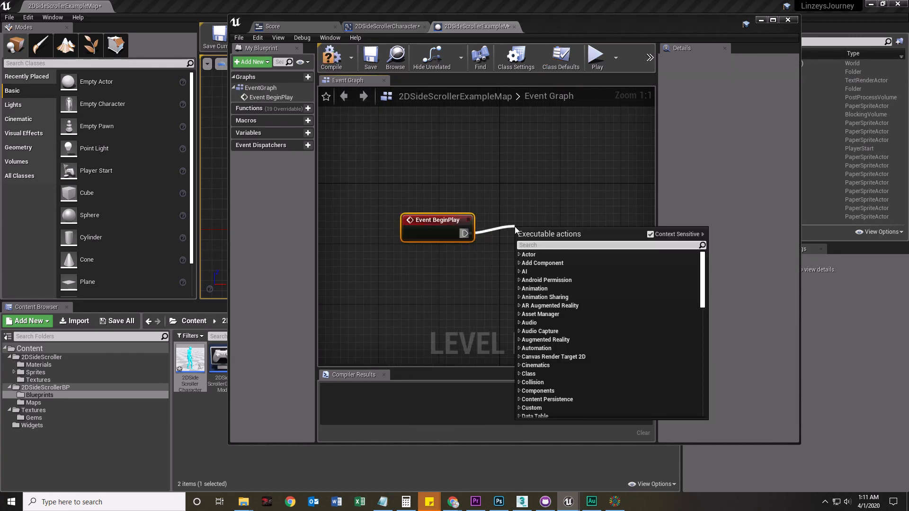
type("create widget")
key("Return")
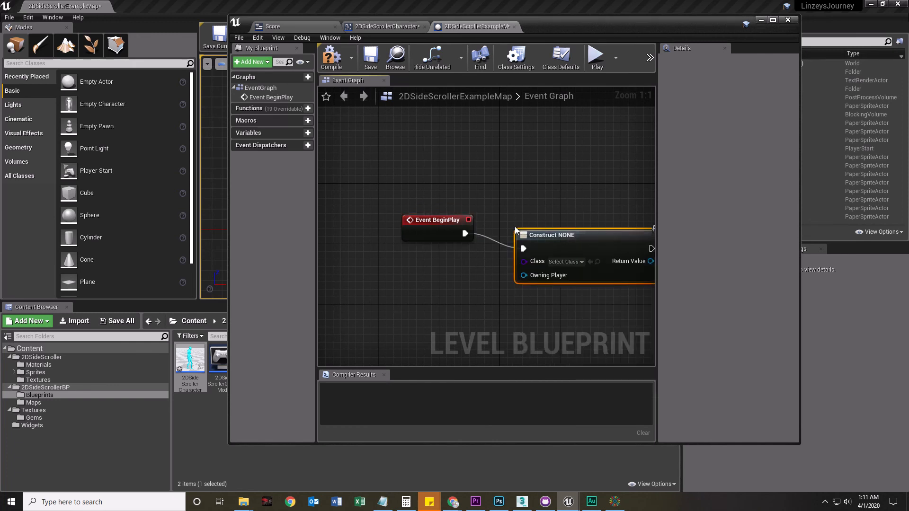
right_click_drag(504, 283, 436, 227)
mouse_move(534, 182)
left_mouse_down()
mouse_move(534, 163)
mouse_move(524, 170)
left_mouse_up()
left_click(503, 193)
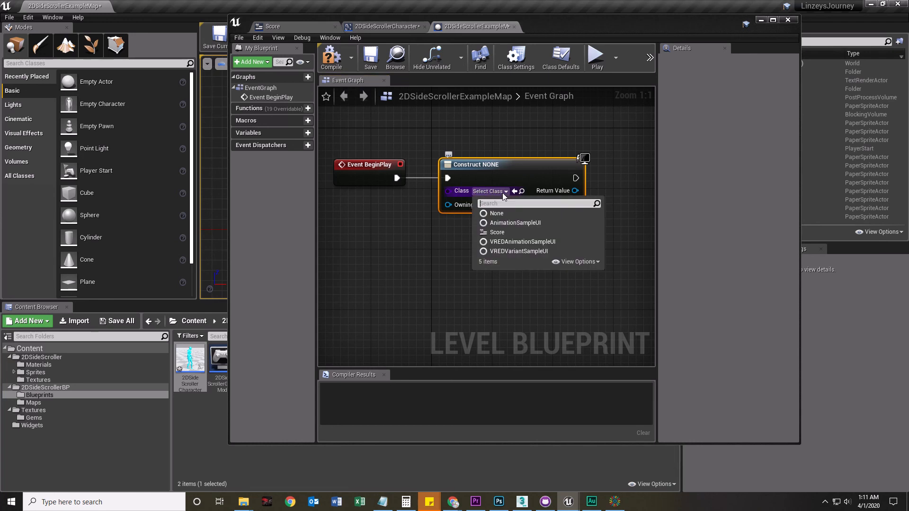
left_click(502, 232)
- Add an Add to Viewport node after Create Score Widget, wire Return Value to its Target, and compile the level blueprint
right_click_drag(513, 297, 470, 298)
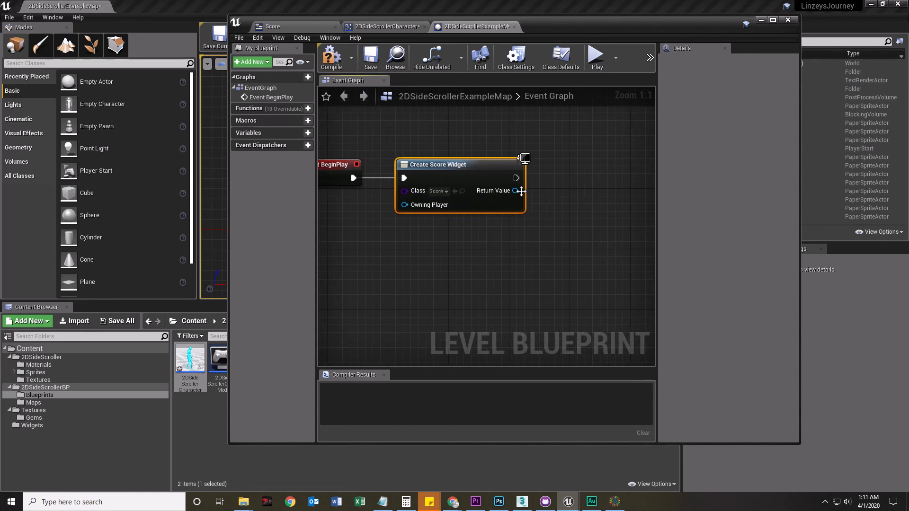
left_click_drag(516, 184, 541, 175)
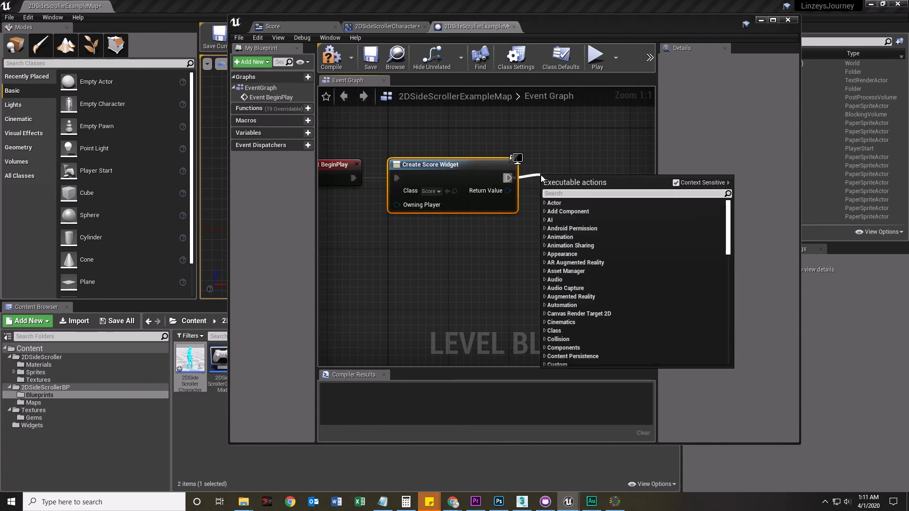
type("addtoview")
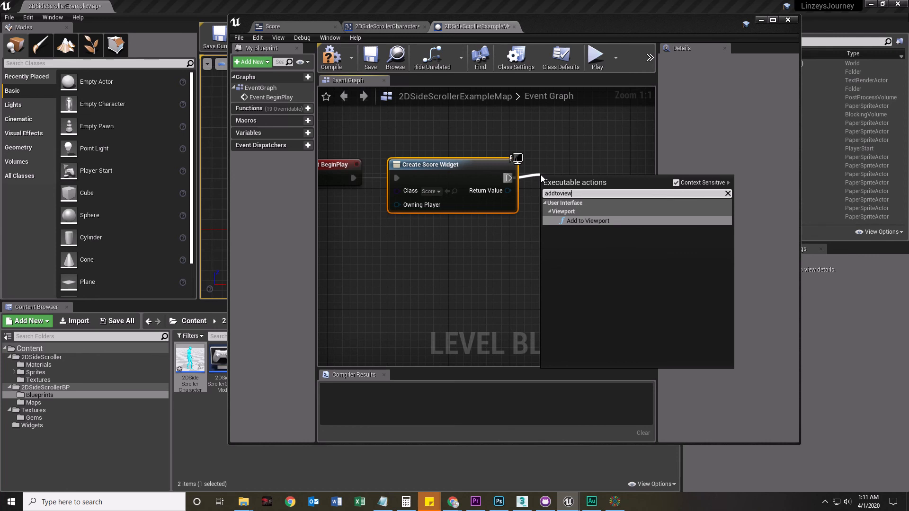
key("Return")
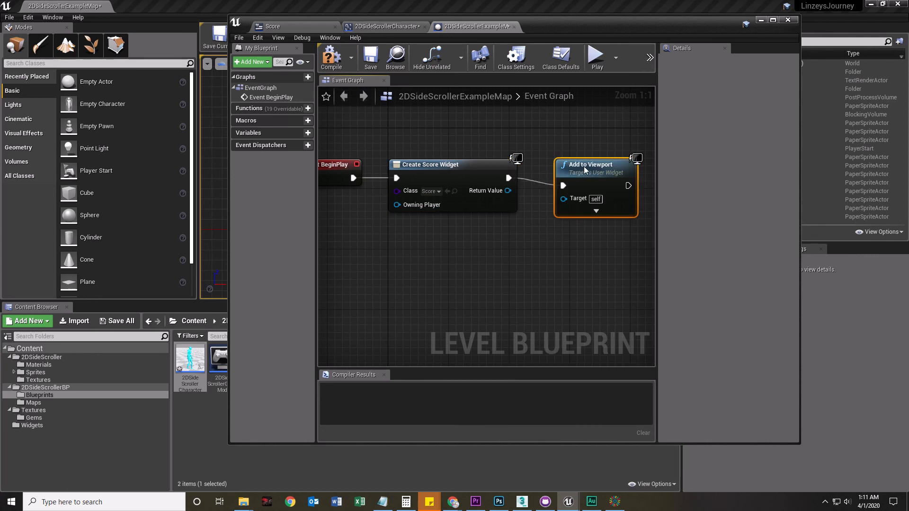
left_click_drag(508, 191, 581, 194)
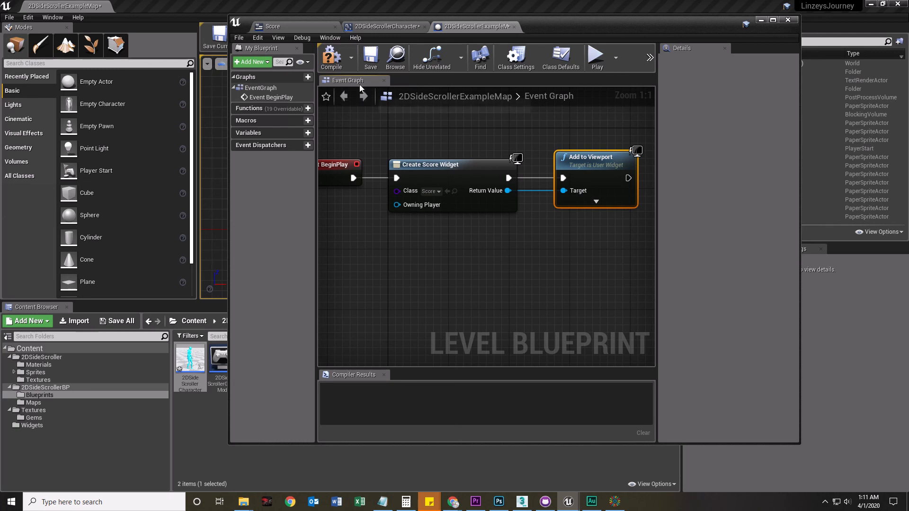
left_click(342, 64)
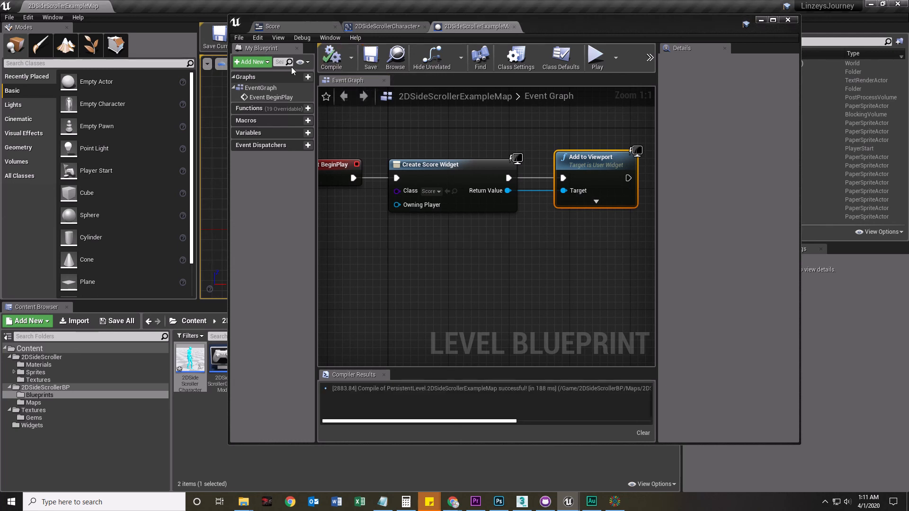
- Put away the blueprint editor, play-test the level by moving and jumping to check the Score widget, and stop the session
left_click(787, 21)
left_click(518, 34)
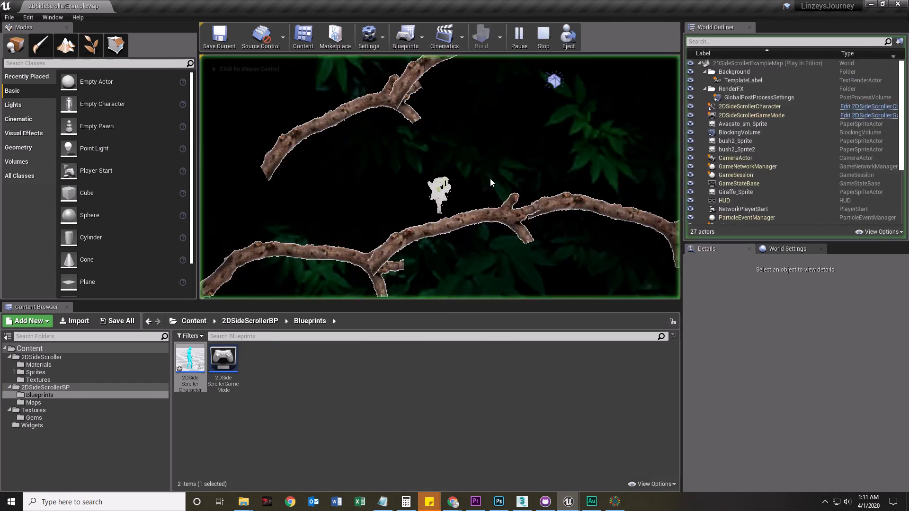
left_click(516, 196)
key("d")
key("space")
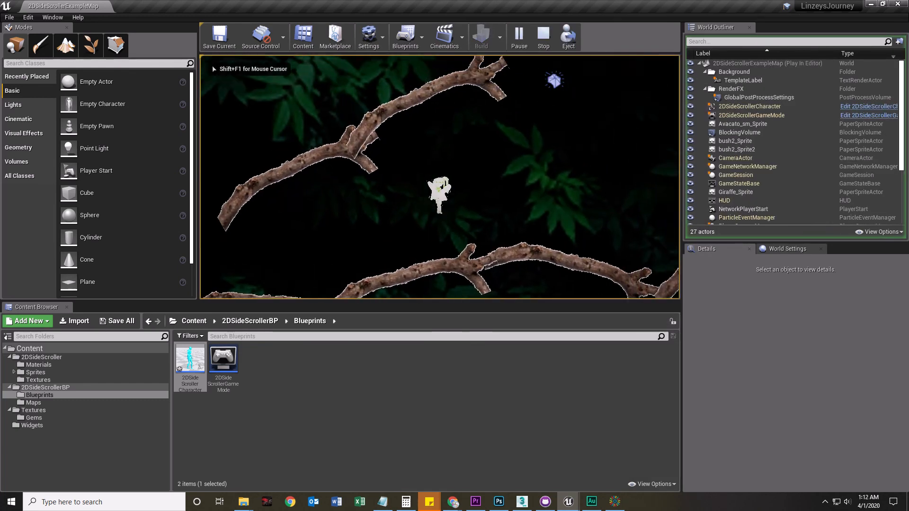
key("space")
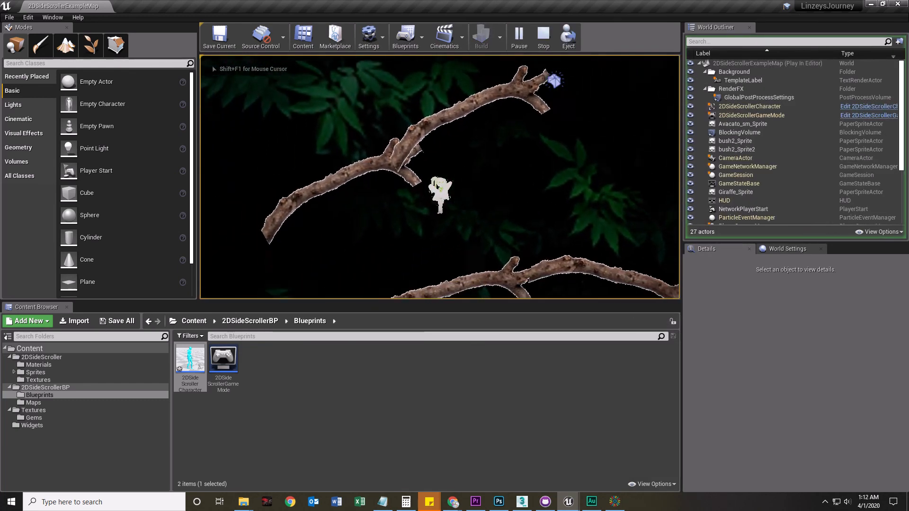
key("Escape")
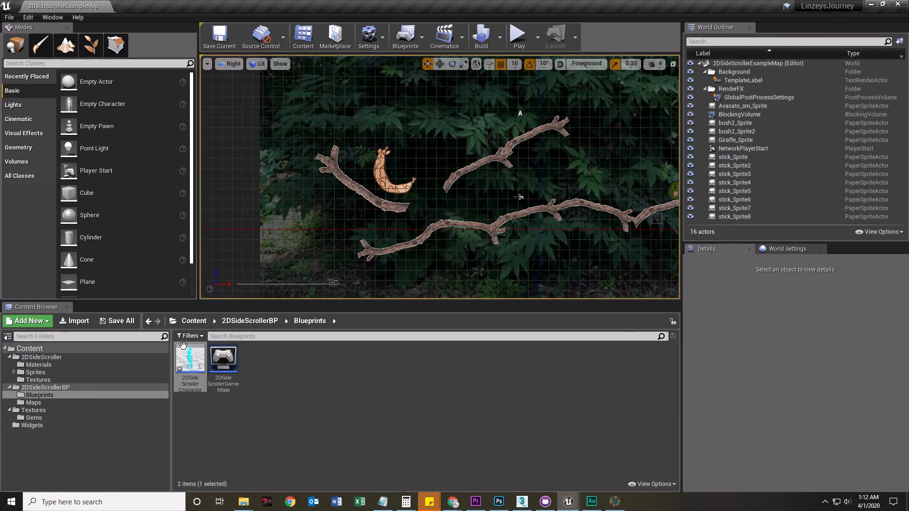
- Open the 2DSideScrollerCharacter blueprint from the Blueprints folder and show its Event Graph
left_click(32, 419)
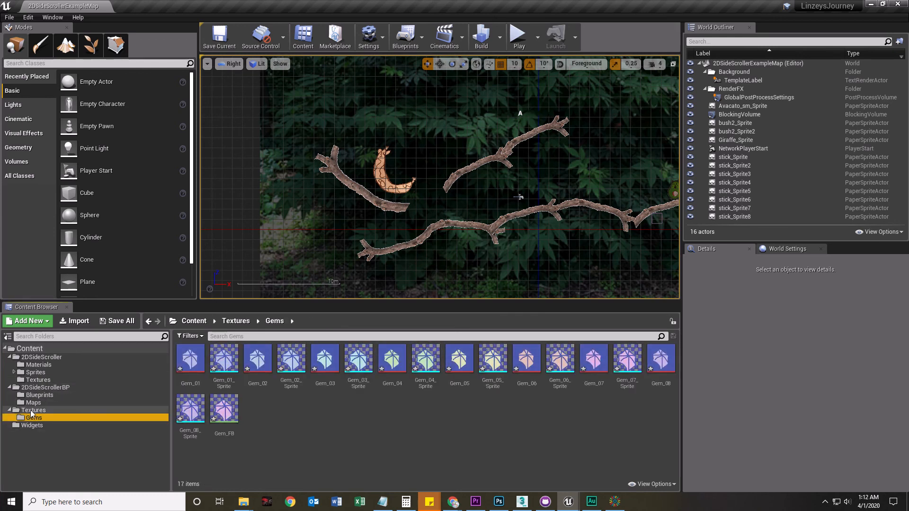
left_click(33, 410)
left_click(36, 403)
left_click(39, 394)
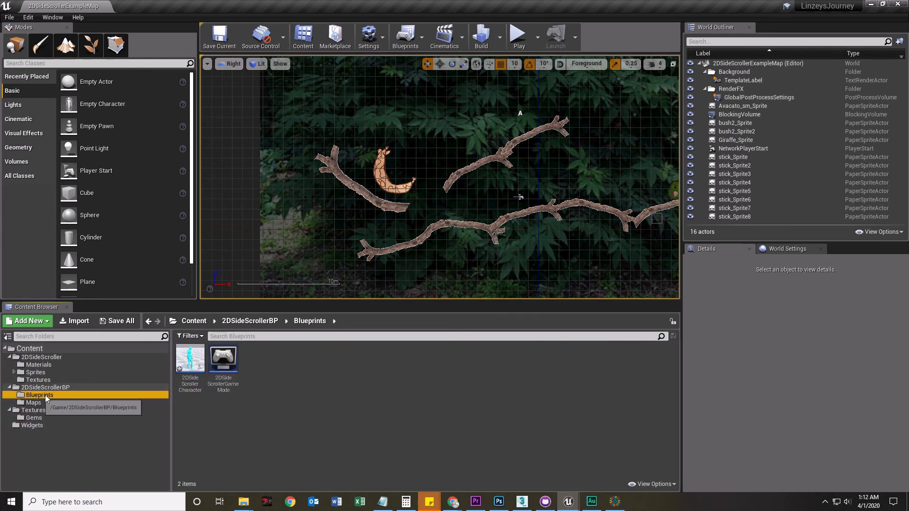
double_click(190, 360)
left_click(388, 80)
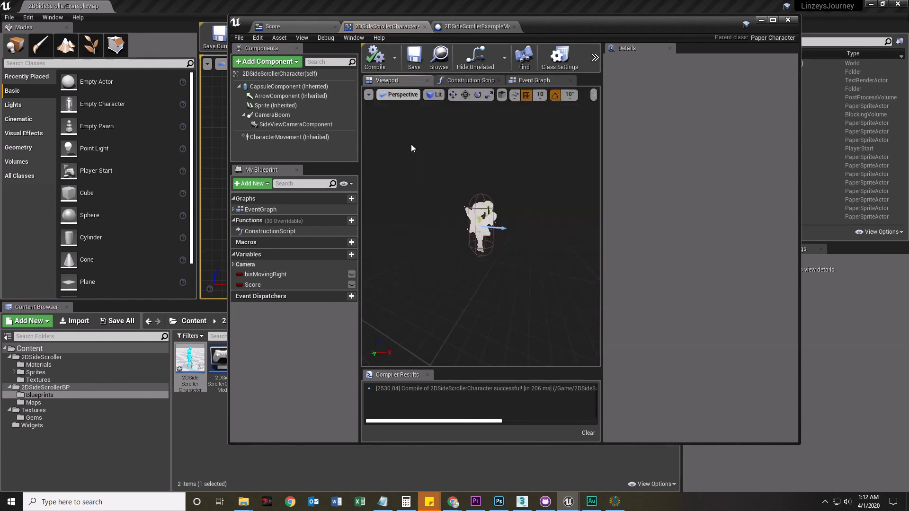
left_click(535, 81)
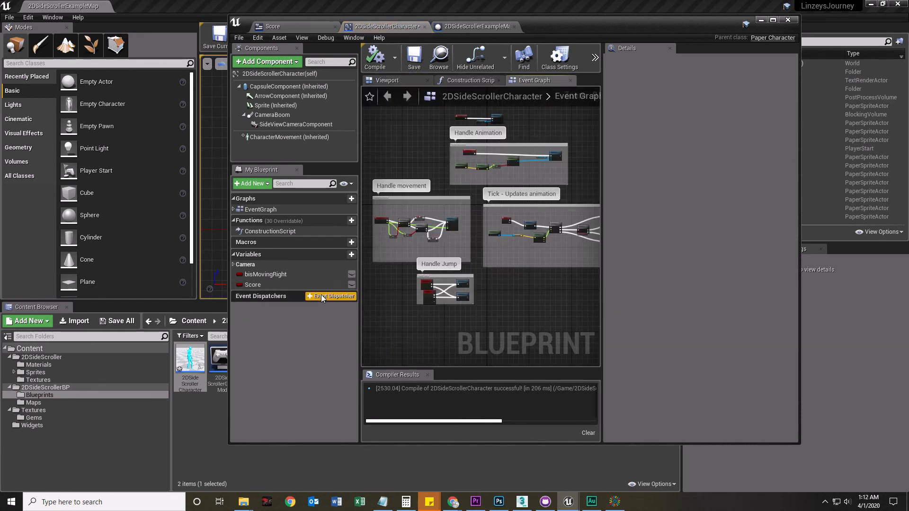
- Change the character's Score variable type to Integer, and compile and save the blueprint
left_click(249, 287)
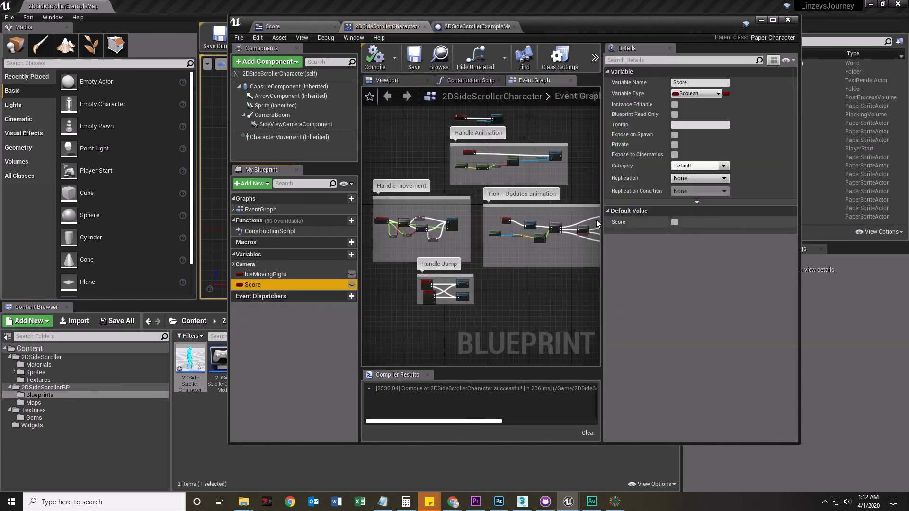
left_click(240, 285)
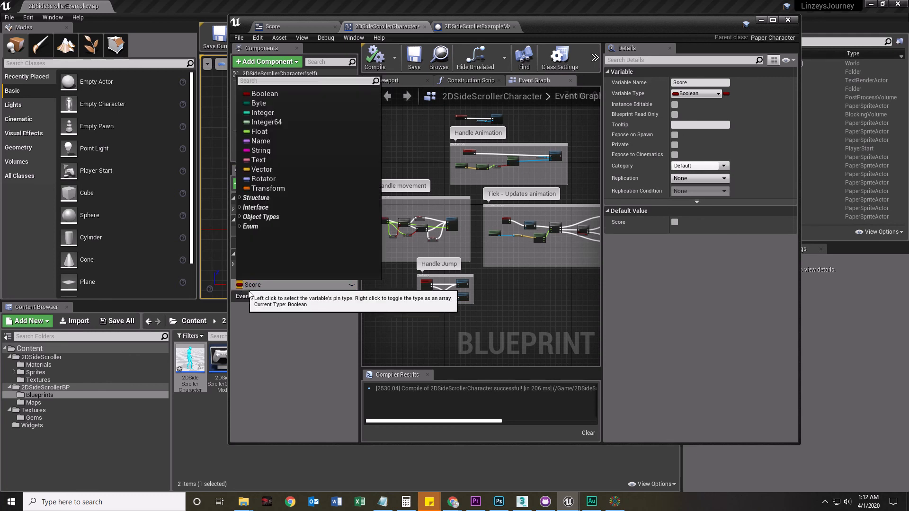
left_click(261, 114)
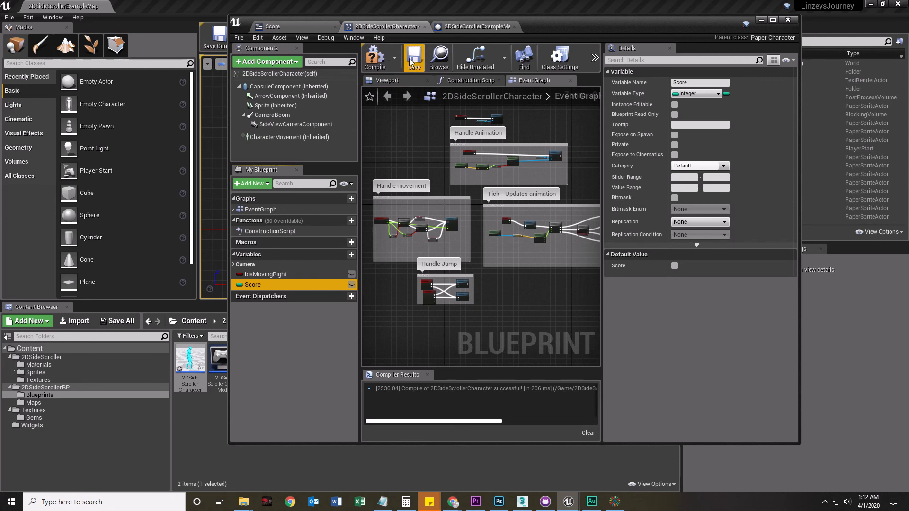
left_click(410, 62)
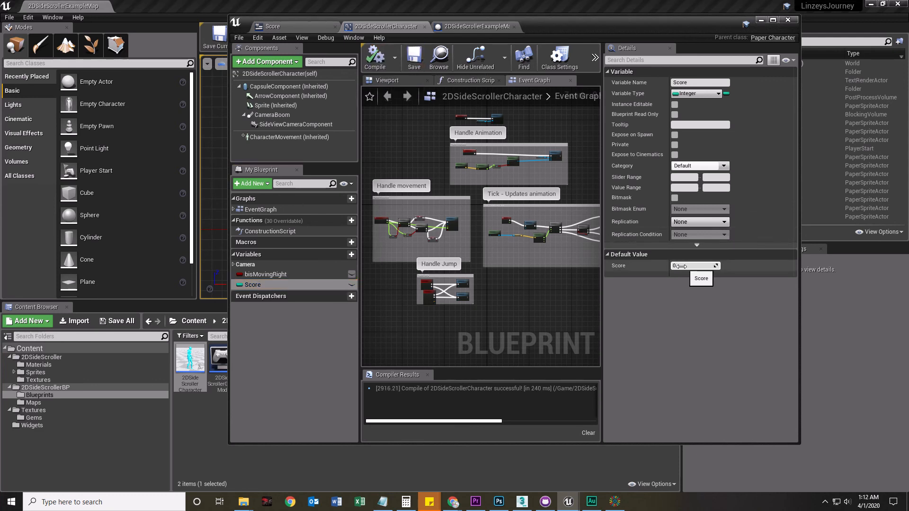
- Minimize the blueprint editor, play-test the level in the viewport by moving and jumping in both directions, and stop the session
left_click(761, 20)
left_click(519, 38)
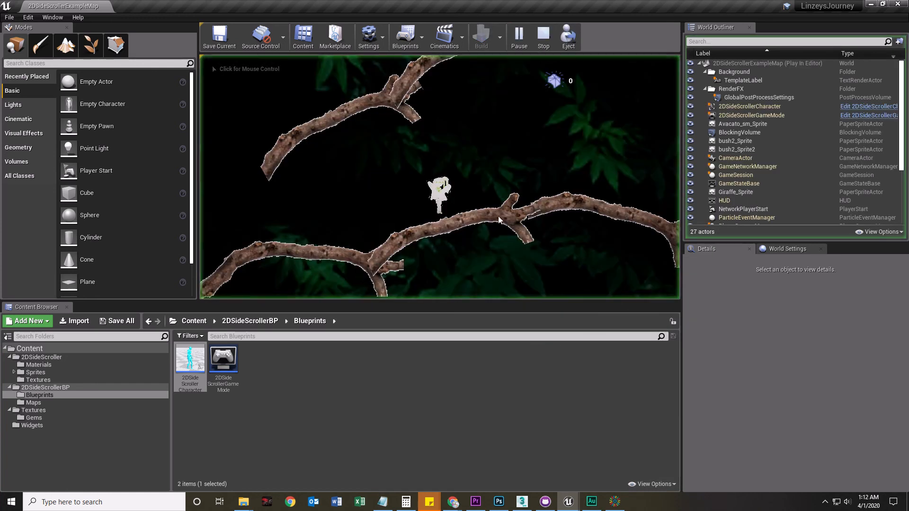
key("d")
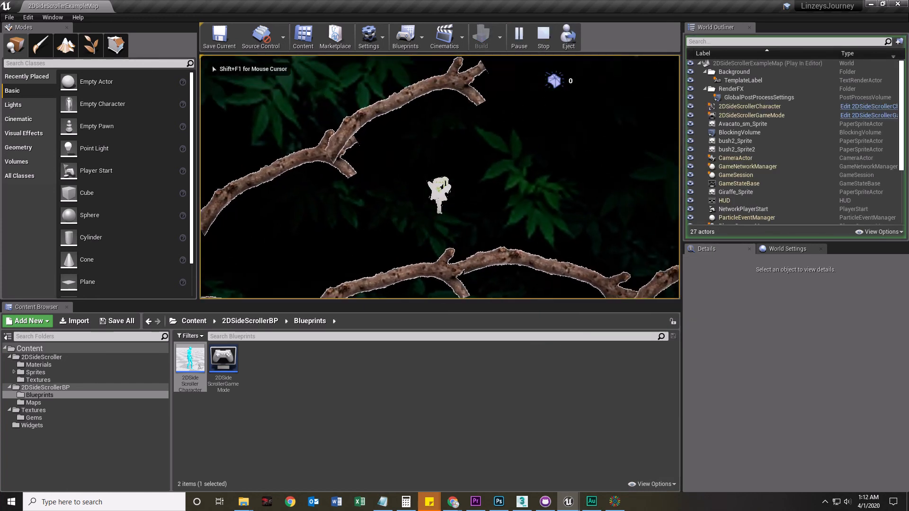
key("space")
key("space")
key("a")
key("Escape")
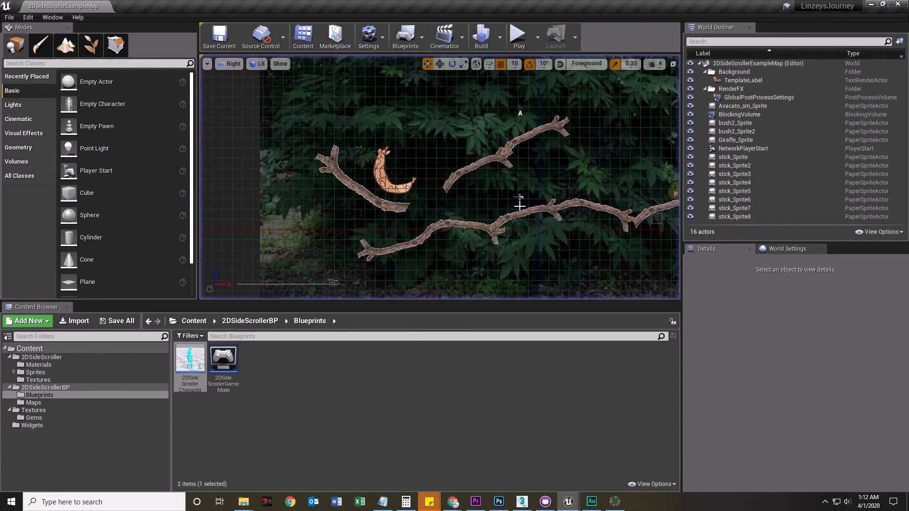
- Run the level in a new editor window to check the score display, and close the preview
left_click(538, 37)
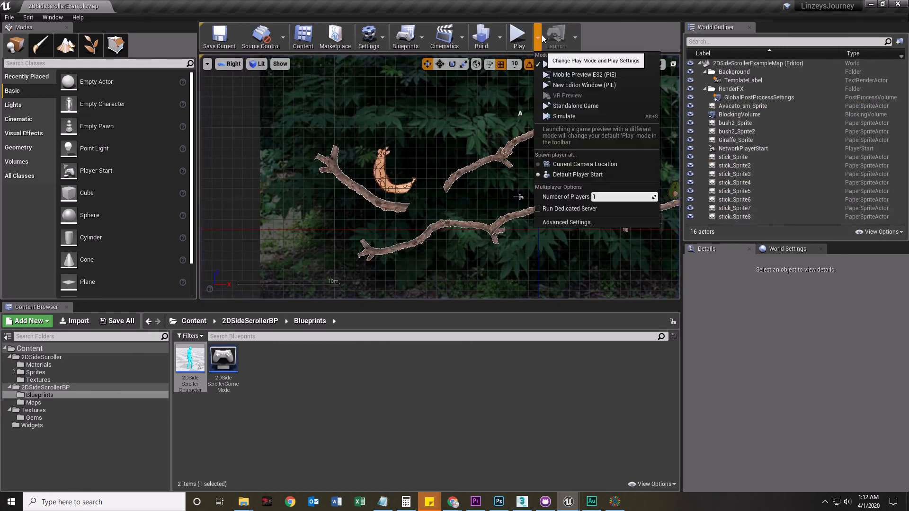
left_click(575, 85)
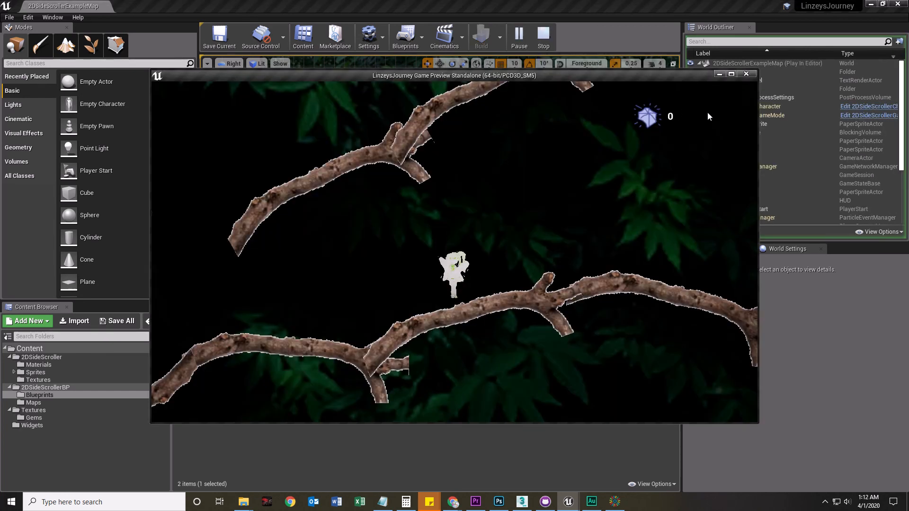
left_click(752, 74)
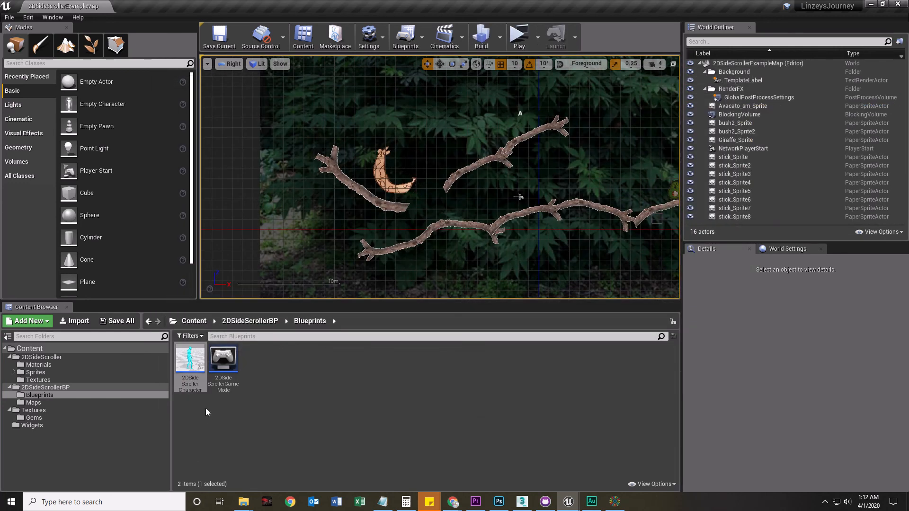
- Open the Score widget from the Widgets folder and anchor its text block to the canvas's top-right corner
left_click(95, 426)
double_click(190, 361)
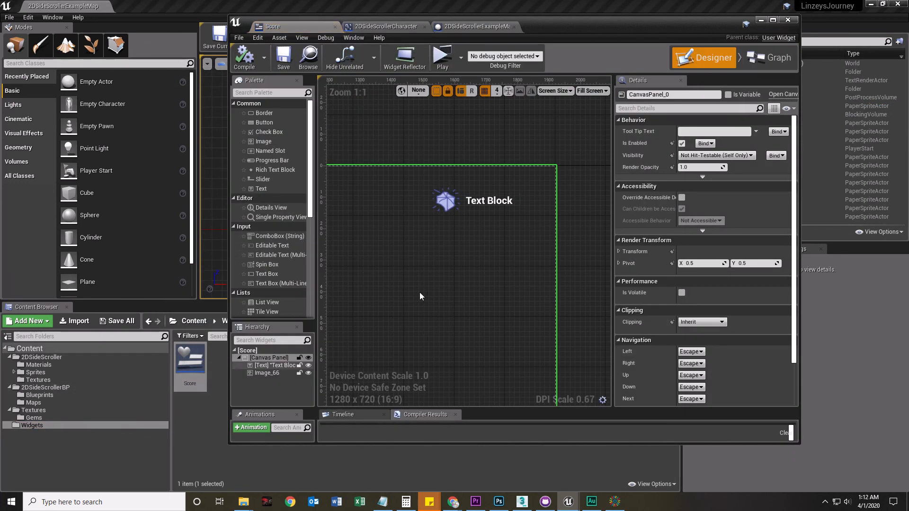
left_click(483, 202)
left_click_drag(477, 204, 487, 201)
scroll(428, 272, "down", 4)
left_click_drag(373, 202, 558, 191)
right_click_drag(546, 282, 416, 306)
left_click_drag(426, 227, 544, 228)
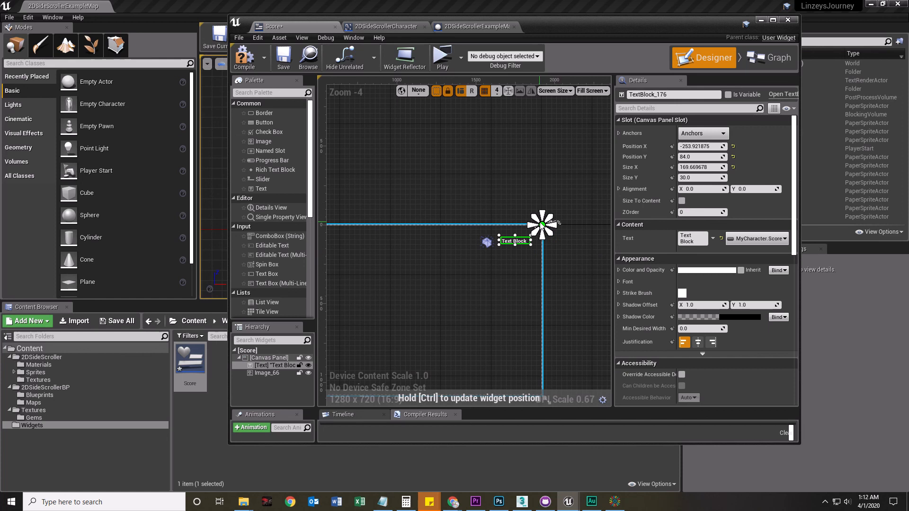
- Anchor the gem image Image_66 to the top-right corner of the Score widget's canvas
left_click(487, 243)
left_click_drag(488, 242, 489, 240)
scroll(391, 286, "down", 2)
right_click_drag(387, 287, 445, 288)
scroll(391, 260, "up", 2)
left_click_drag(379, 249, 581, 264)
scroll(532, 303, "up", 3)
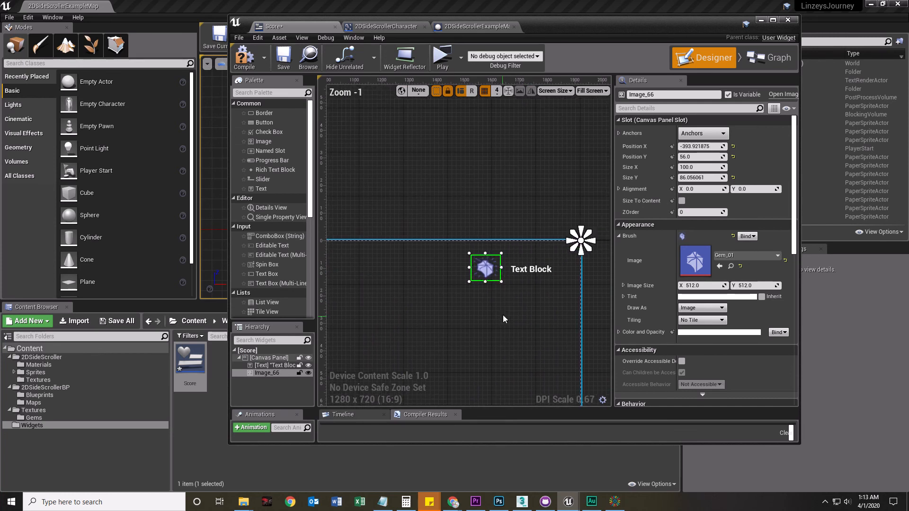
- Move the text block and gem image slightly down, save the Score widget, and minimize its editor
left_click_drag(526, 268, 525, 277)
left_click_drag(480, 271, 478, 279)
left_click(476, 211)
left_click(284, 57)
left_click(761, 20)
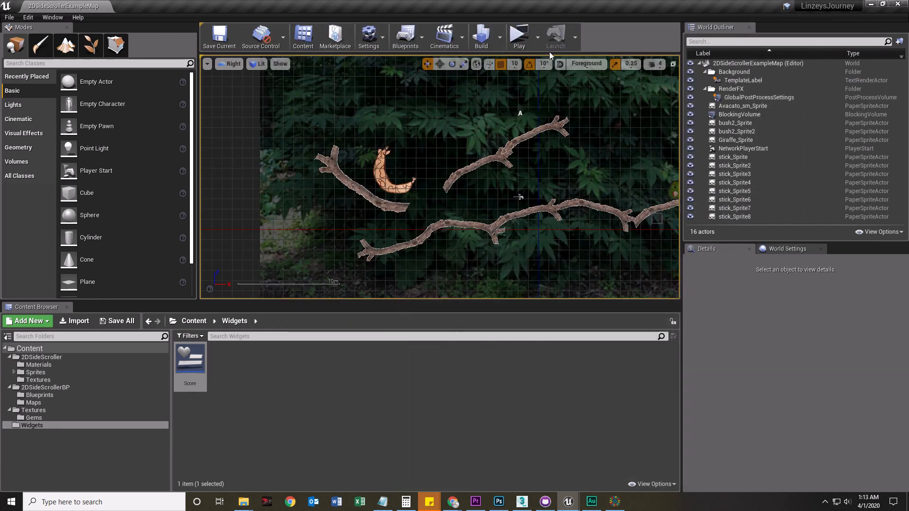
- Play-test the level in the separate preview window, moving and jumping to check the repositioned score display, and stop the session
left_click(519, 36)
key("d")
key("space")
key("space")
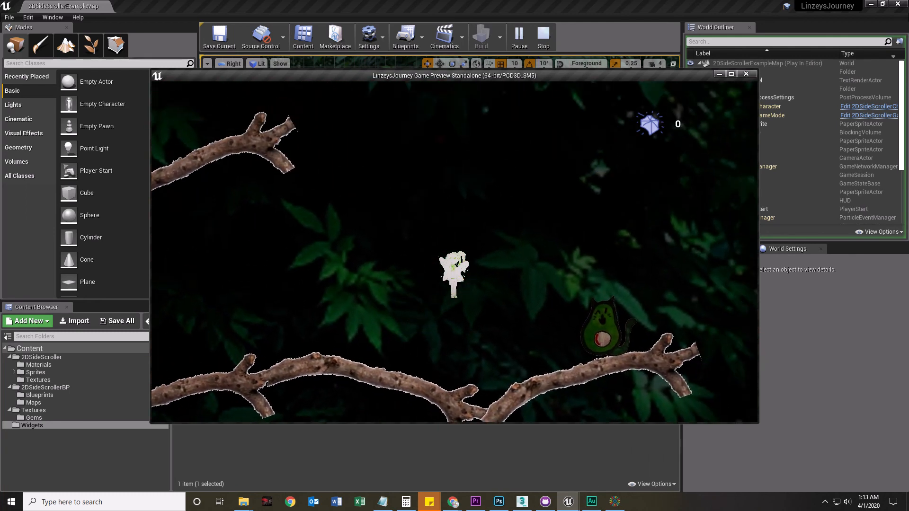
key("a")
key("space")
key("d")
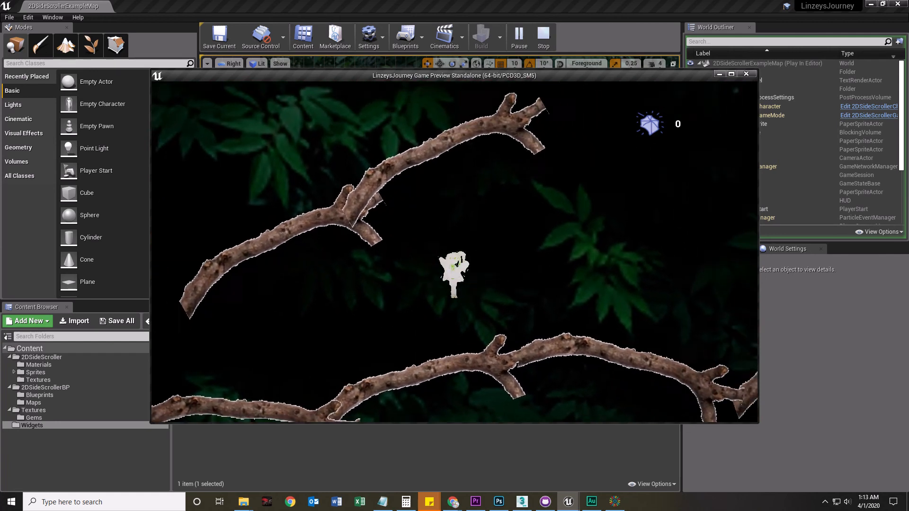
key("space")
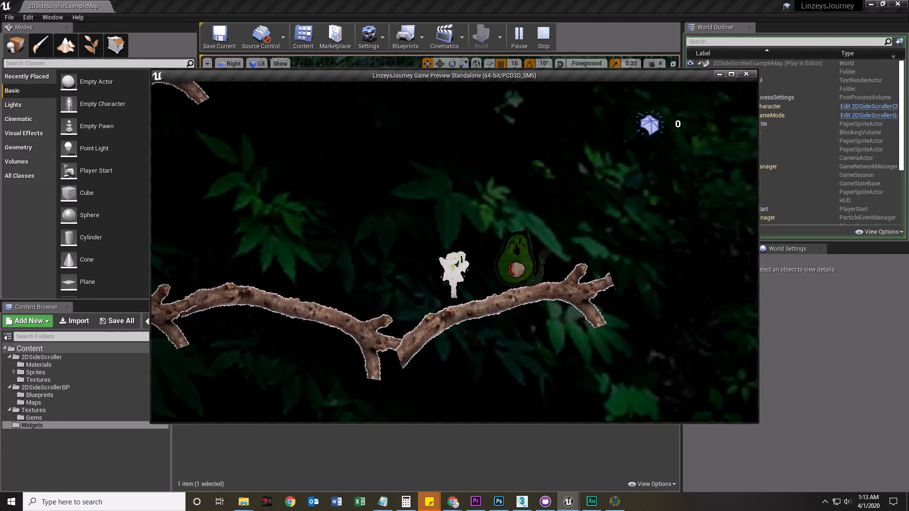
key("Escape")
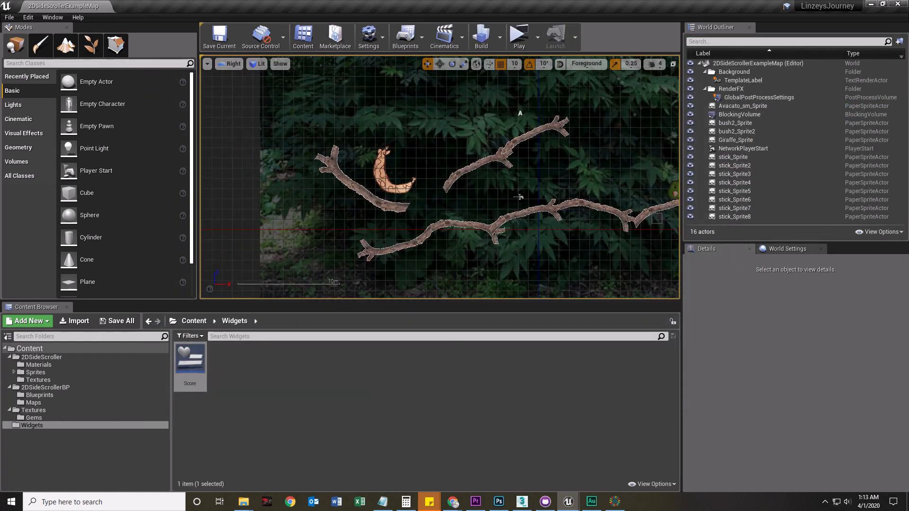